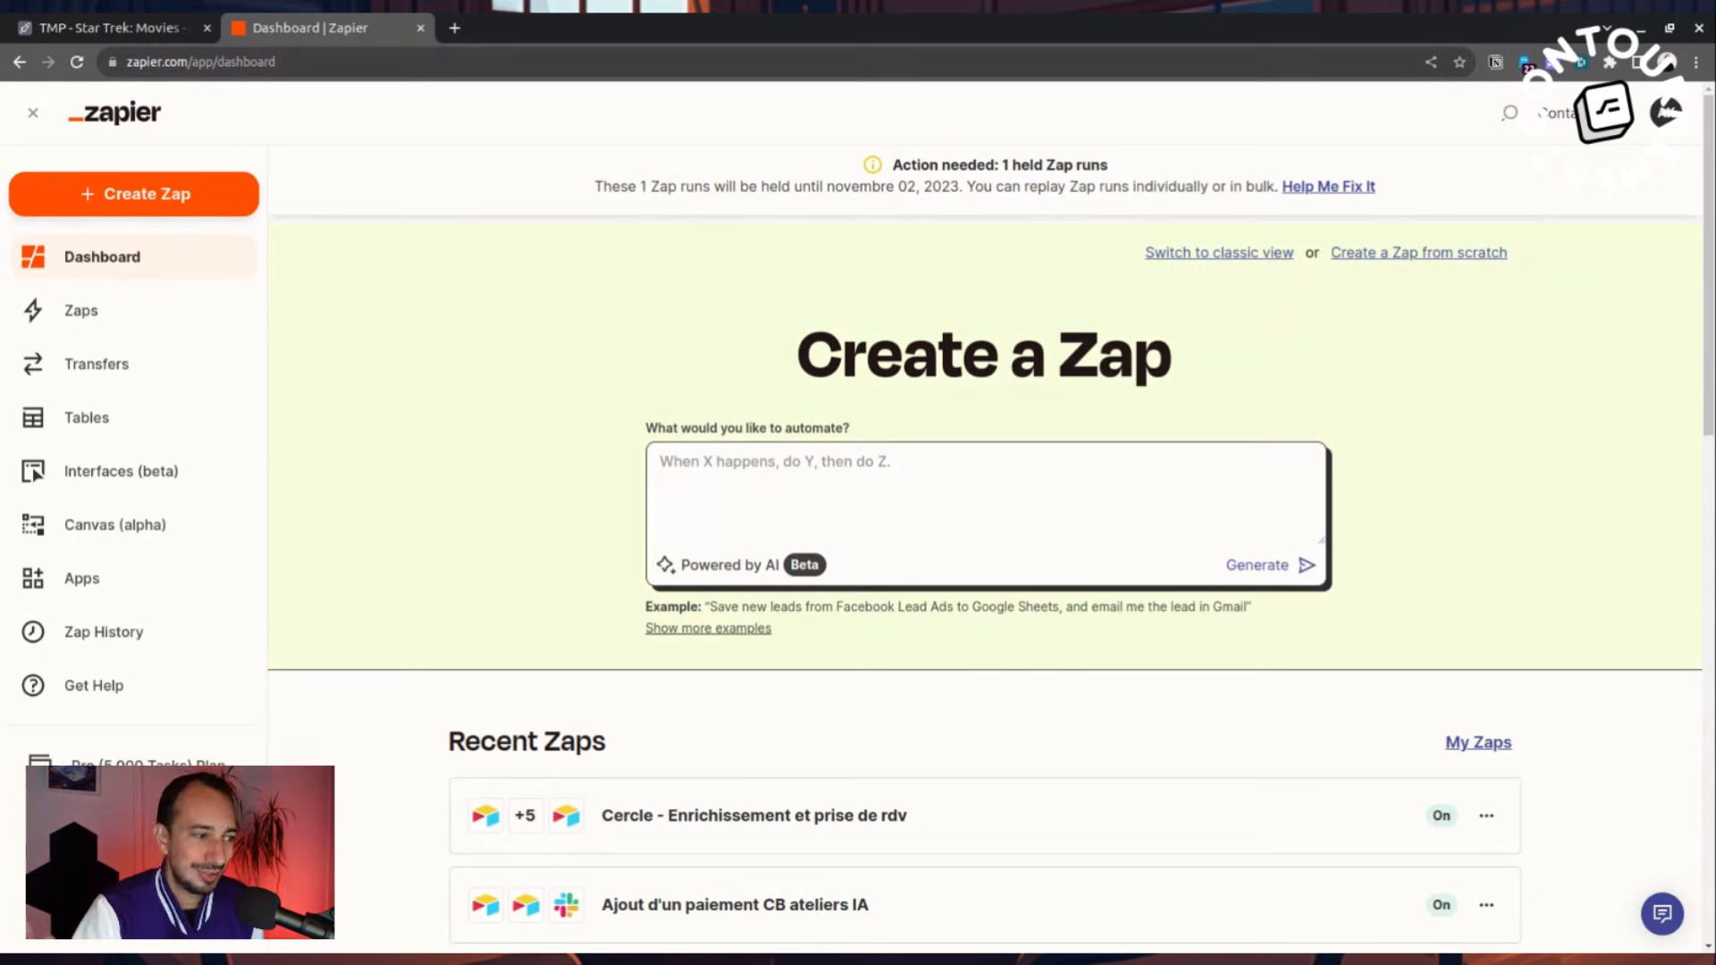
# - Open the Canvas (alpha) area and create a new canvas
pyautogui.click(172, 533)
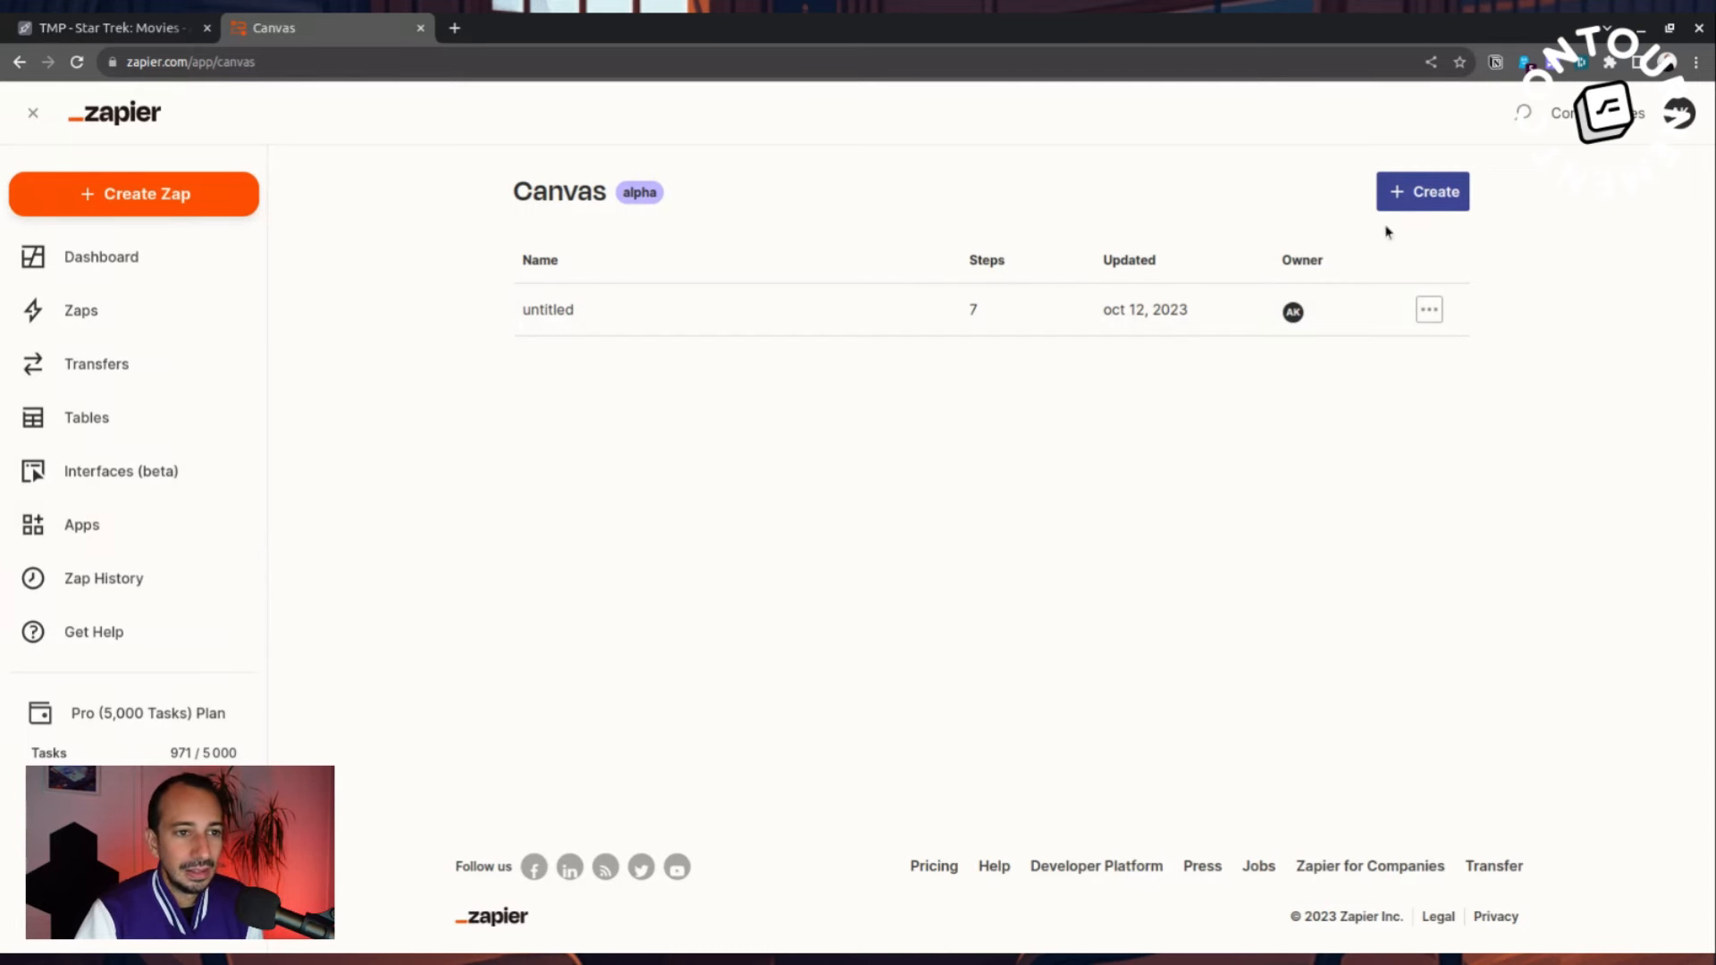
pyautogui.click(1403, 202)
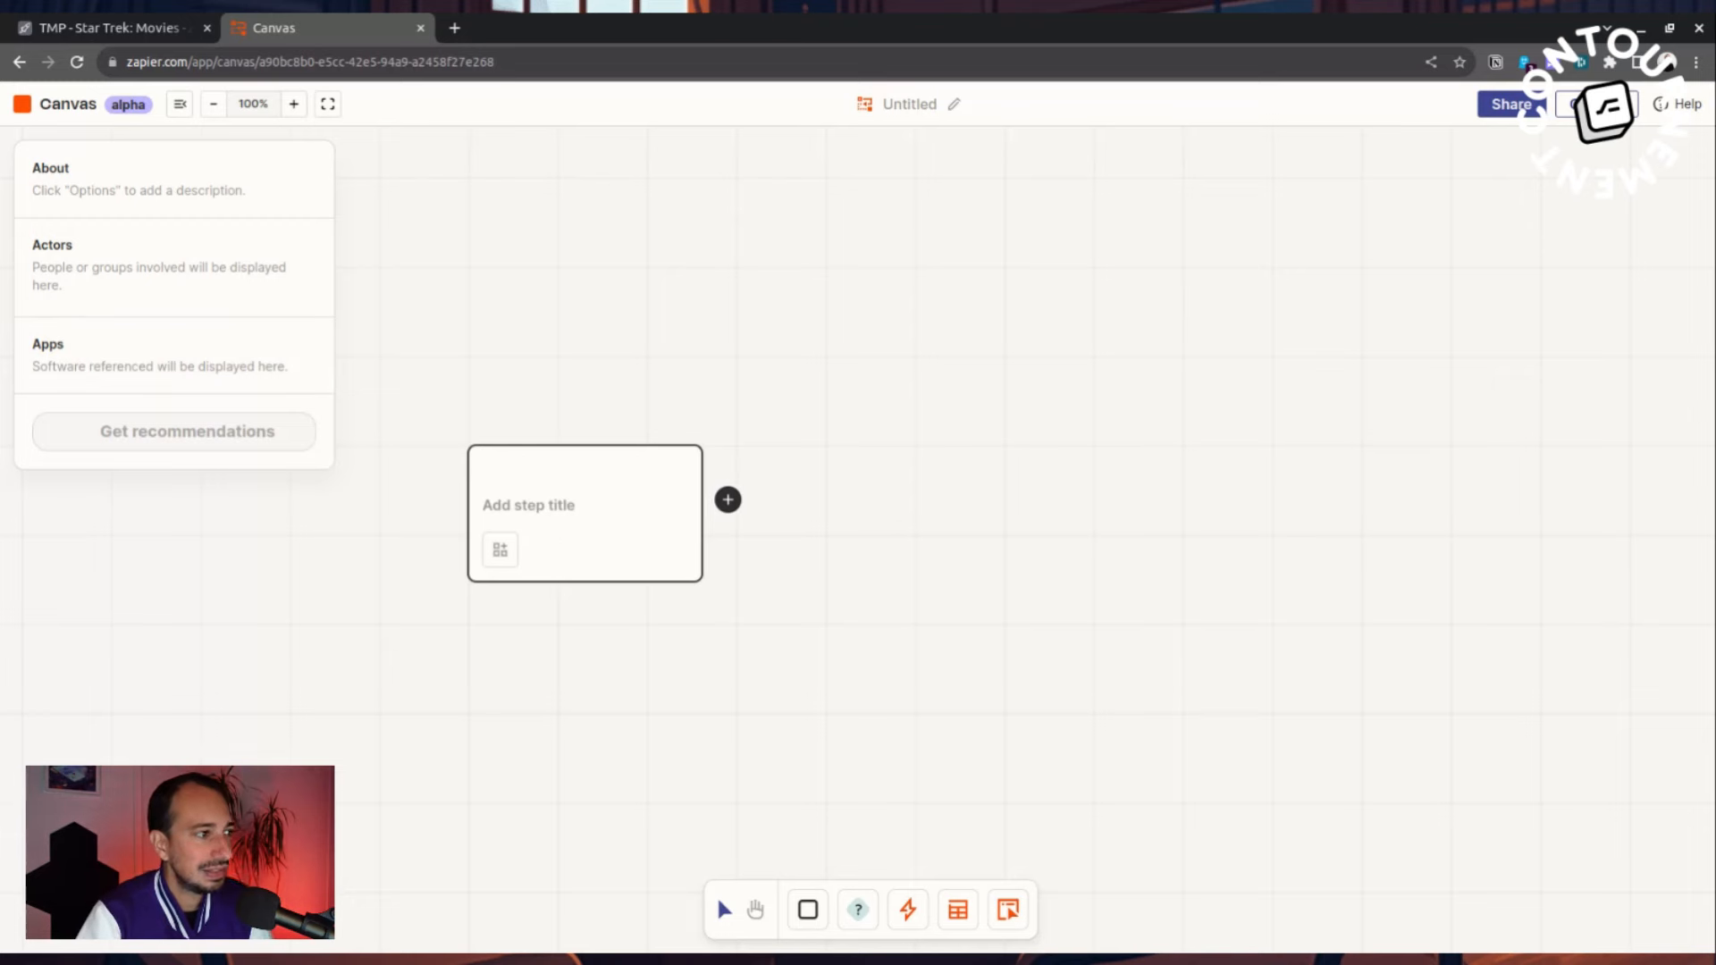
pyautogui.click(566, 487)
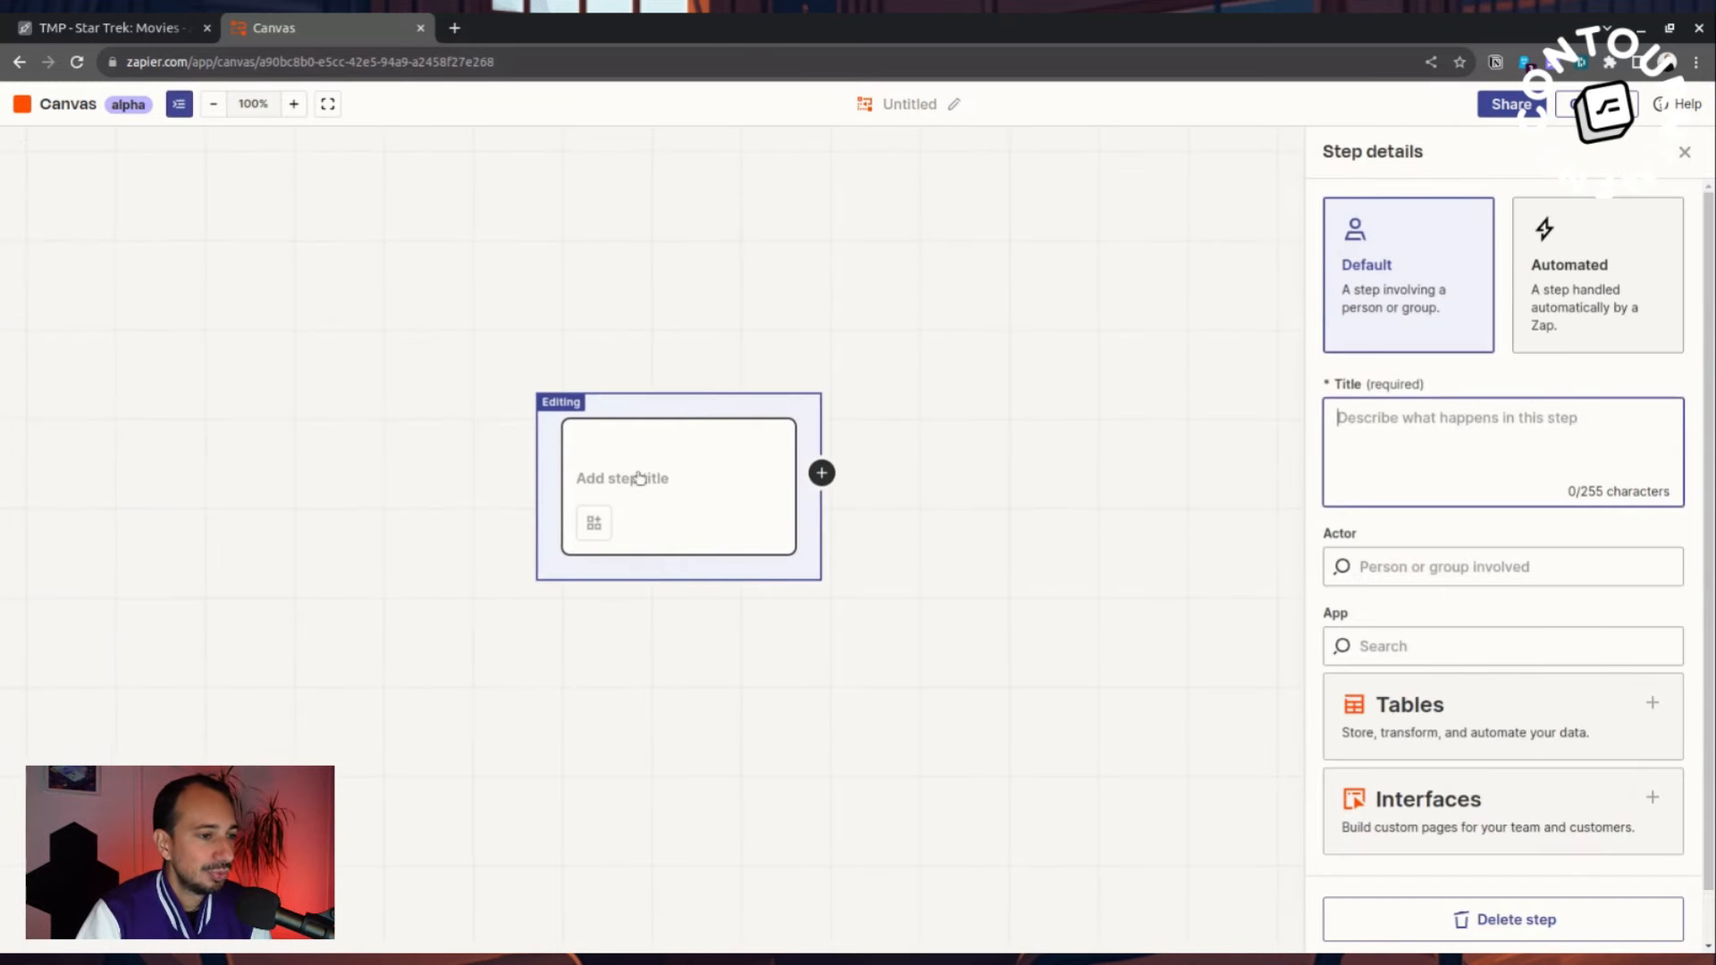
pyautogui.click(950, 564)
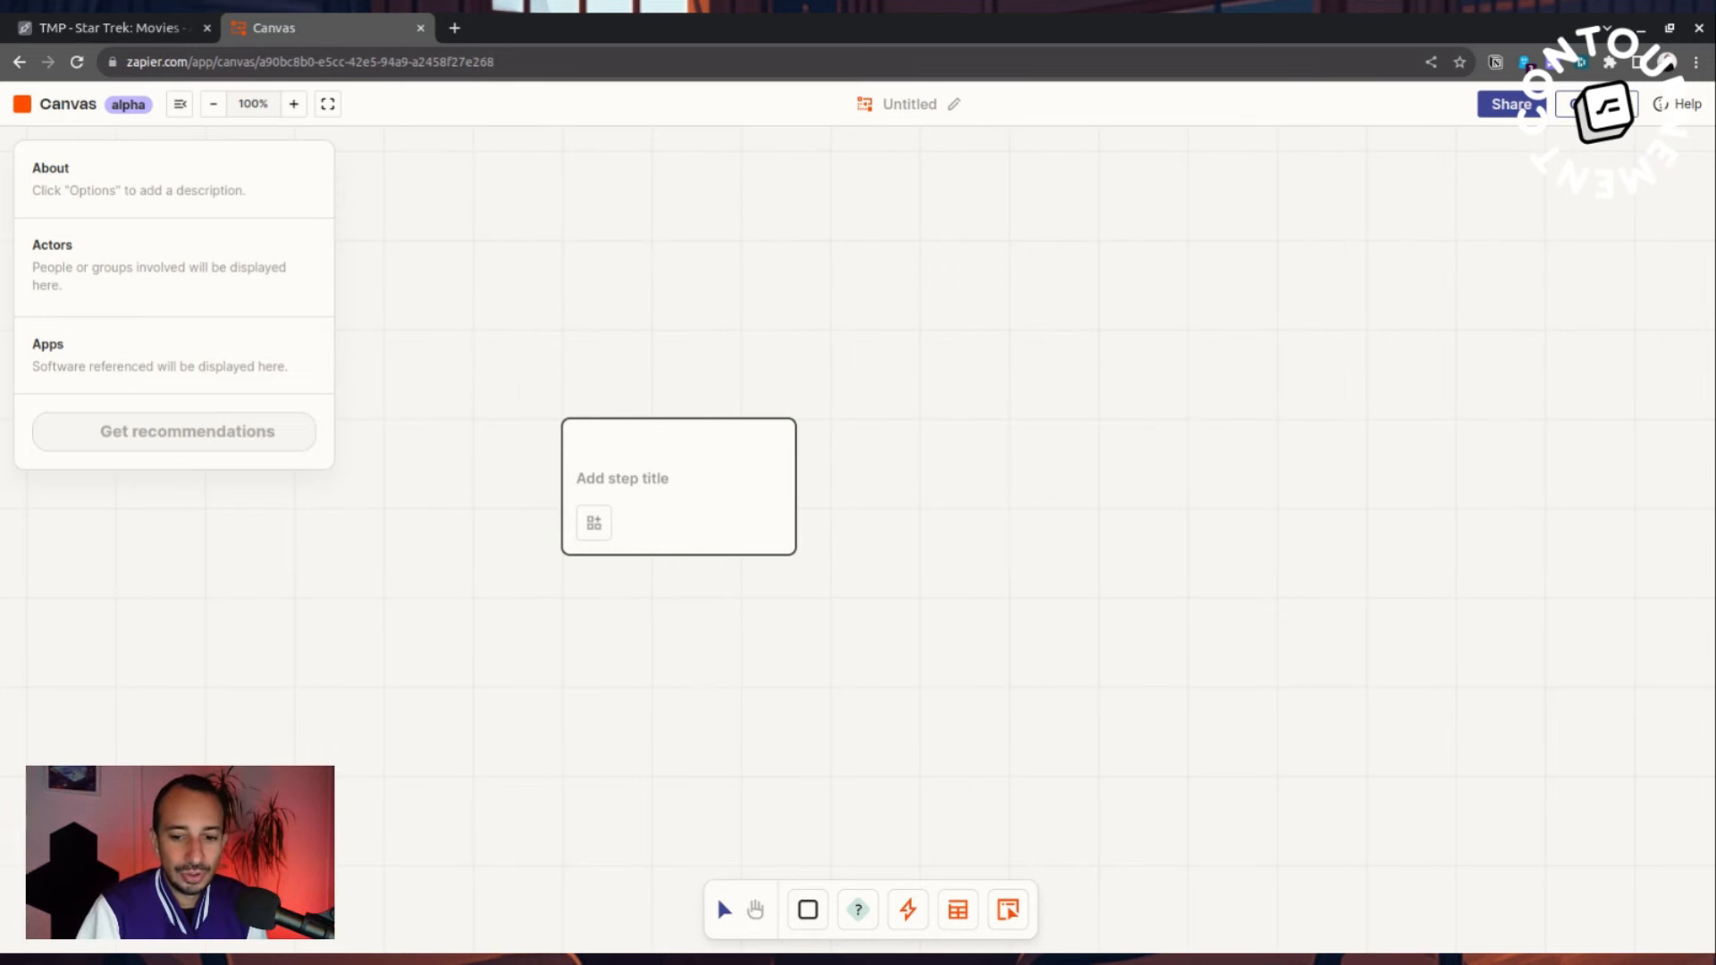
pyautogui.scroll(-5, 827, 567)
pyautogui.scroll(4, 840, 566)
pyautogui.scroll(-3, 888, 566)
pyautogui.scroll(5, 890, 569)
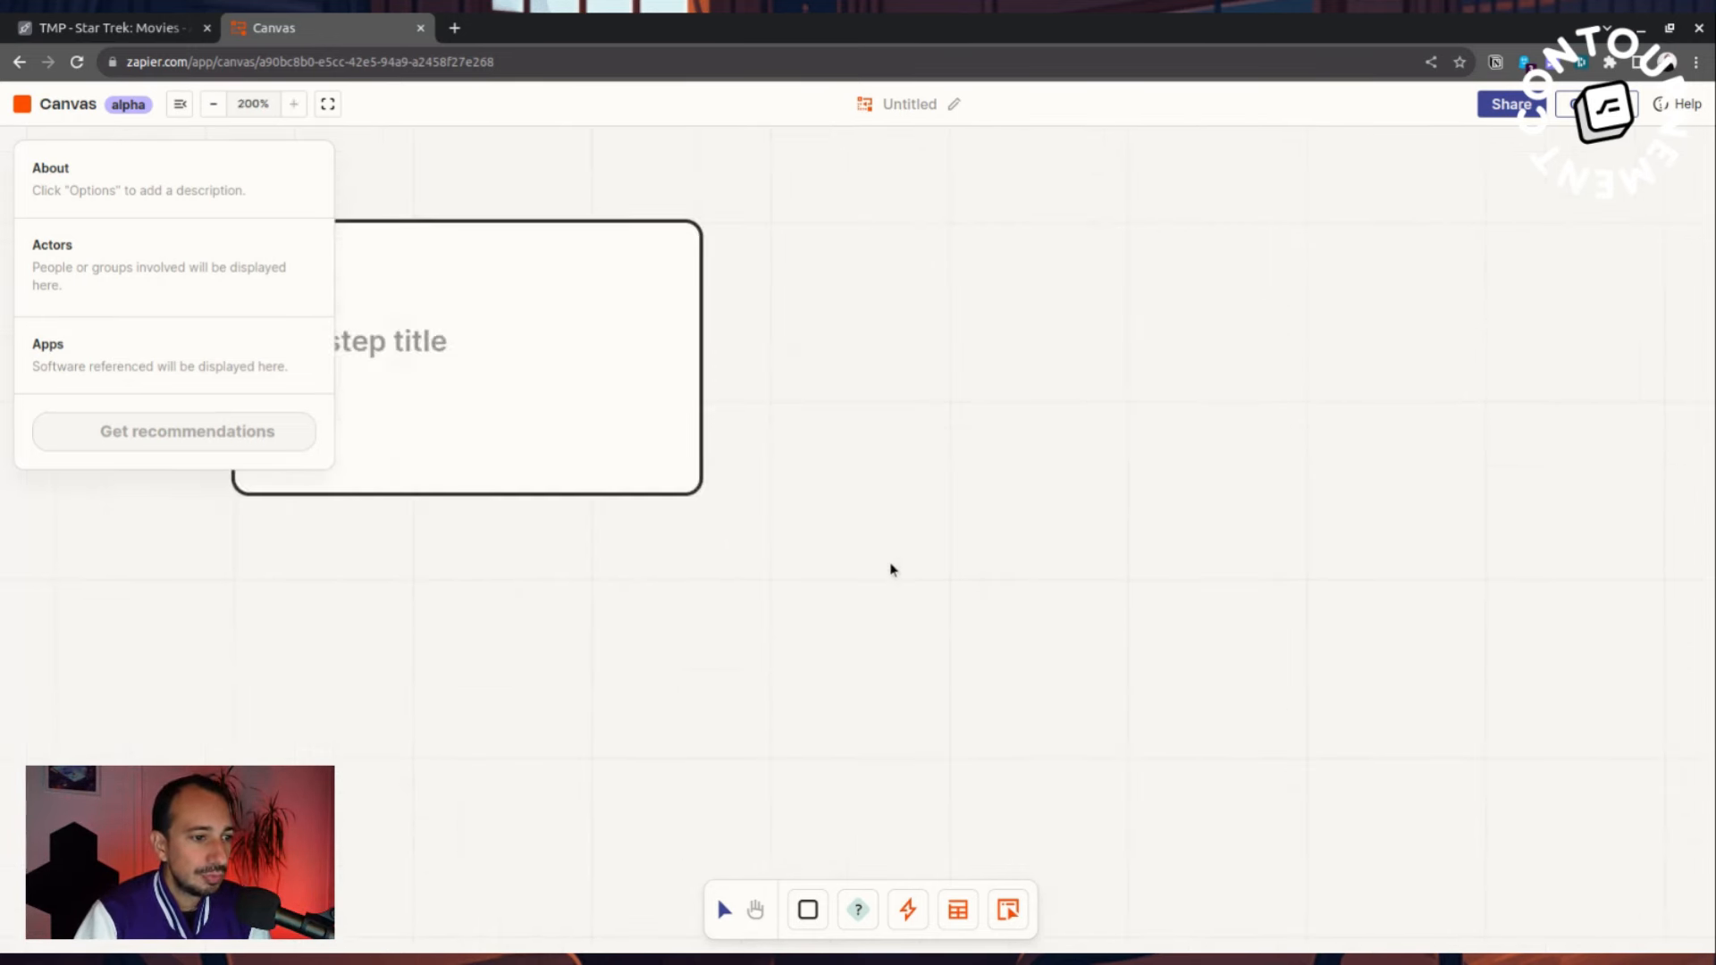
pyautogui.scroll(-5, 889, 568)
pyautogui.scroll(4, 889, 567)
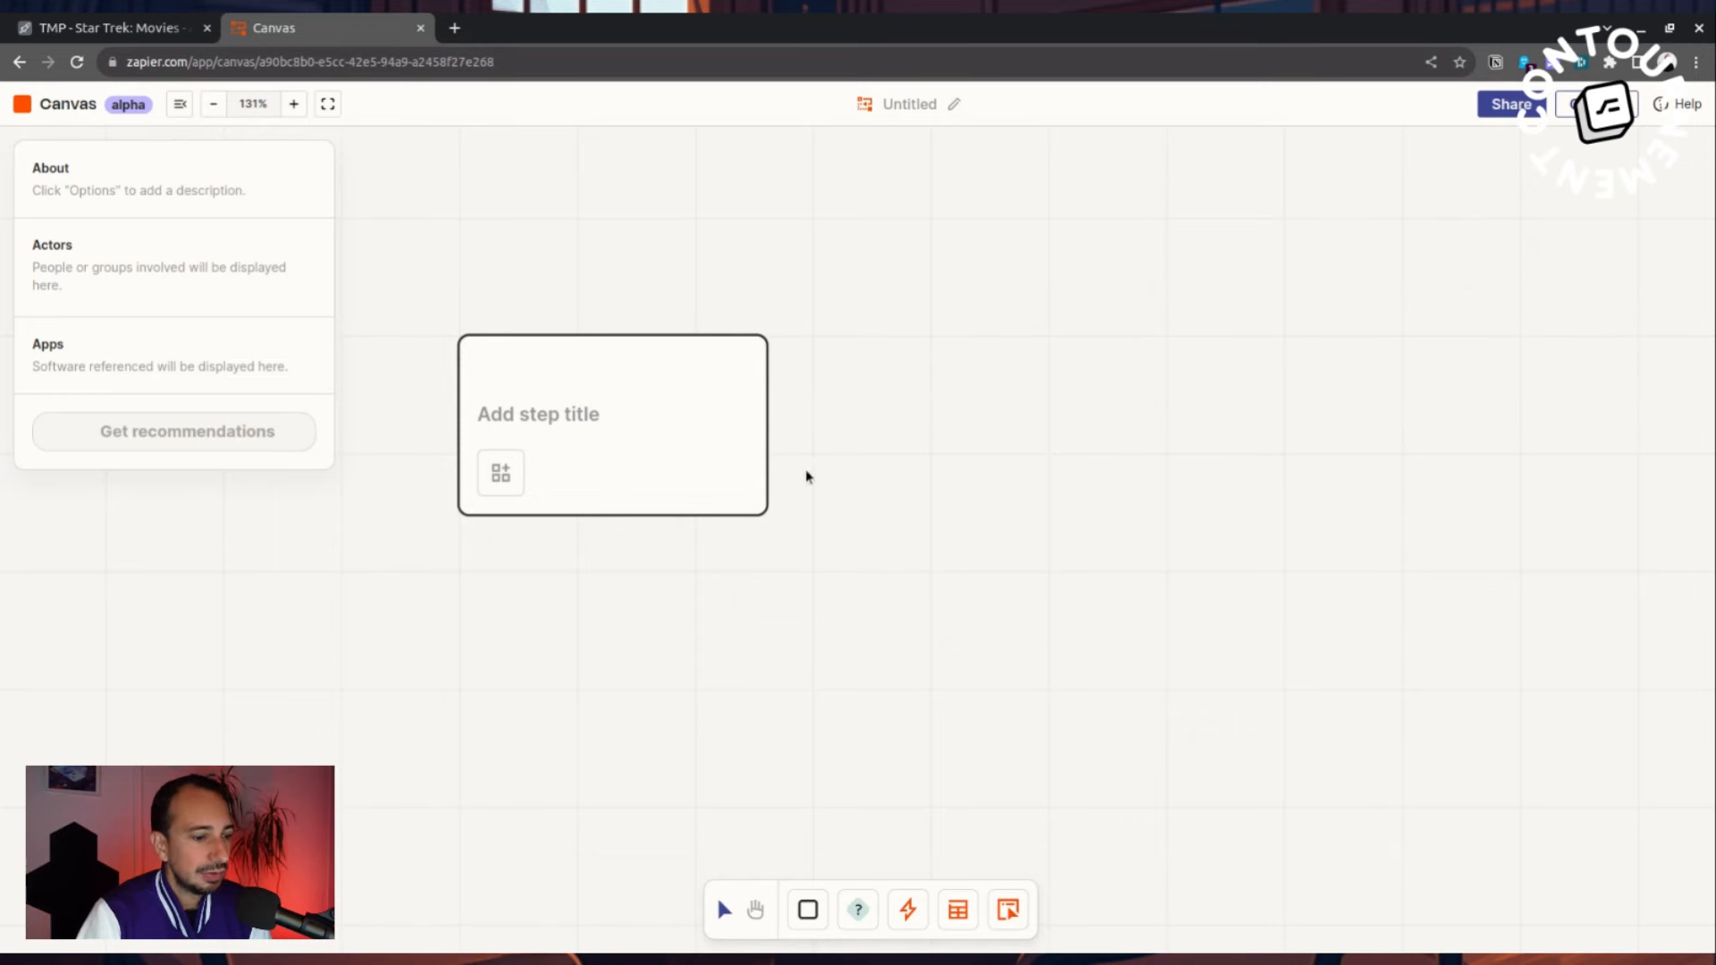
pyautogui.scroll(-4, 620, 522)
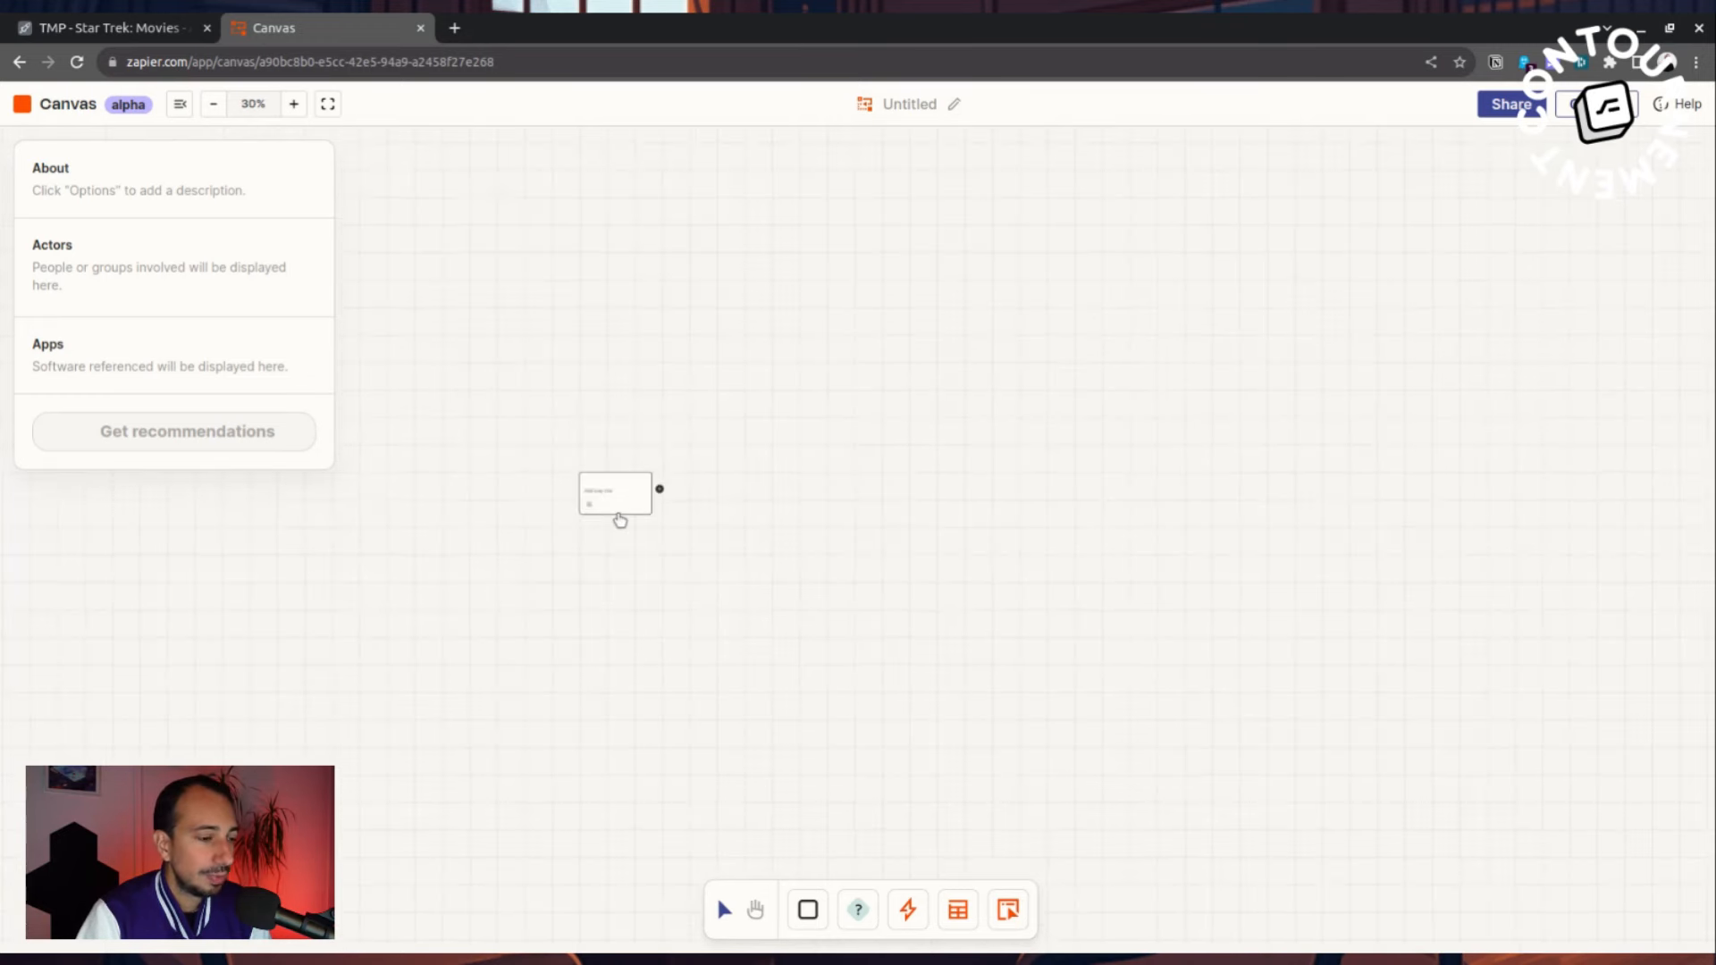
pyautogui.scroll(4, 618, 519)
# - Open the blank step's details and title it "Le prospect remplit un formulaire"
pyautogui.click(577, 414)
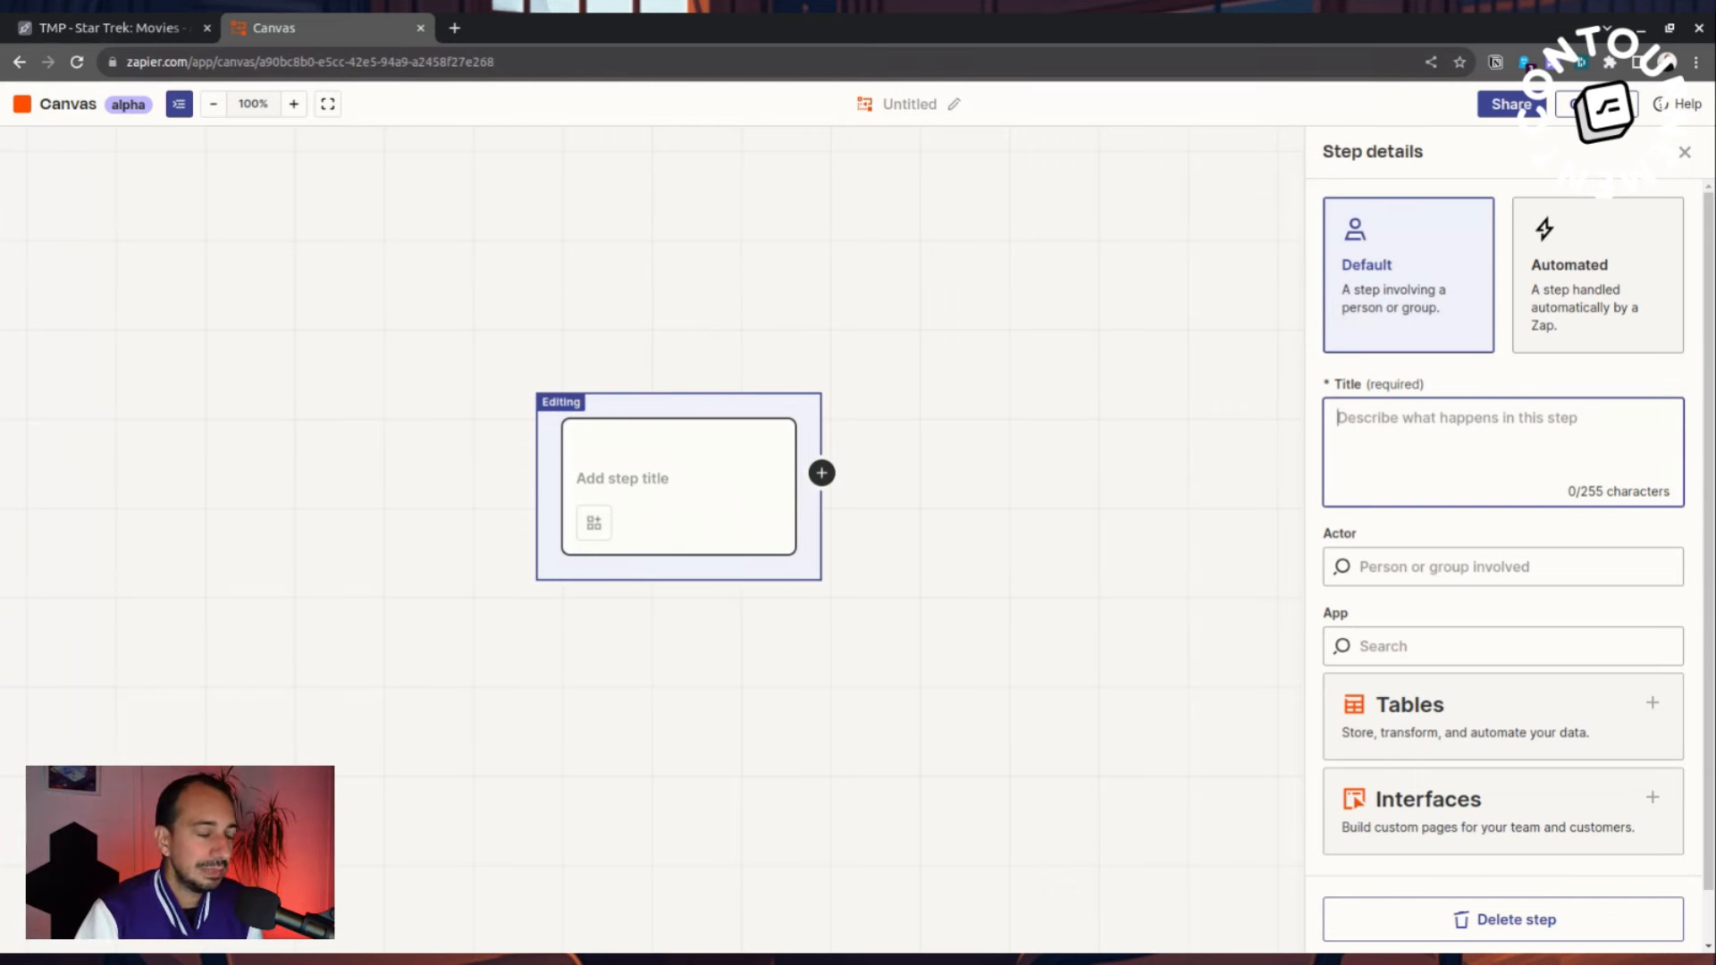
pyautogui.click(615, 490)
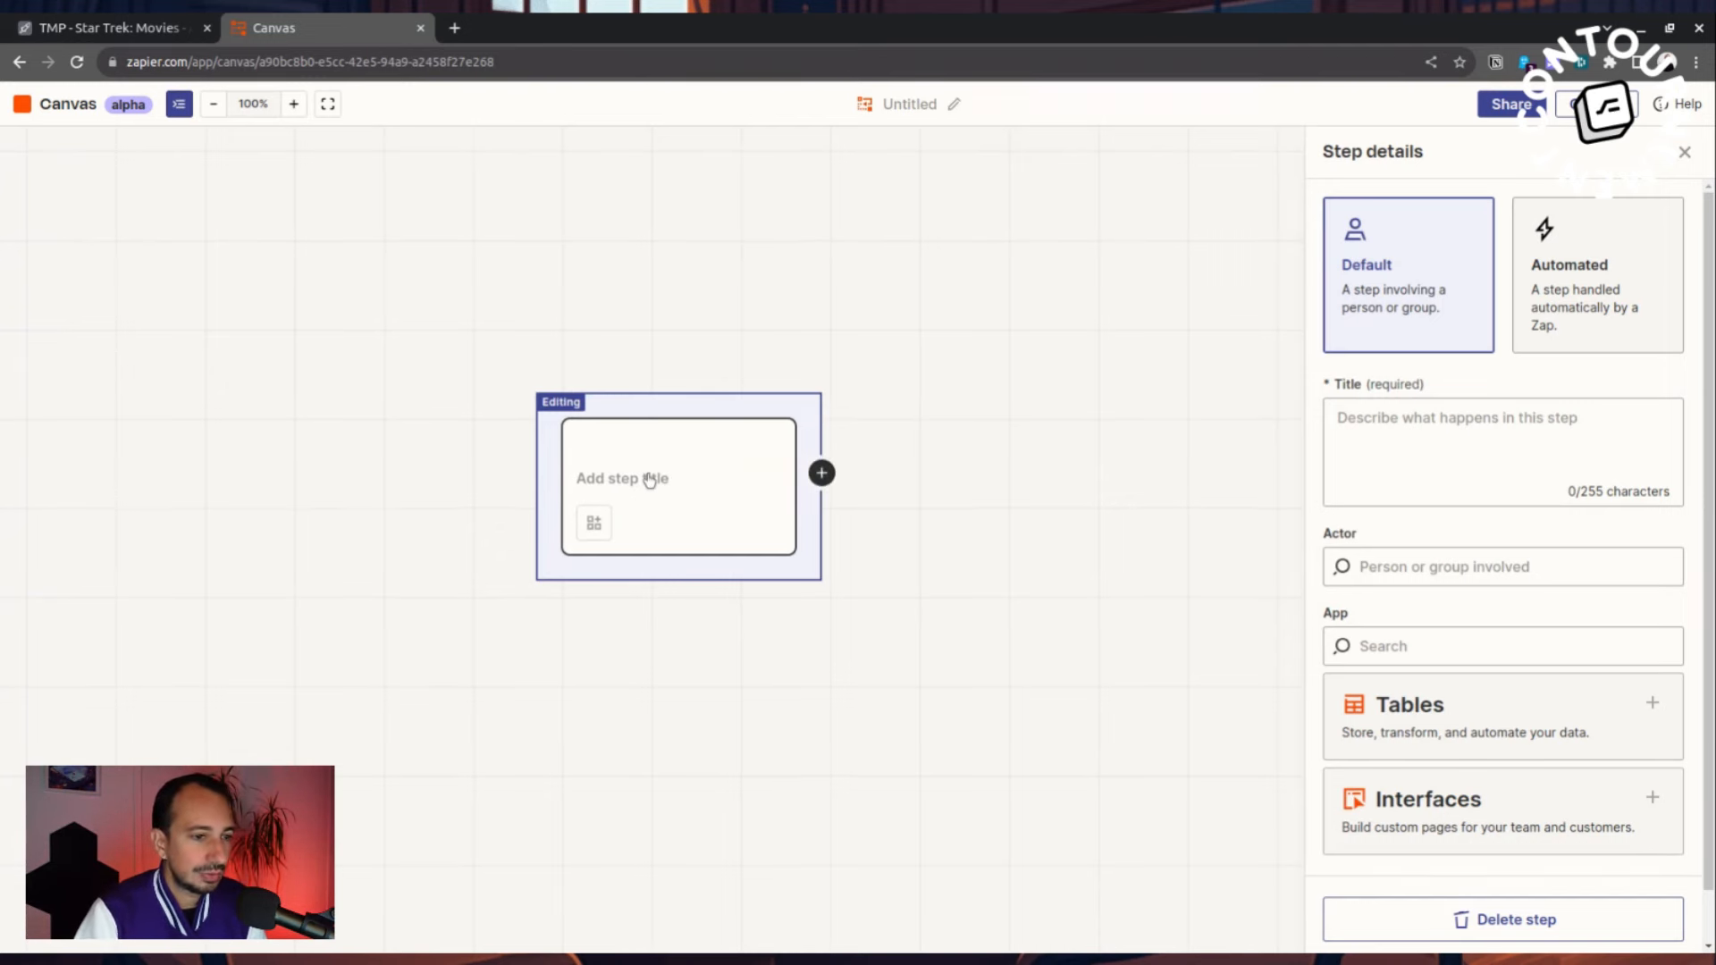
pyautogui.scroll(5, 646, 476)
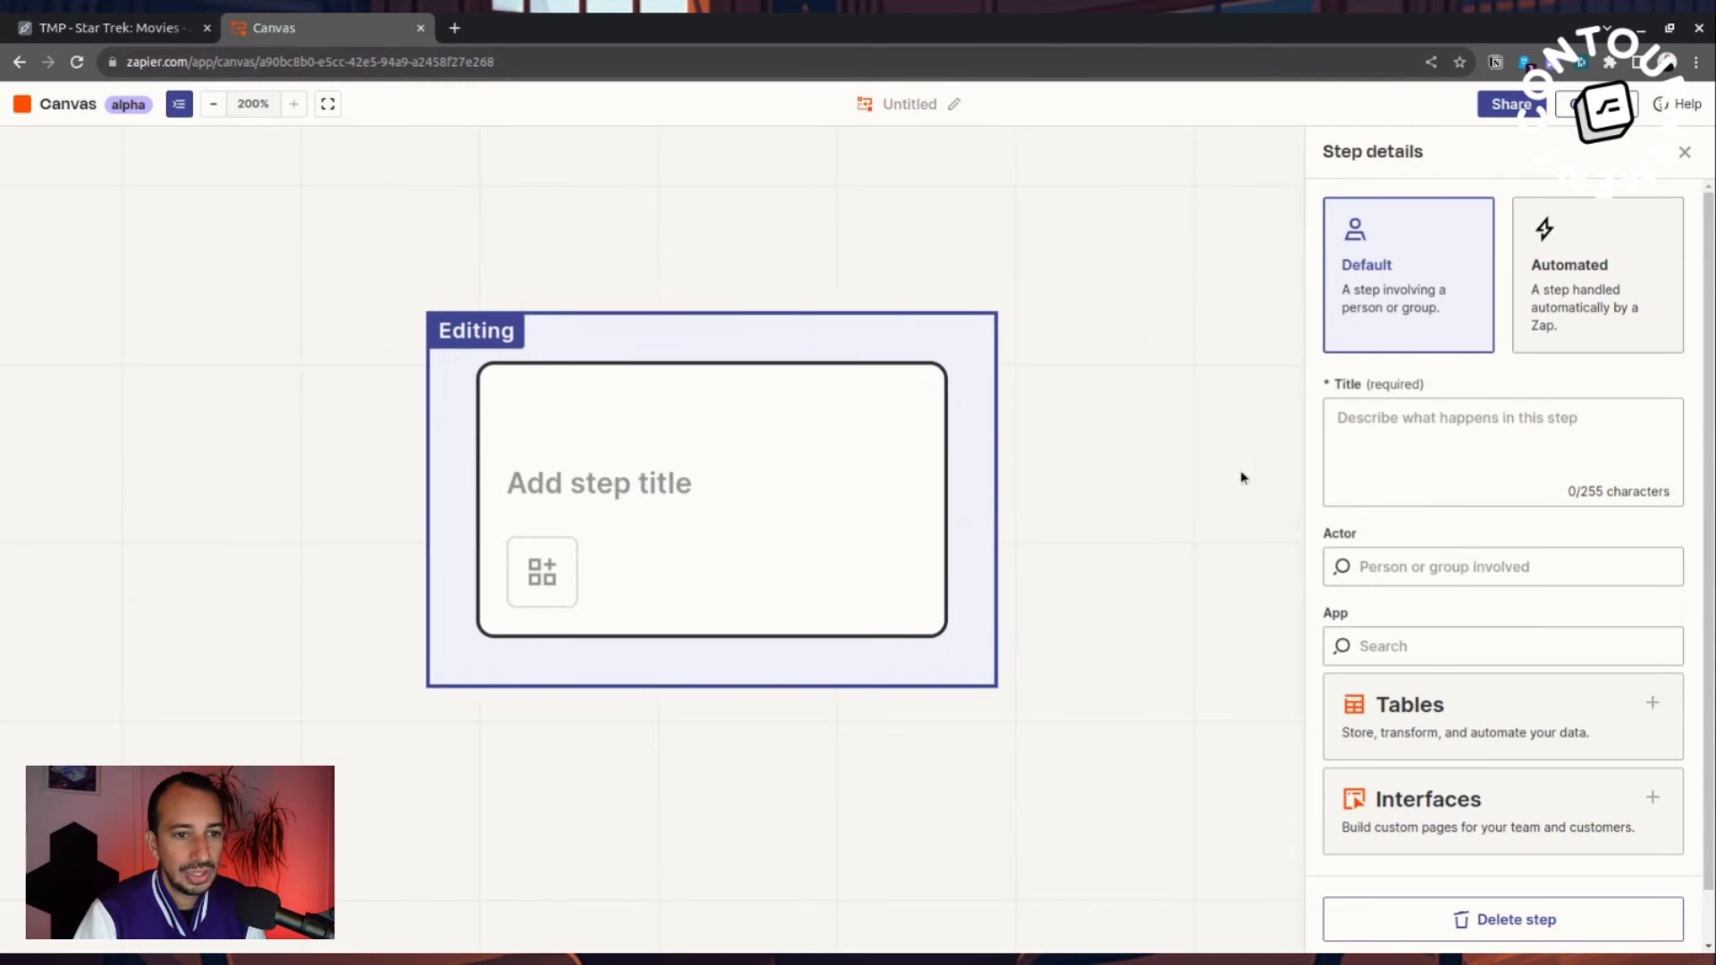
pyautogui.scroll(-3, 769, 460)
pyautogui.scroll(2, 663, 473)
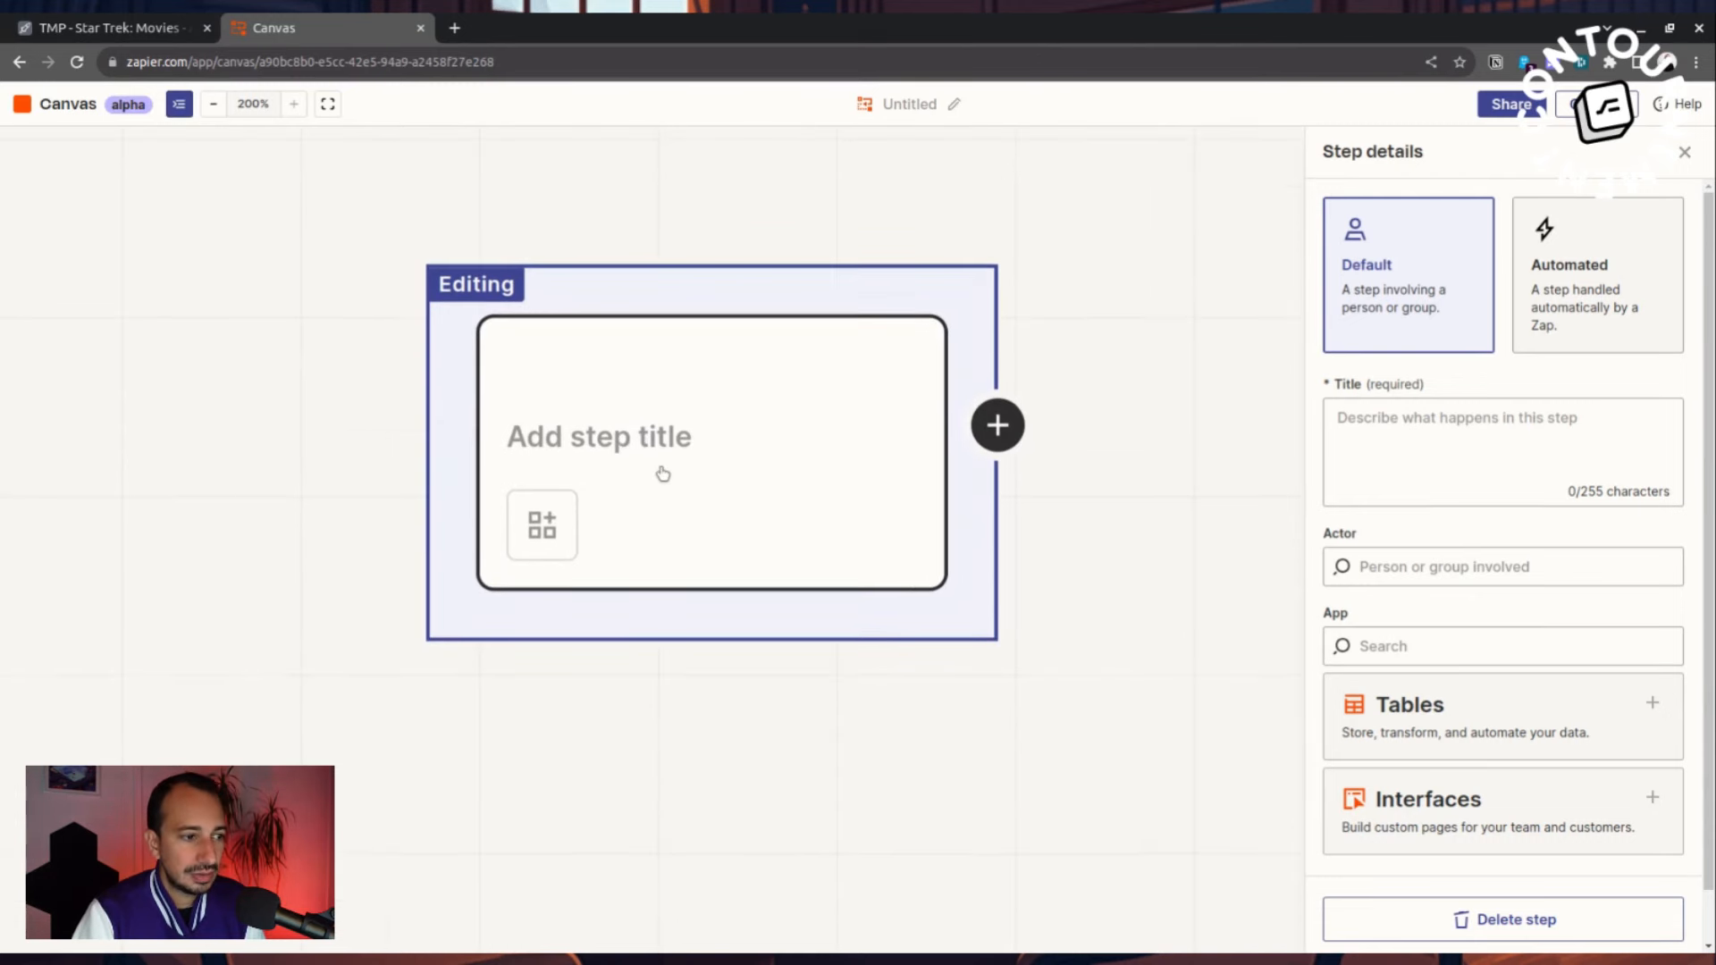
pyautogui.scroll(-5, 662, 474)
pyautogui.scroll(4, 648, 460)
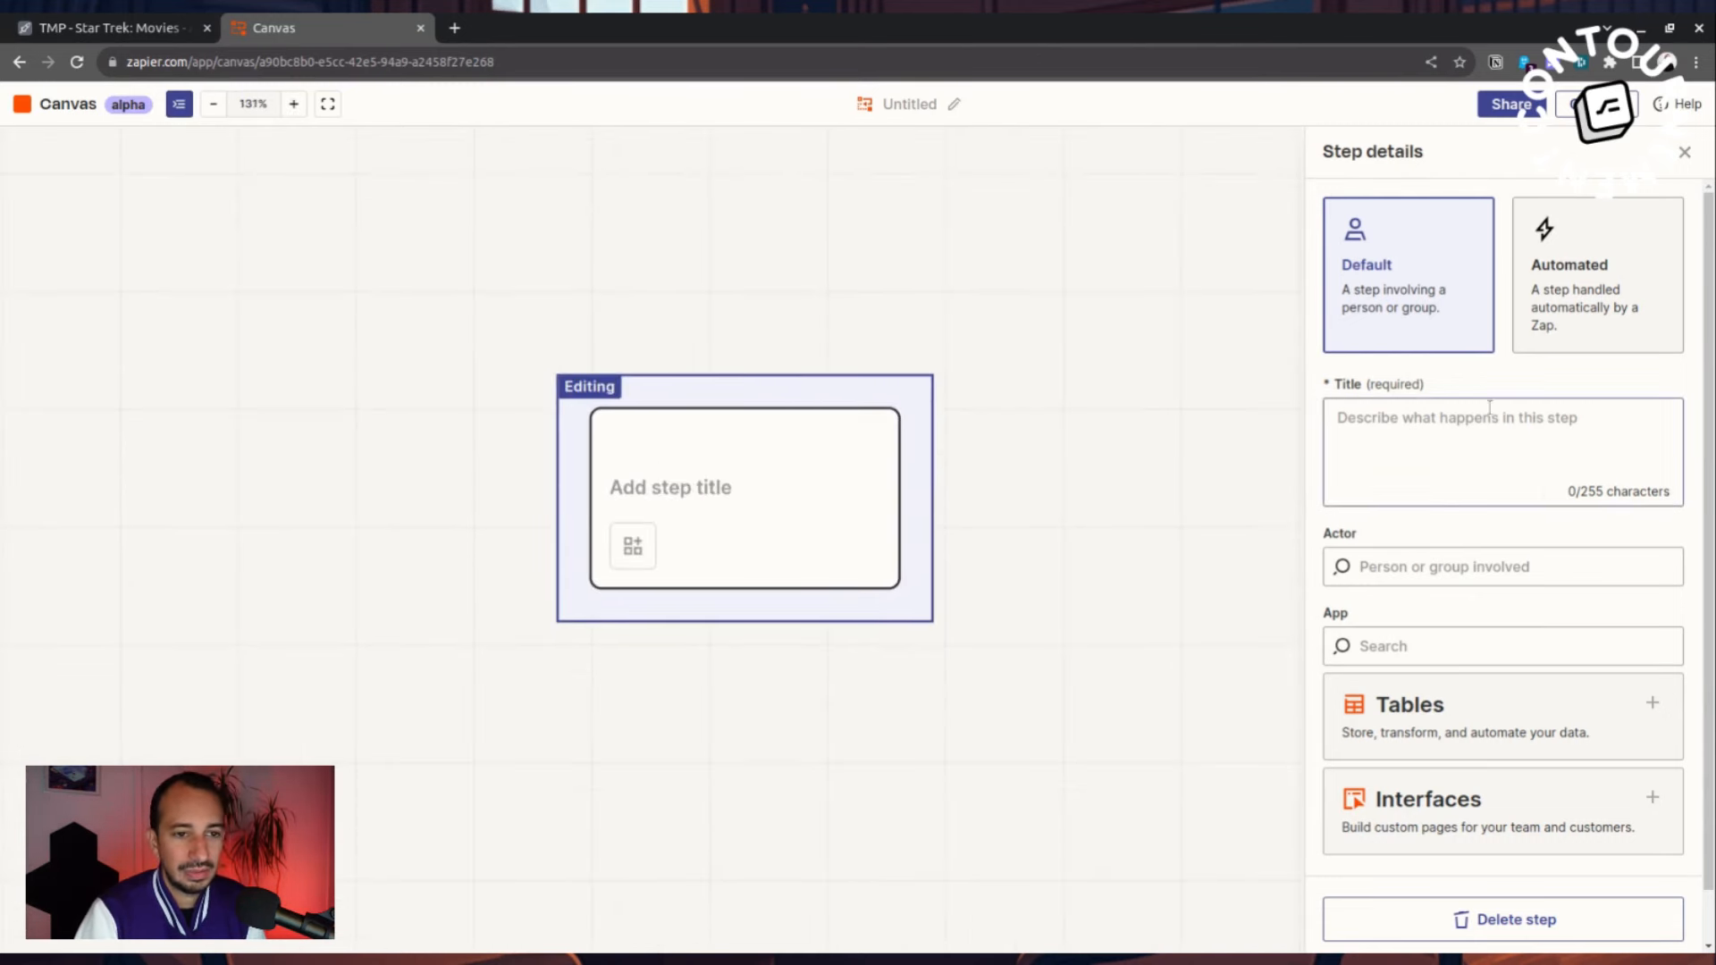
pyautogui.click(1479, 441)
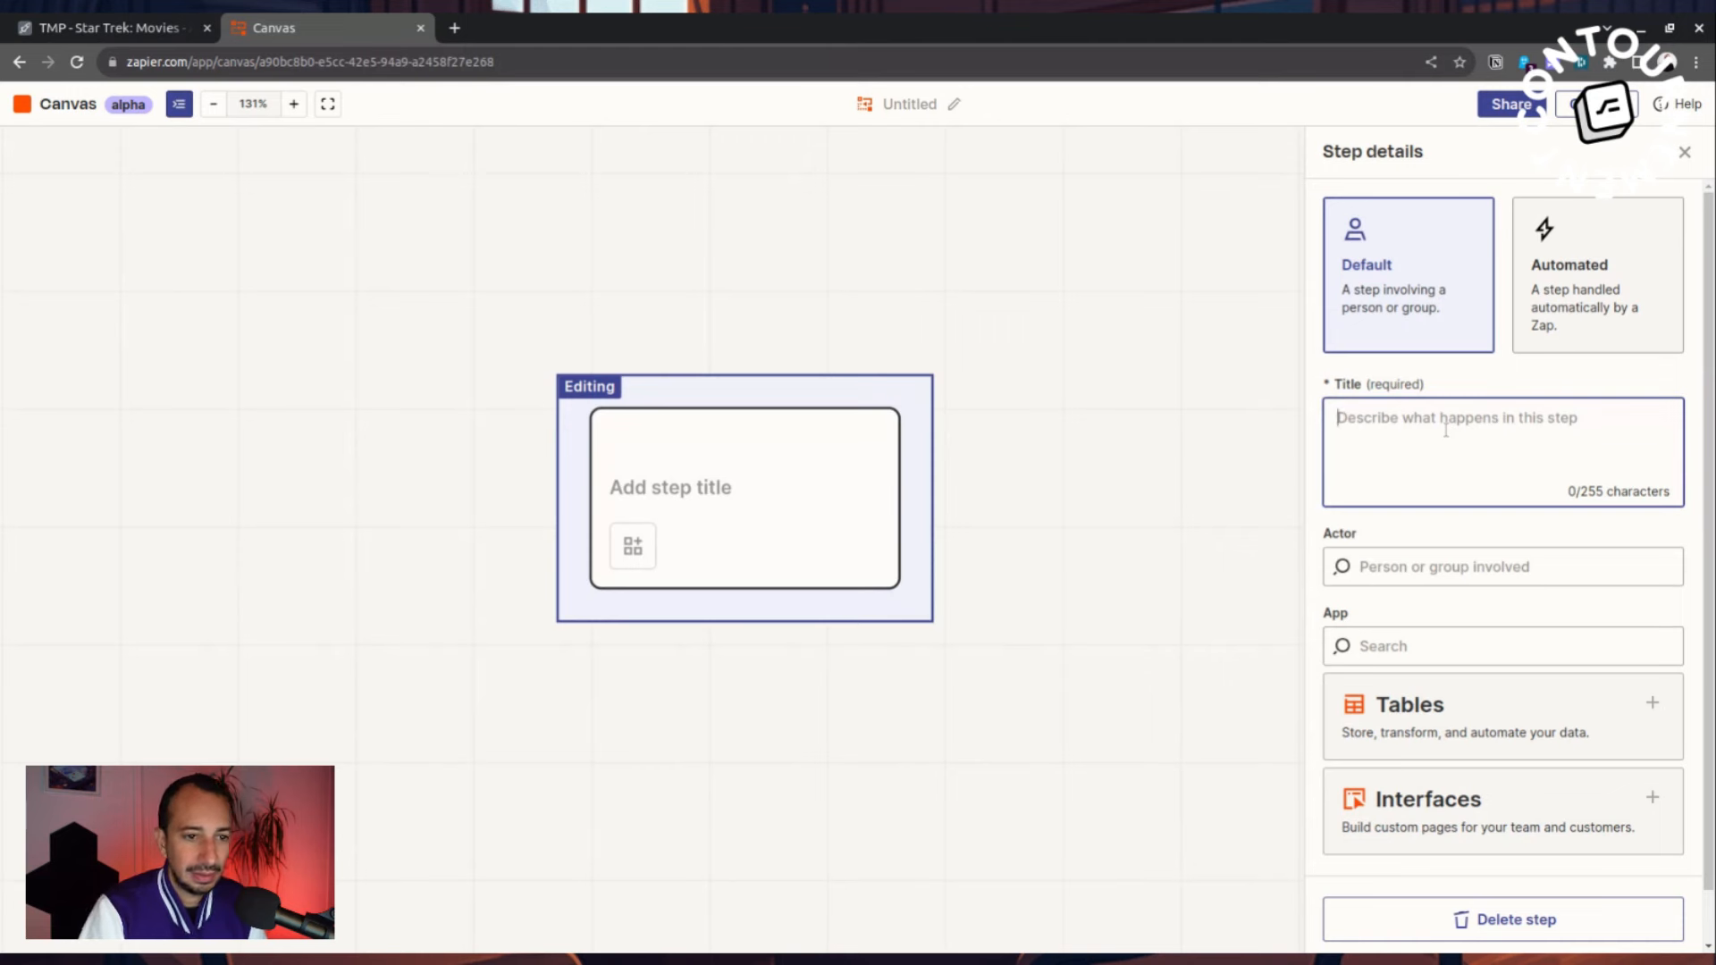
pyautogui.write('Le')
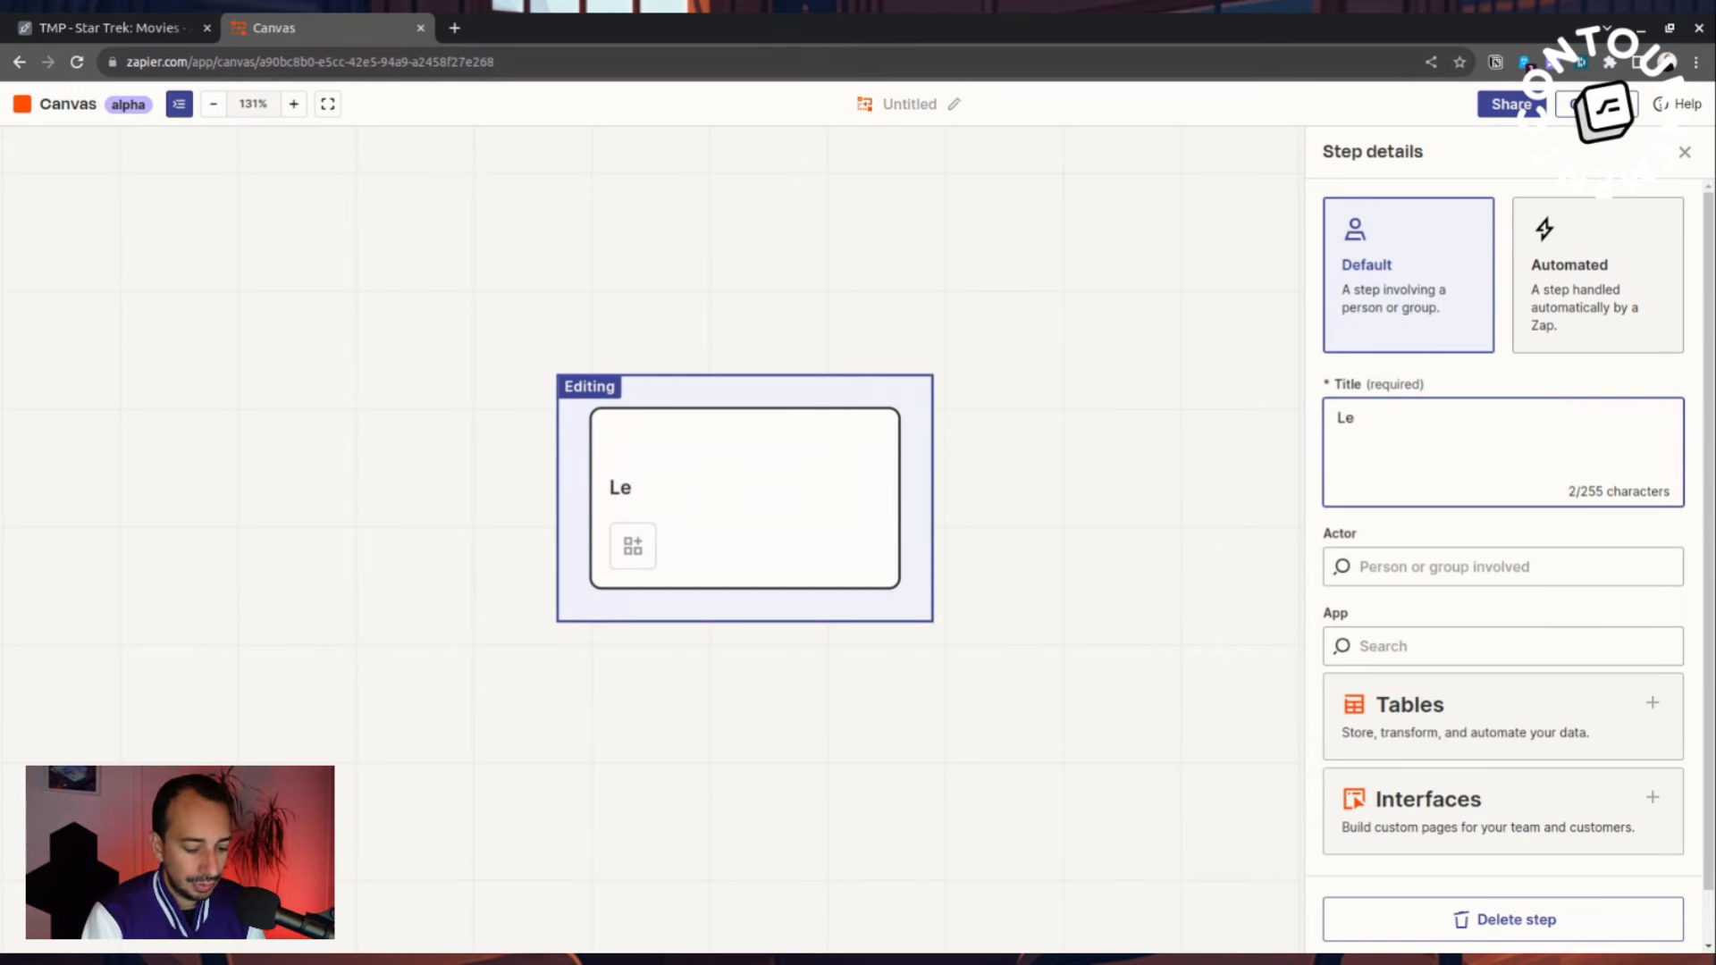
pyautogui.write(' prosp')
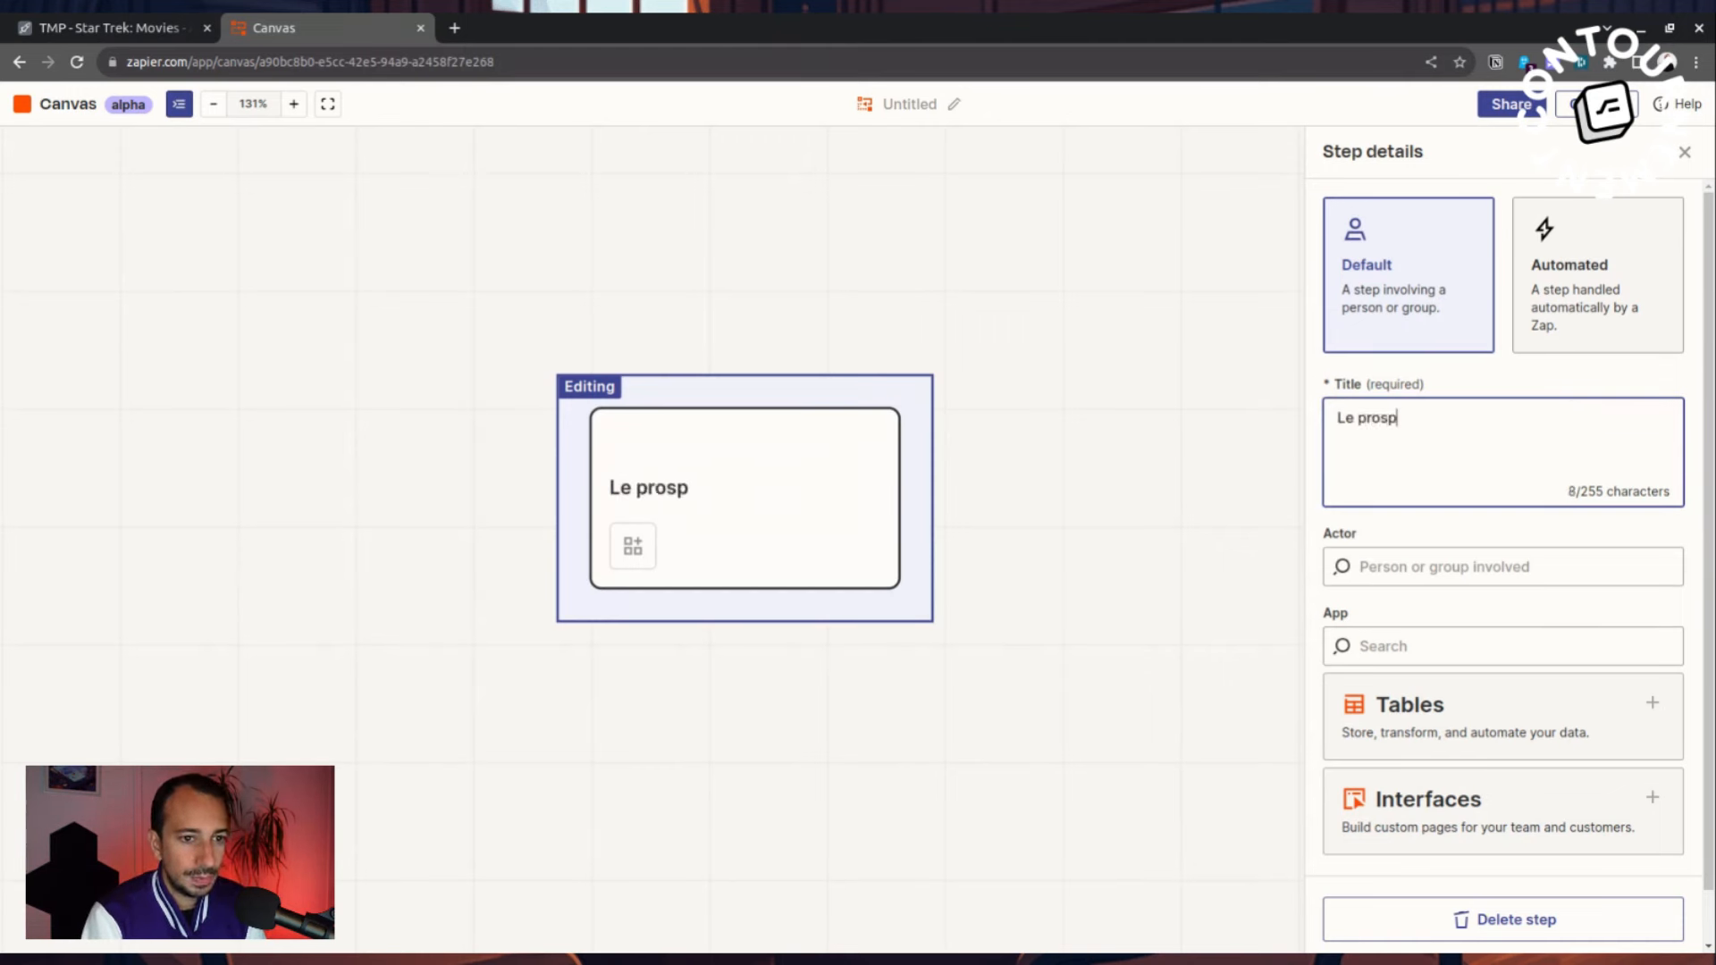
pyautogui.write('ect rempli')
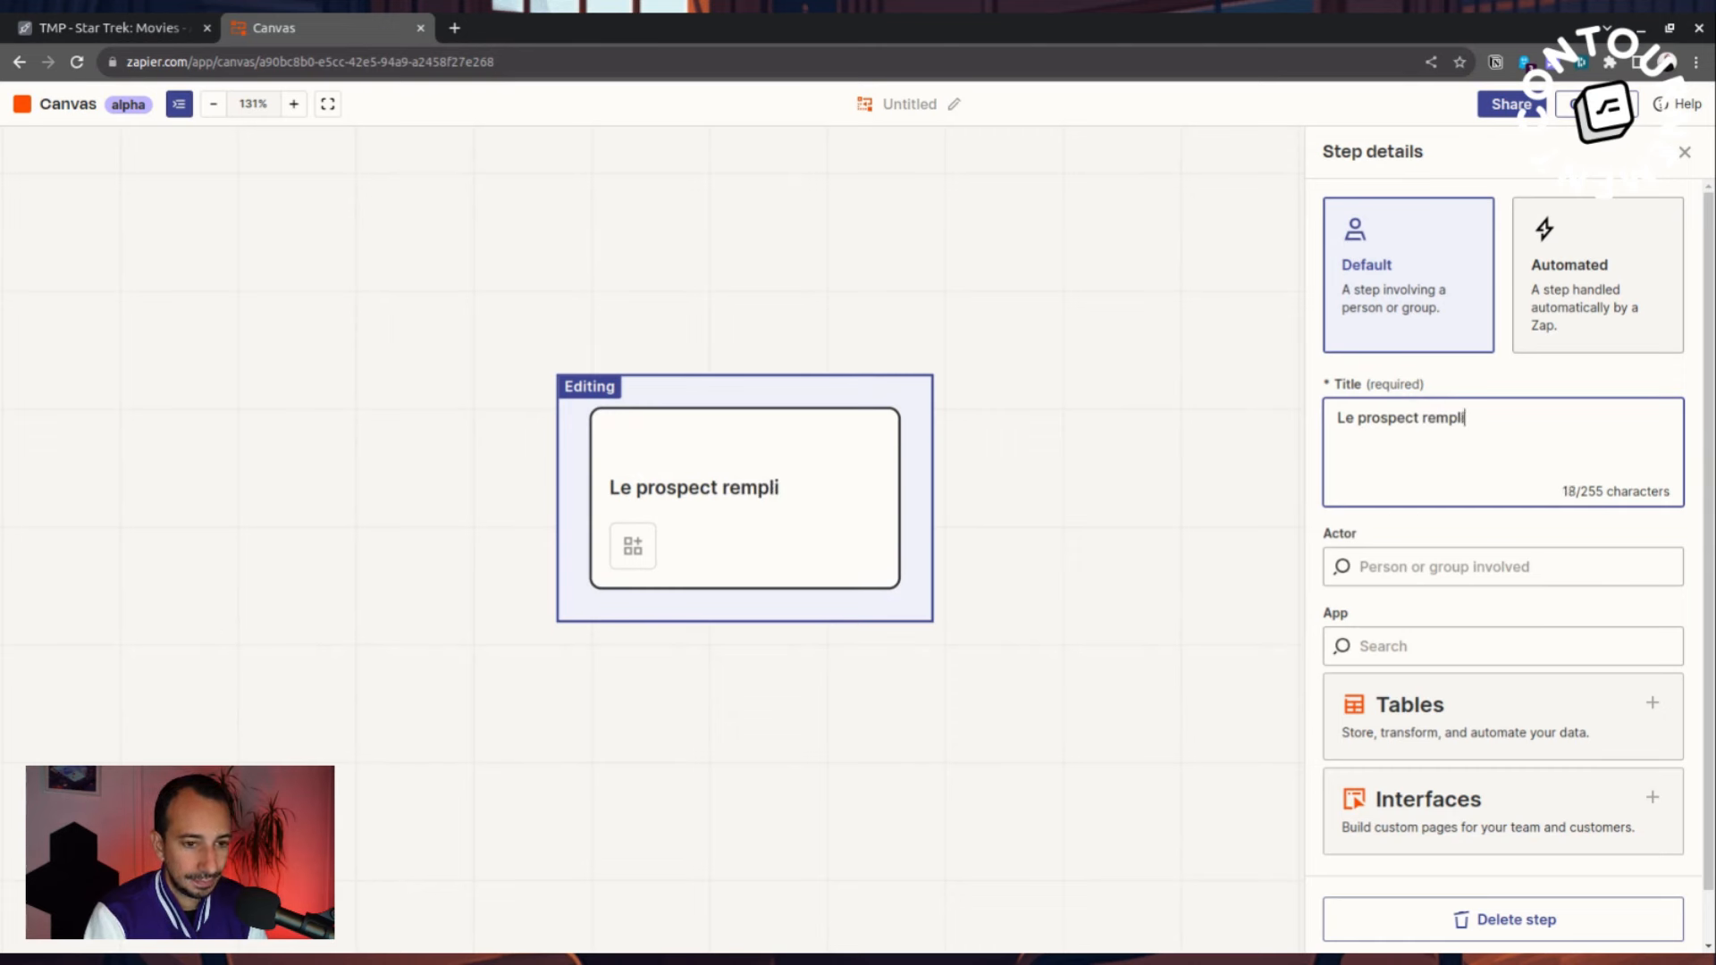
pyautogui.write('t un formulaire')
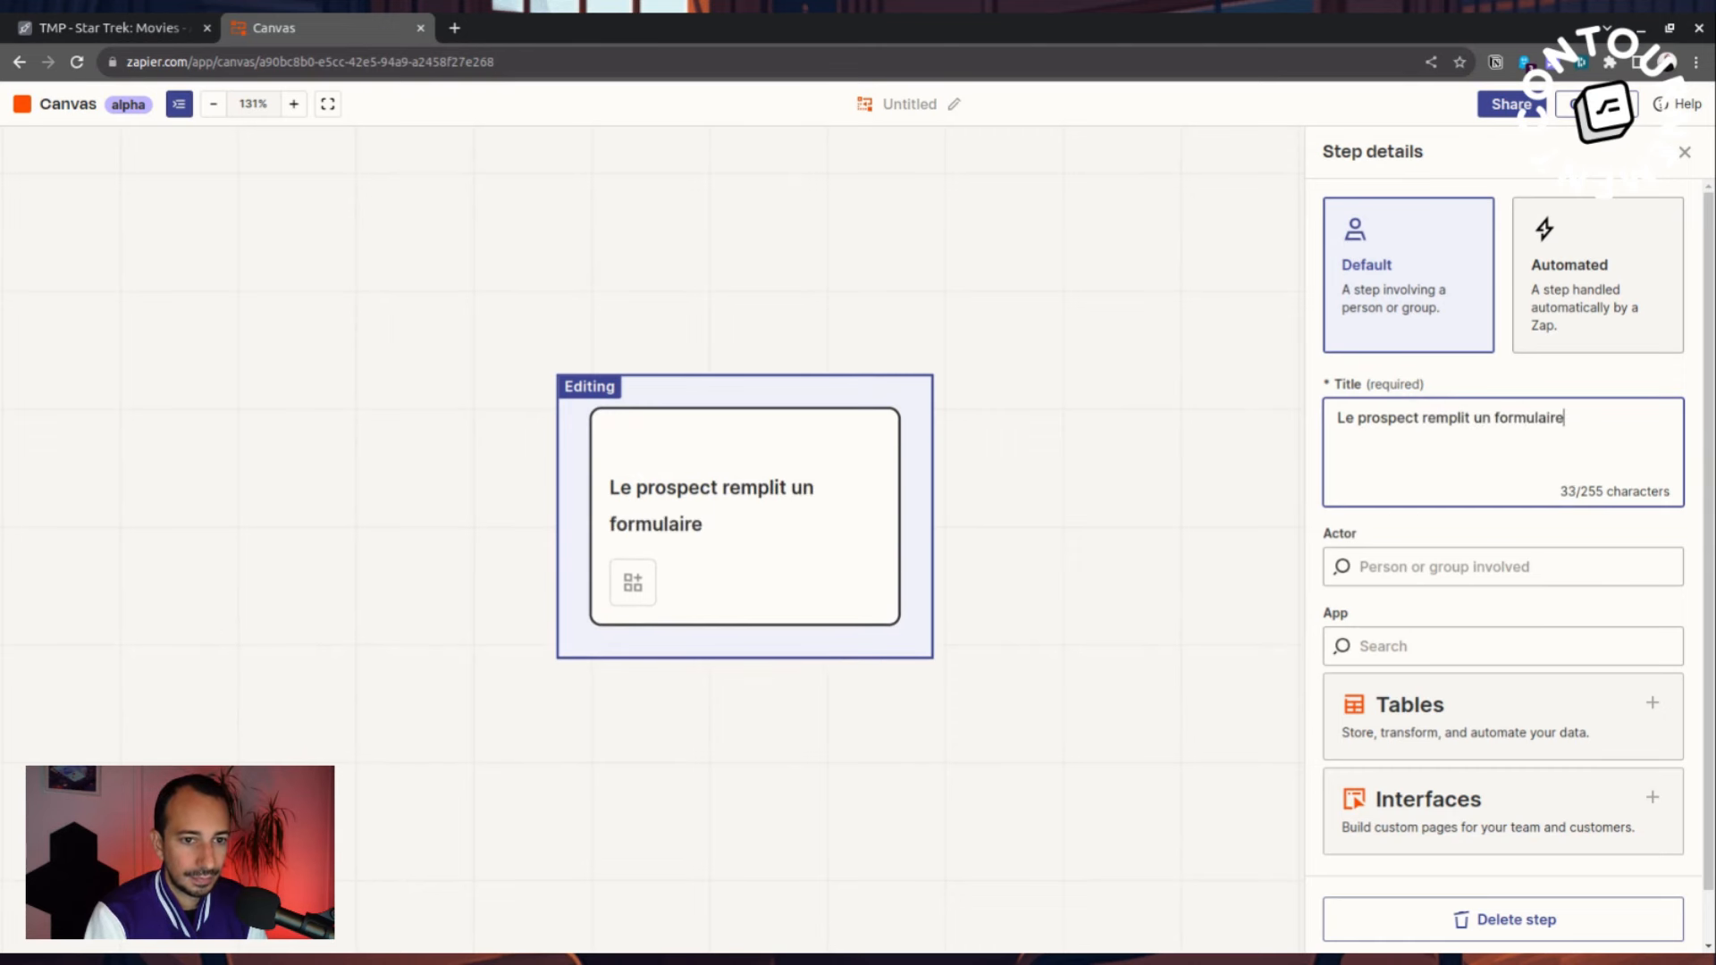
# - Replace the first step's title with "Le prospect visite le site" and leave its details
pyautogui.tripleClick(1430, 415)
pyautogui.write('L')
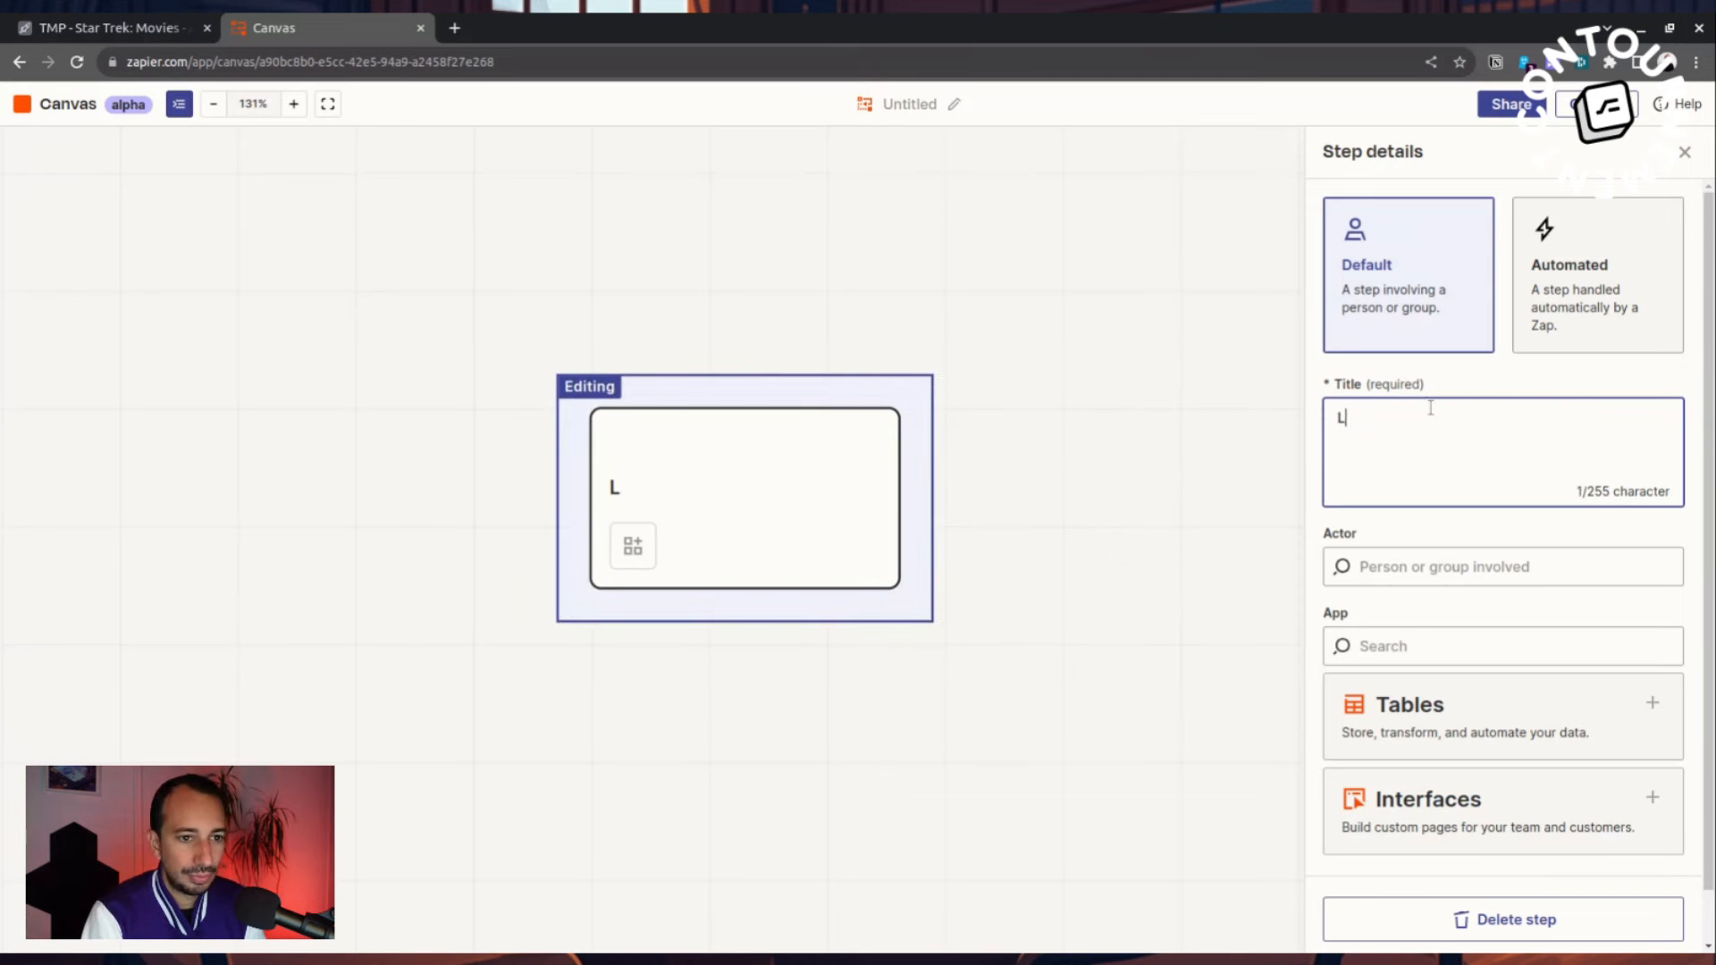
pyautogui.write('e prospec')
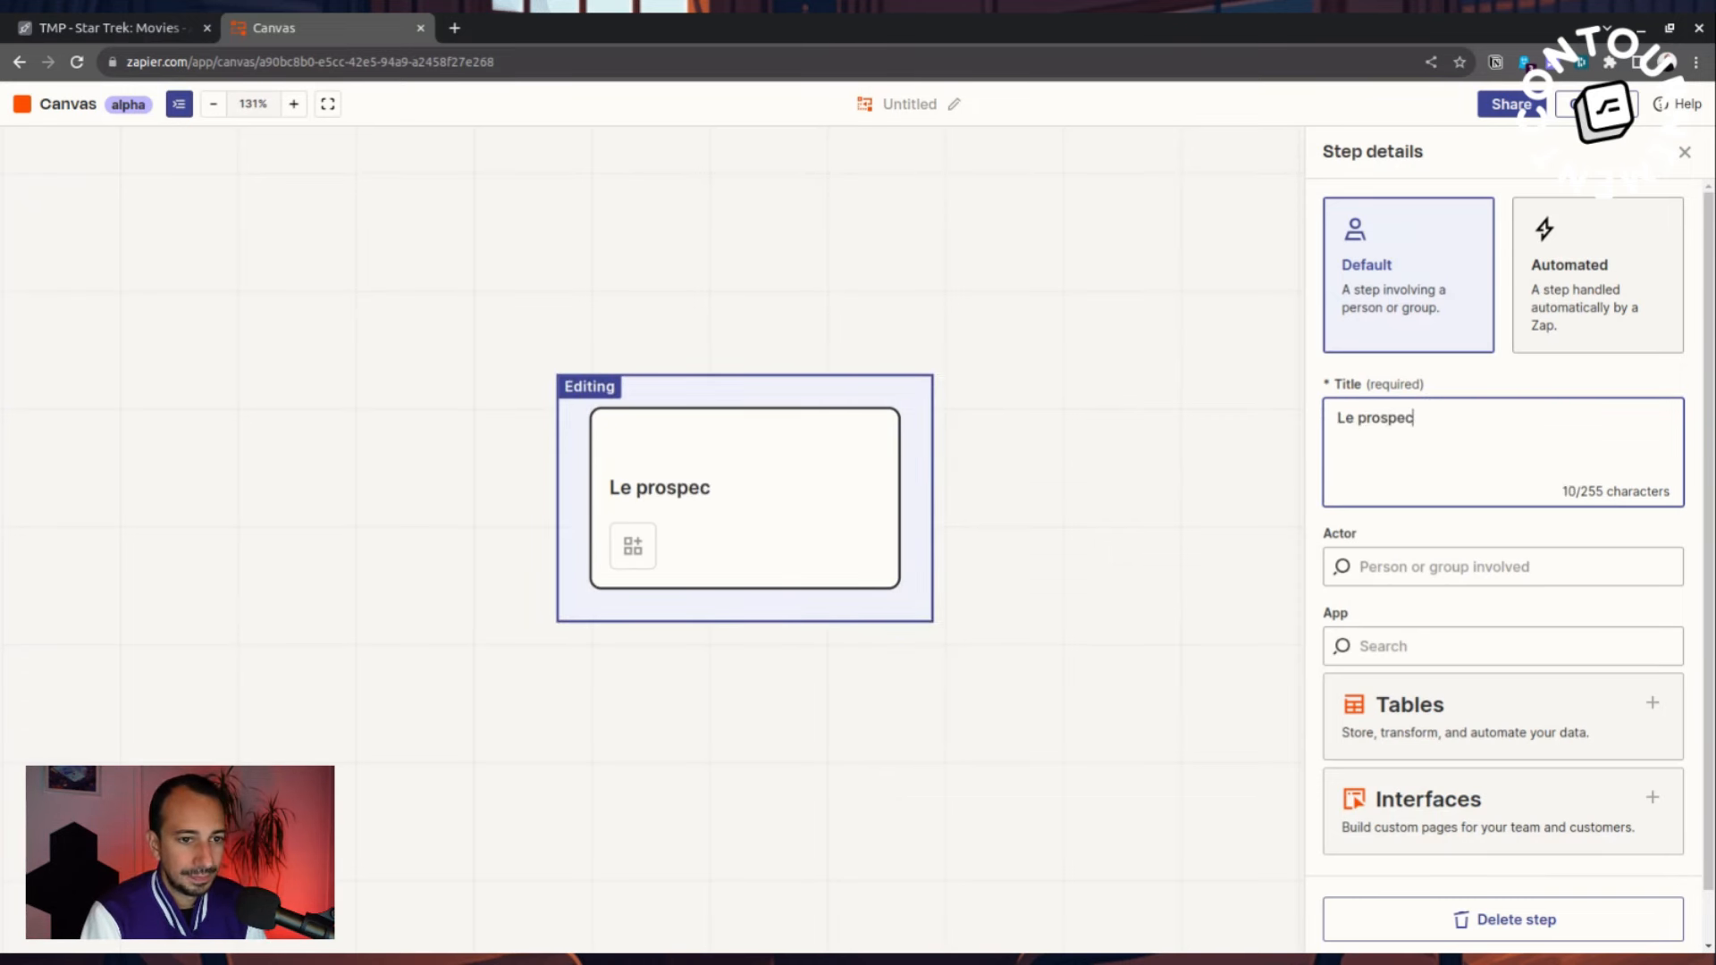
pyautogui.write('t visite le site')
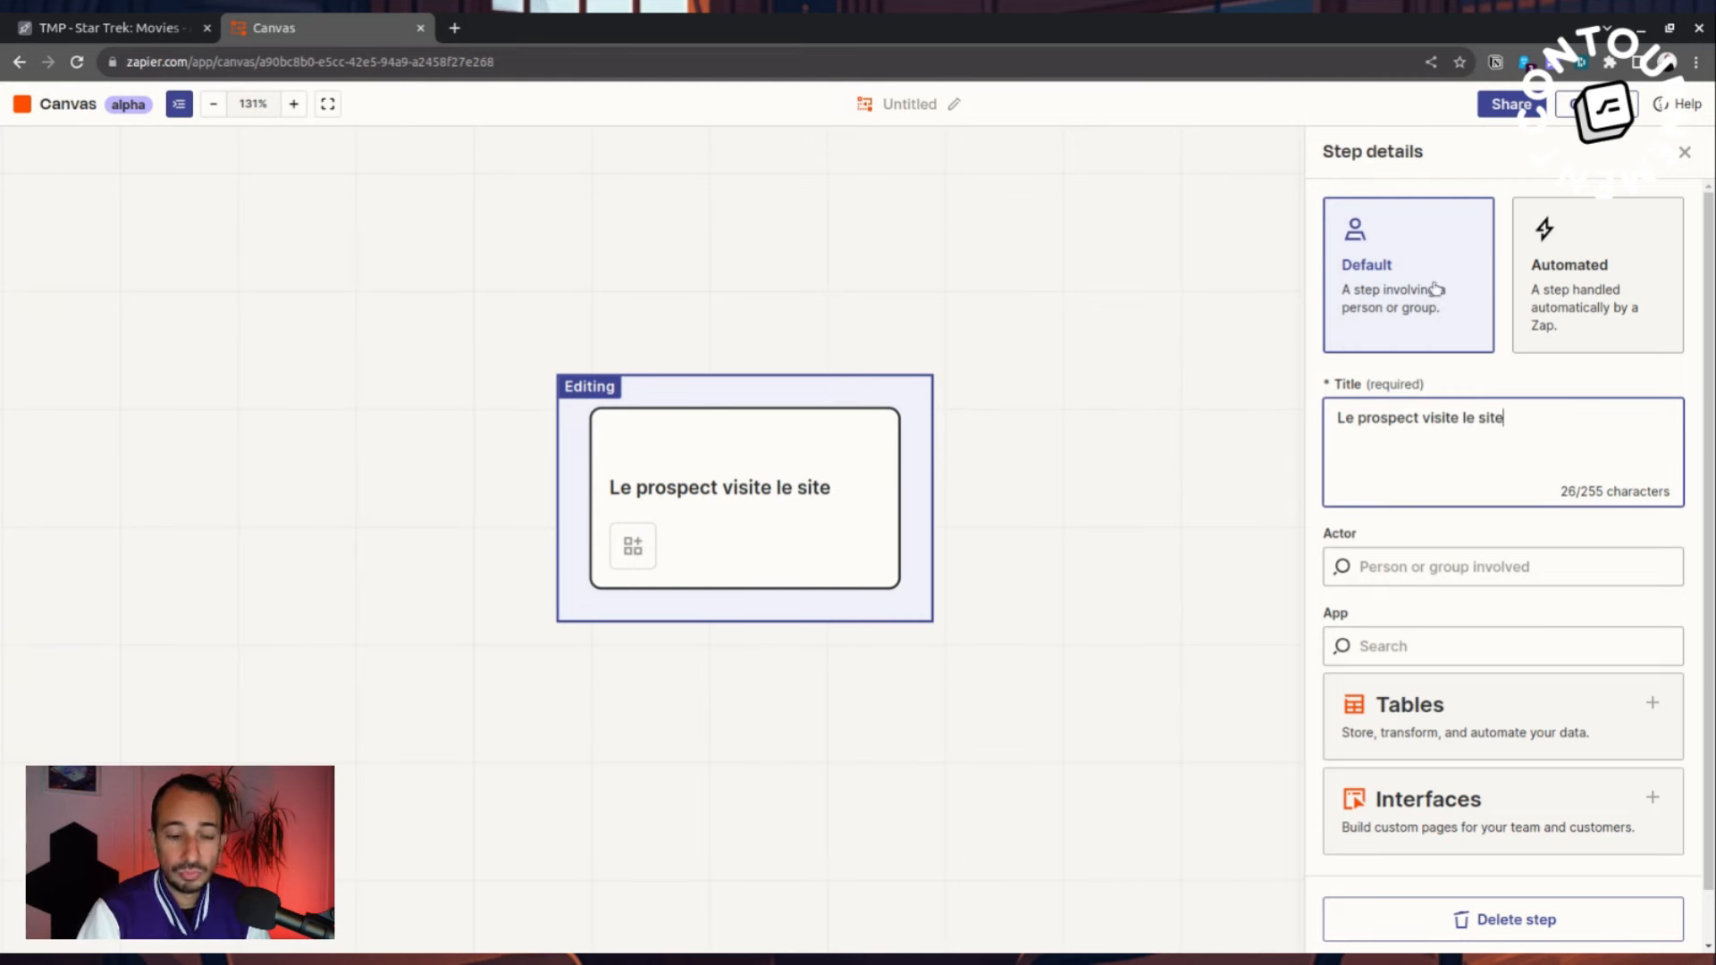
pyautogui.click(1091, 537)
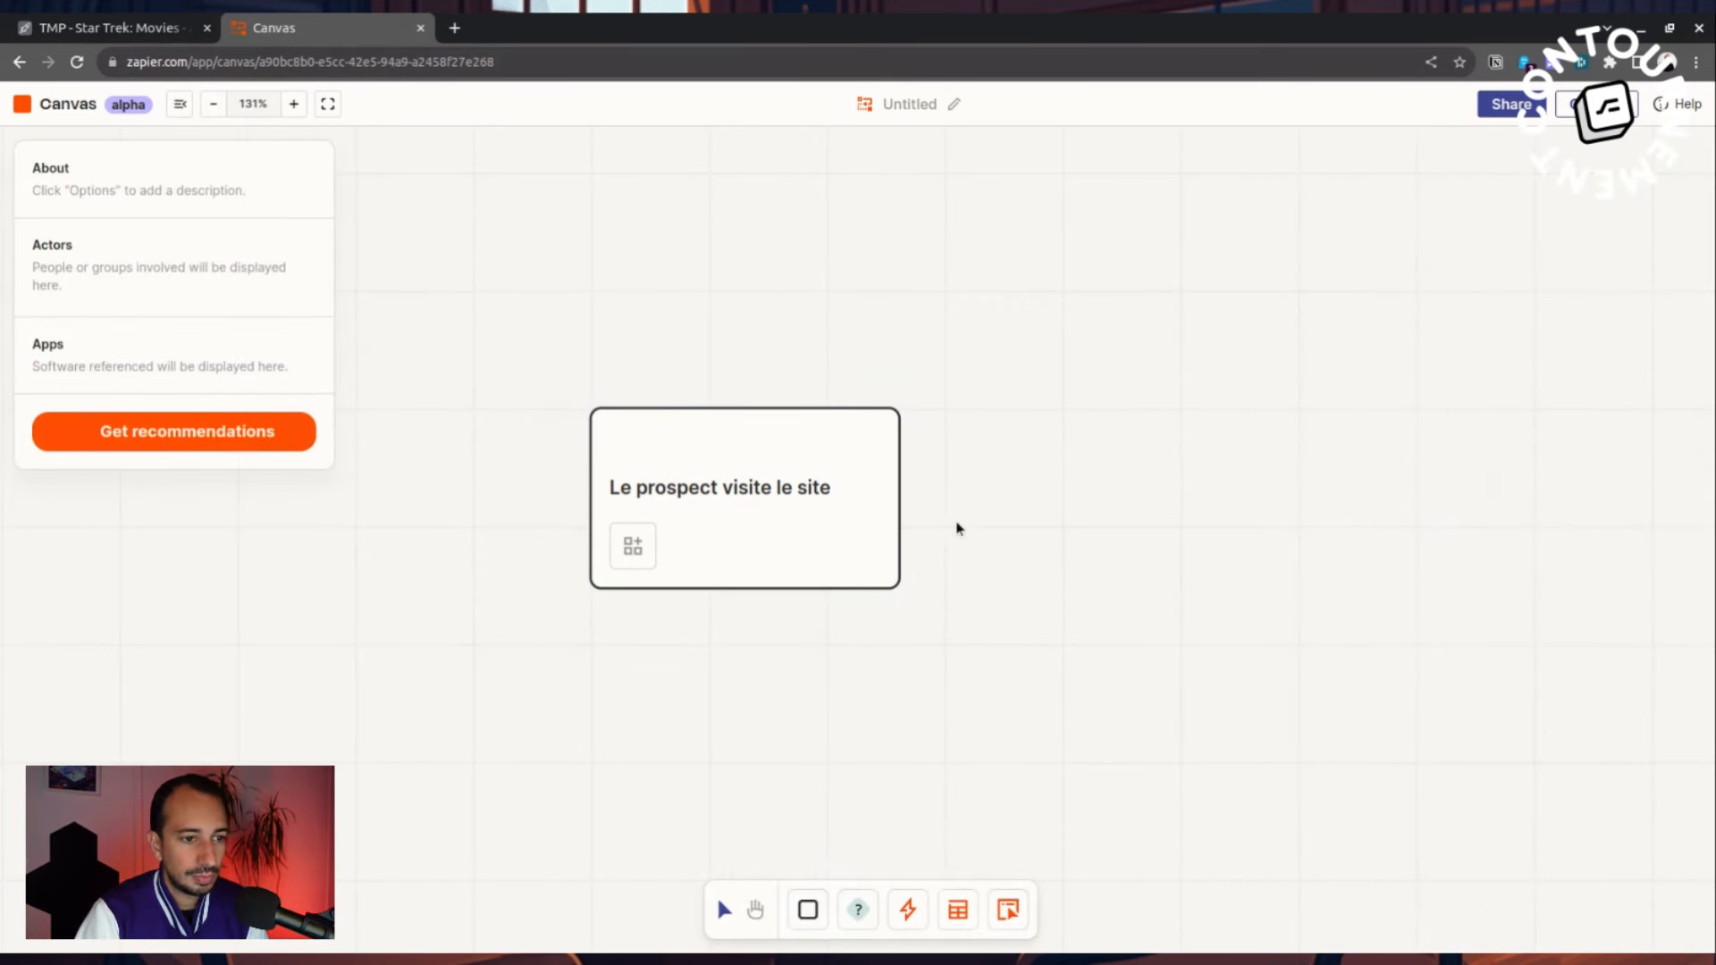
# - Add a second step connected after the site-visit step and title it "Le prospect remplit un formulaire"
pyautogui.moveTo(819, 912)
pyautogui.moveTo(818, 912); pyautogui.dragTo(1240, 501)
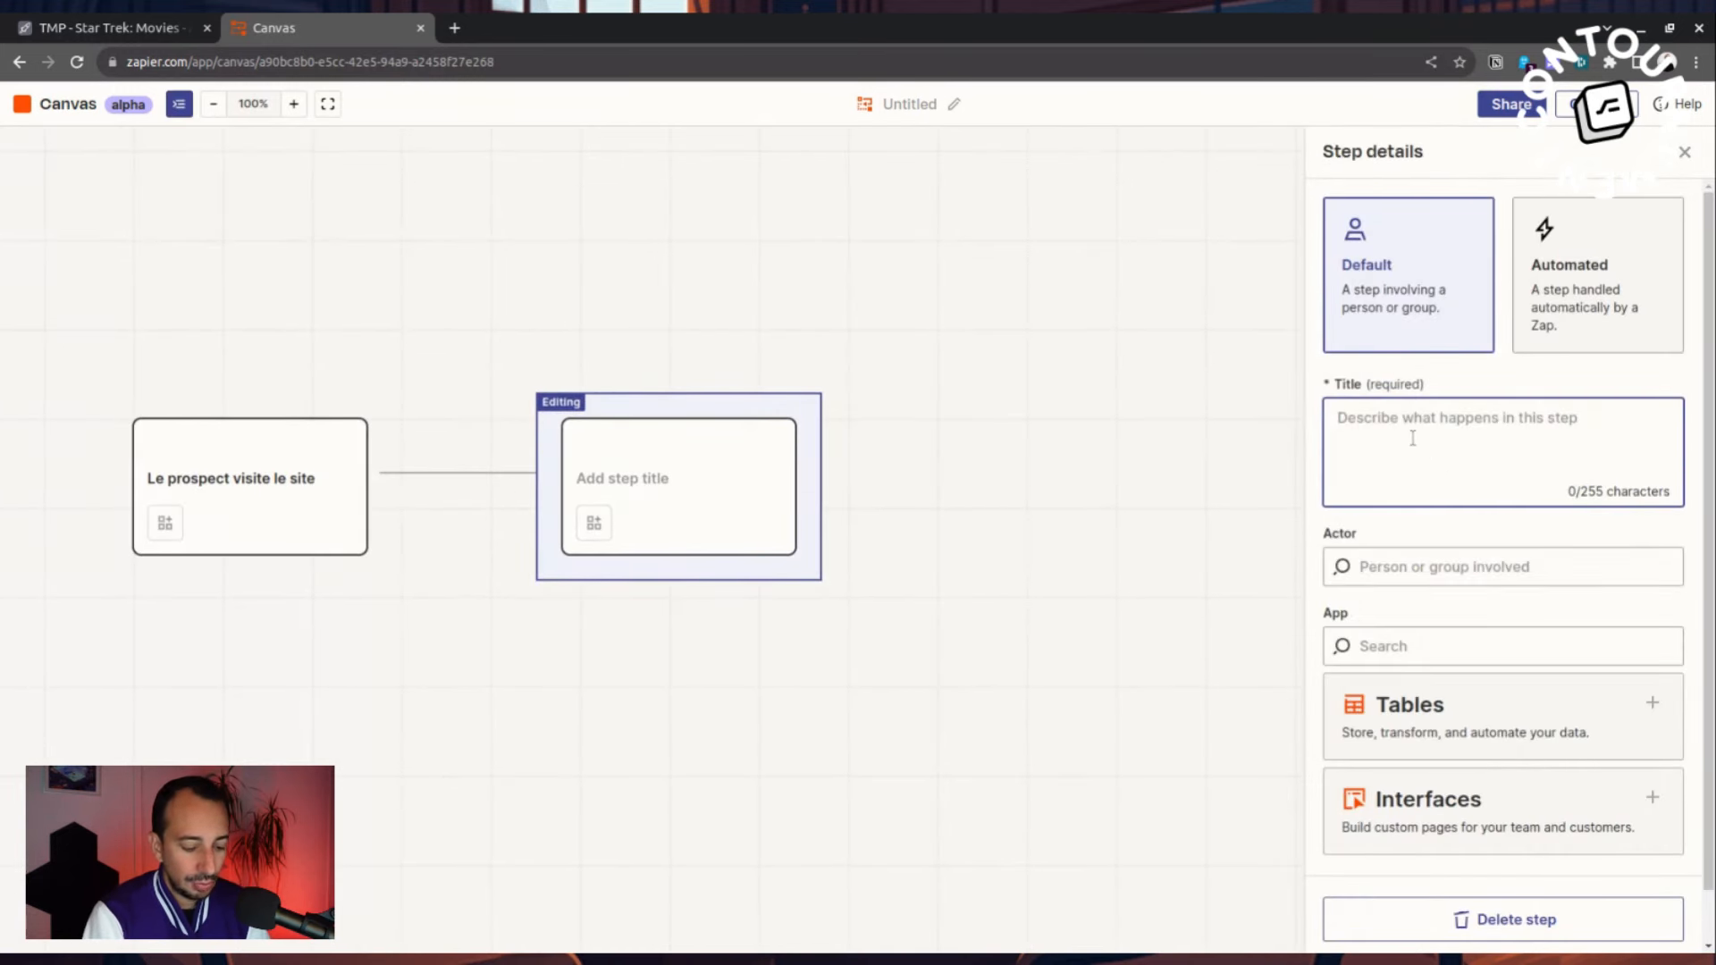
pyautogui.write('Le prospect re')
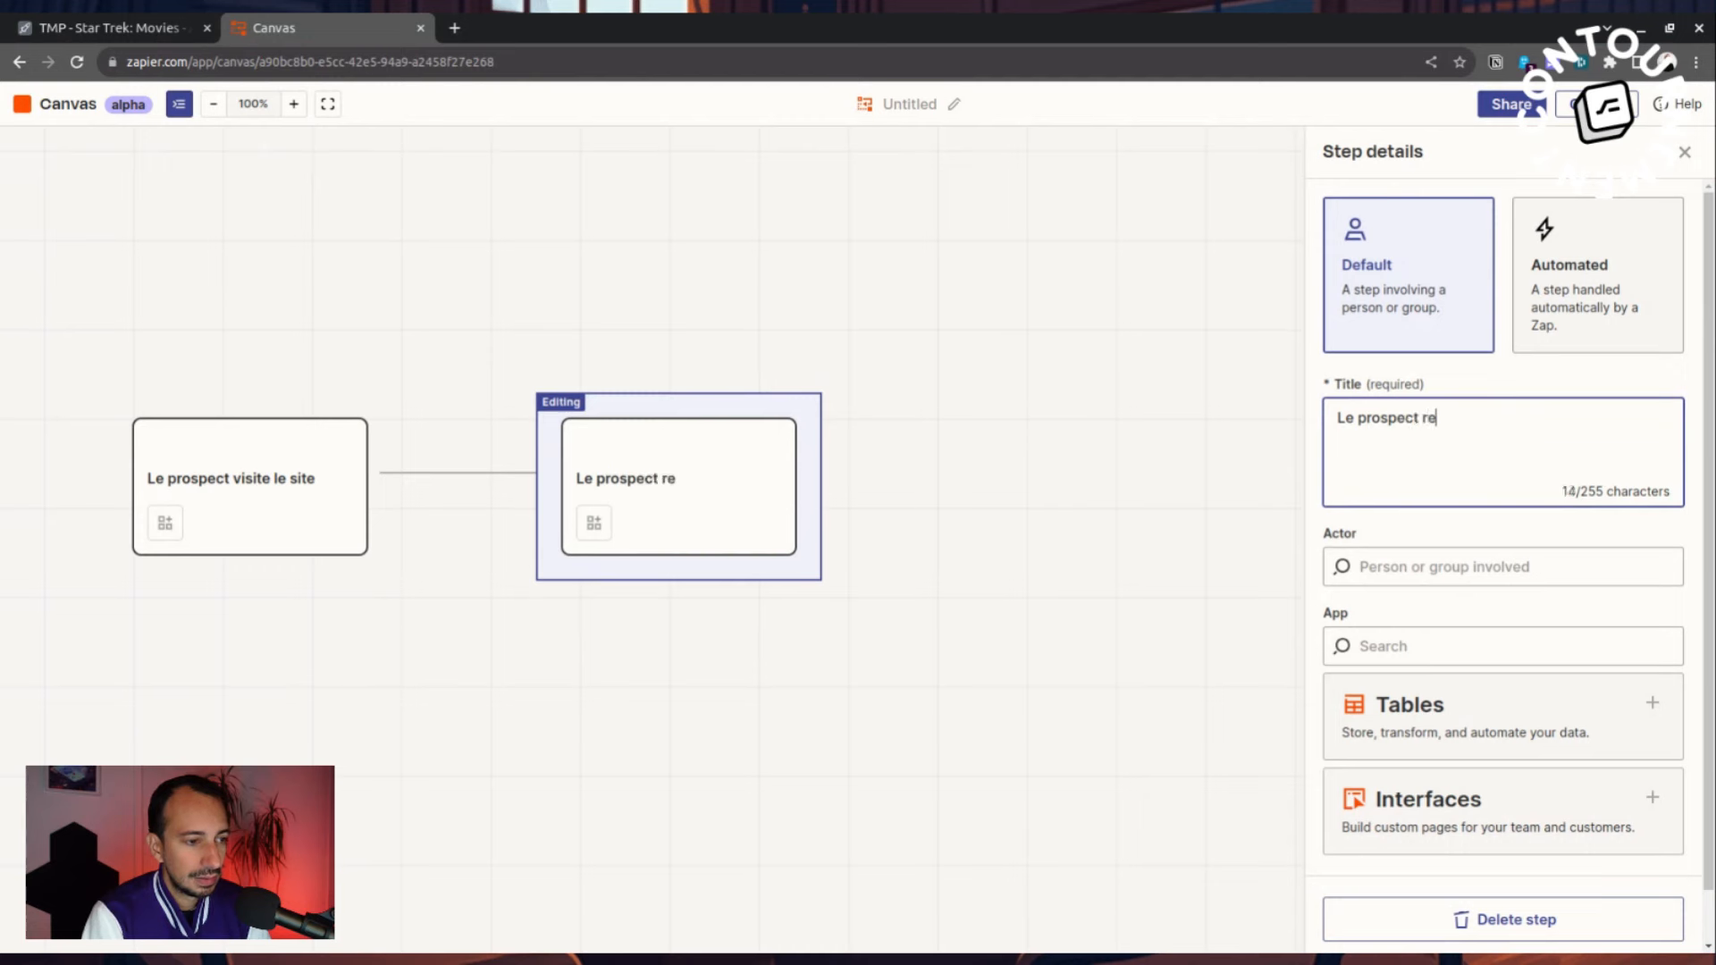
pyautogui.write('mplit u')
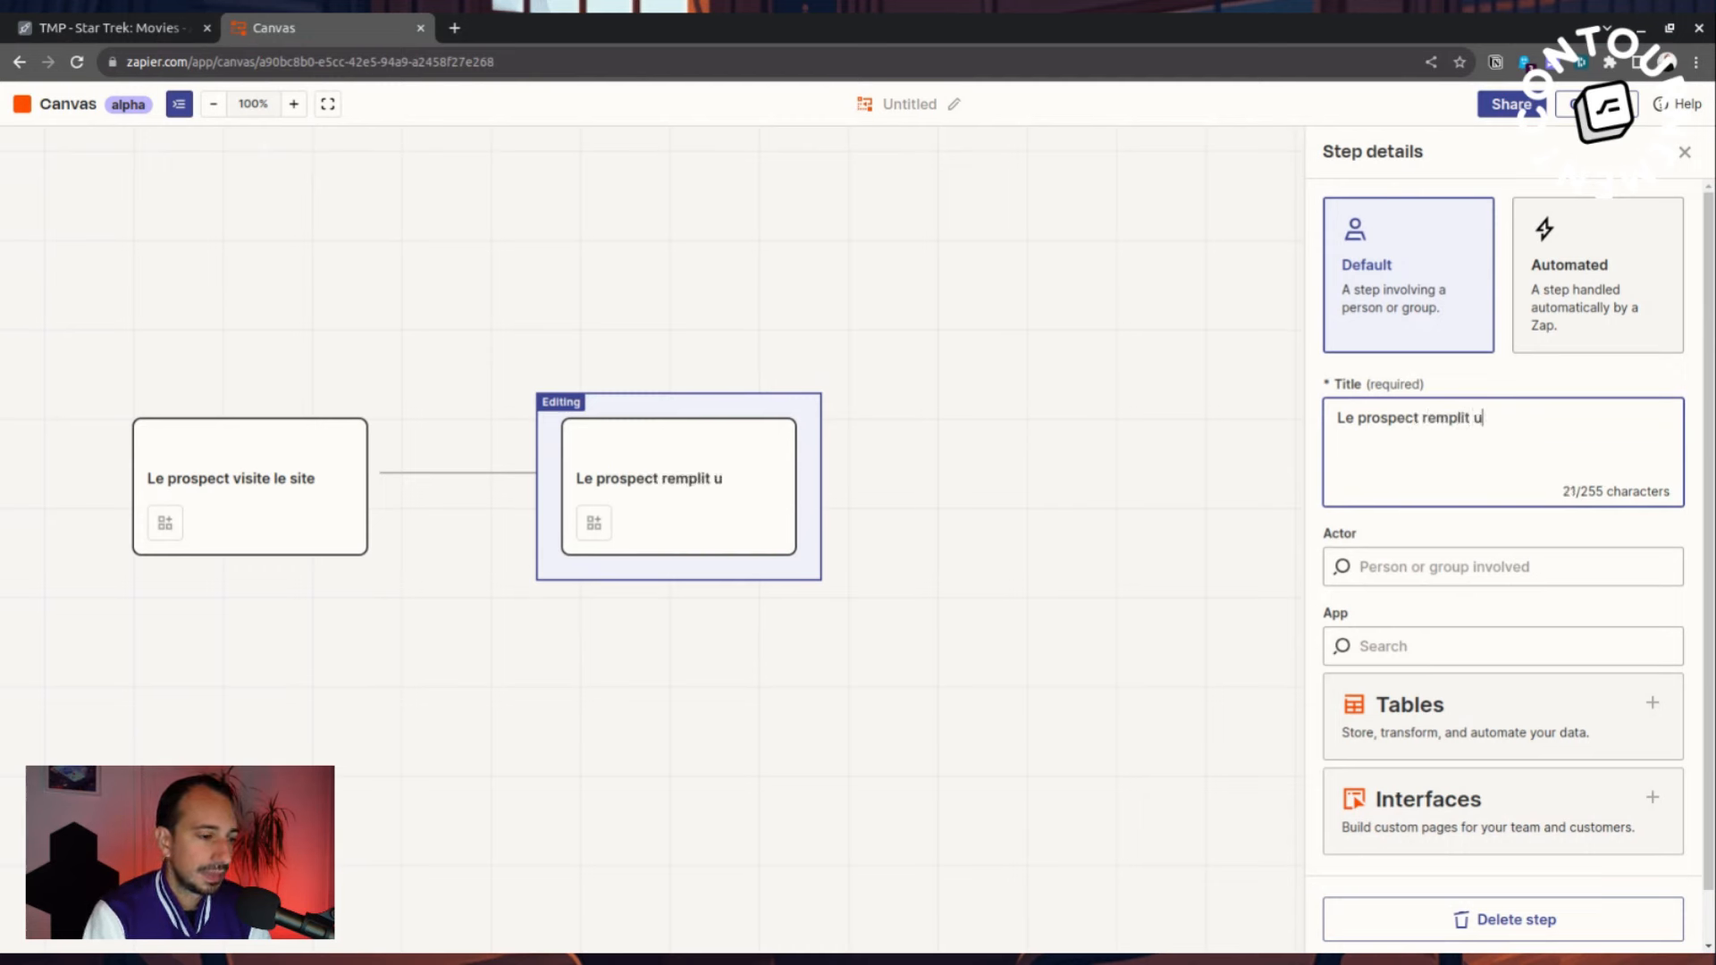
pyautogui.write('n formulaire')
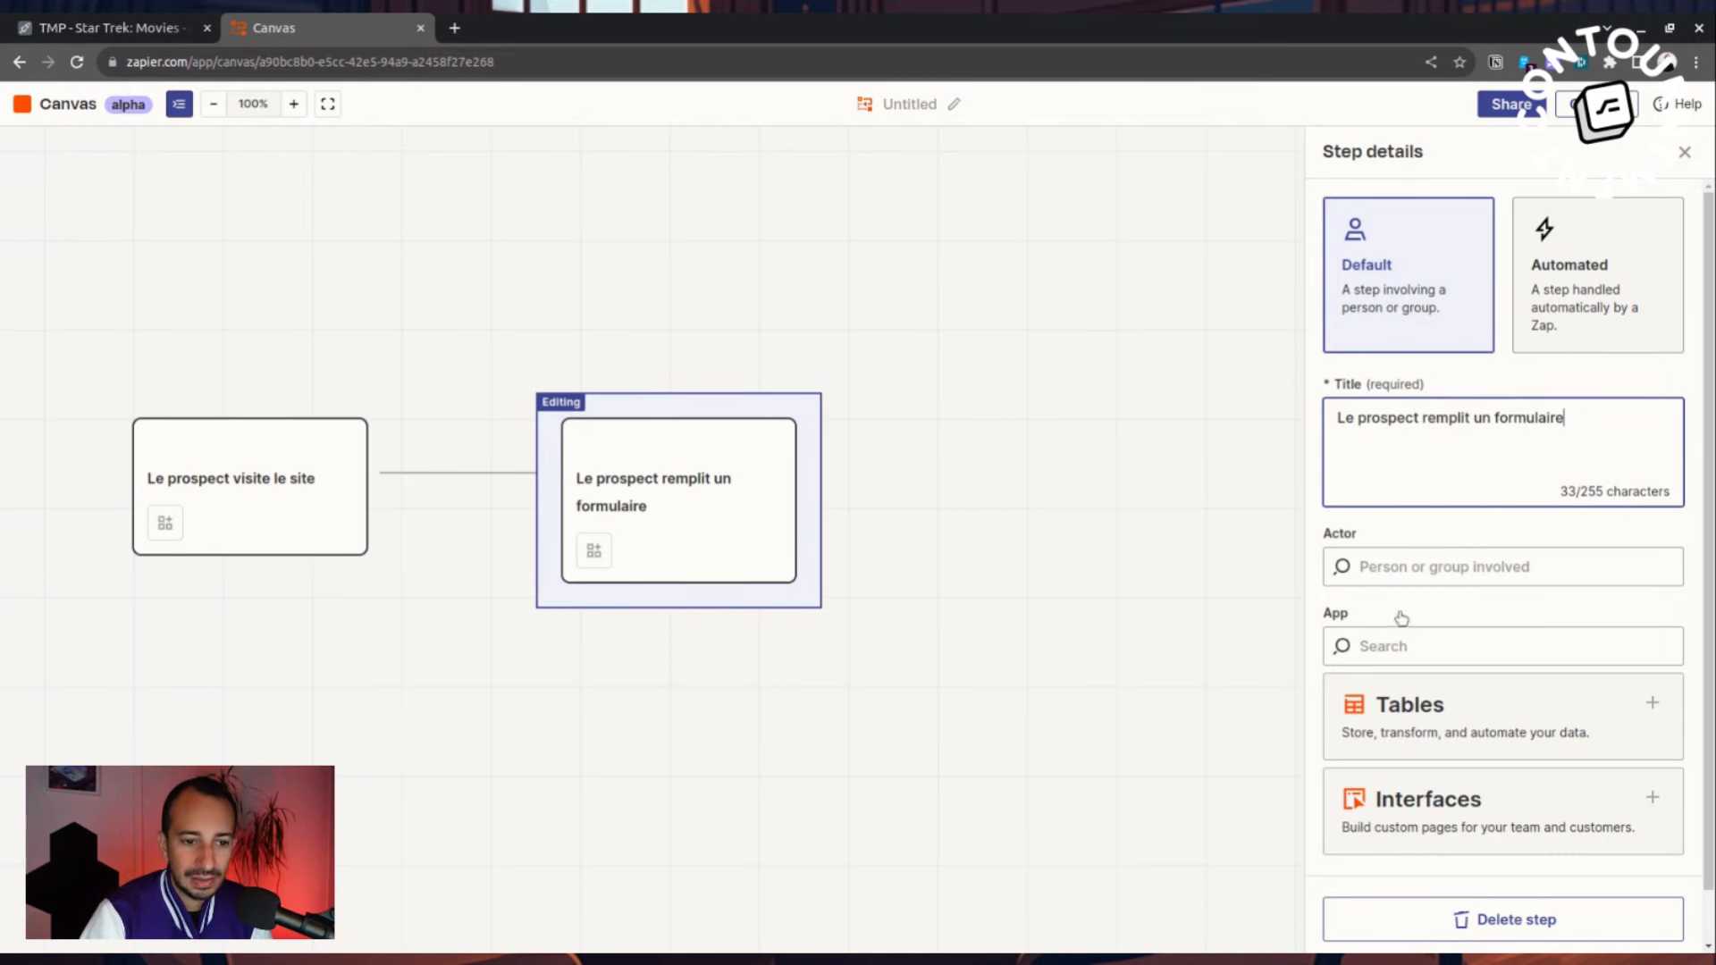
# - Assign Interfaces by Zapier as the app for the form-filling step
pyautogui.scroll(-1, 1403, 625)
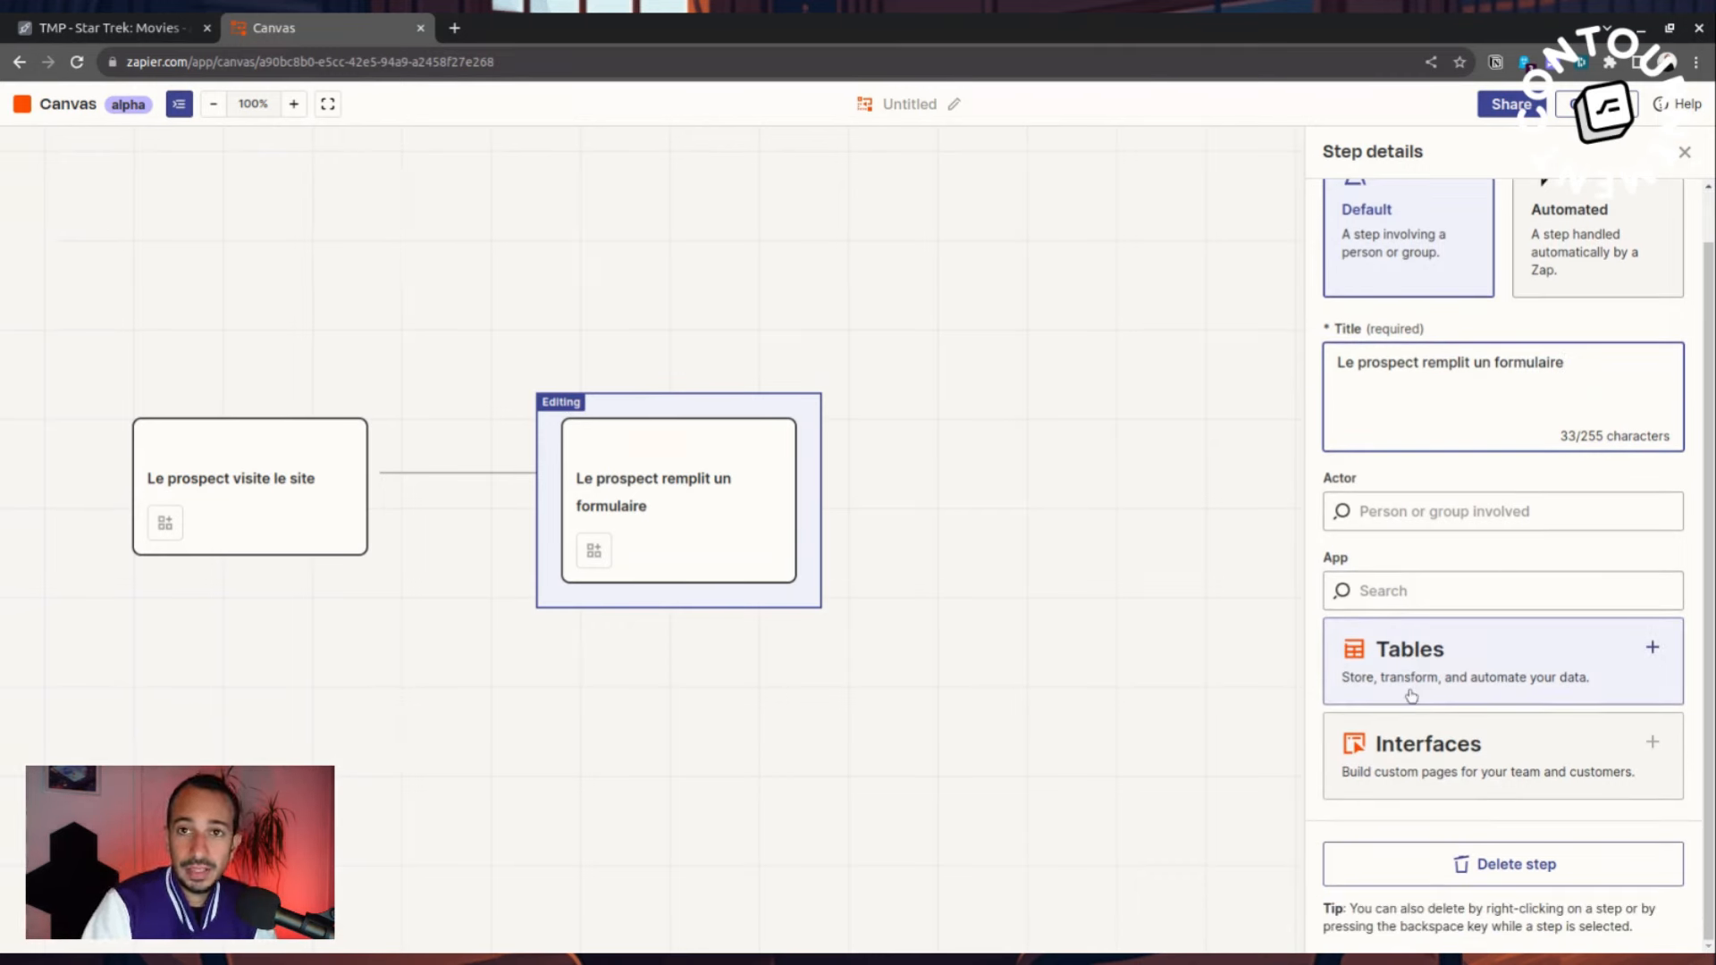
pyautogui.click(1368, 758)
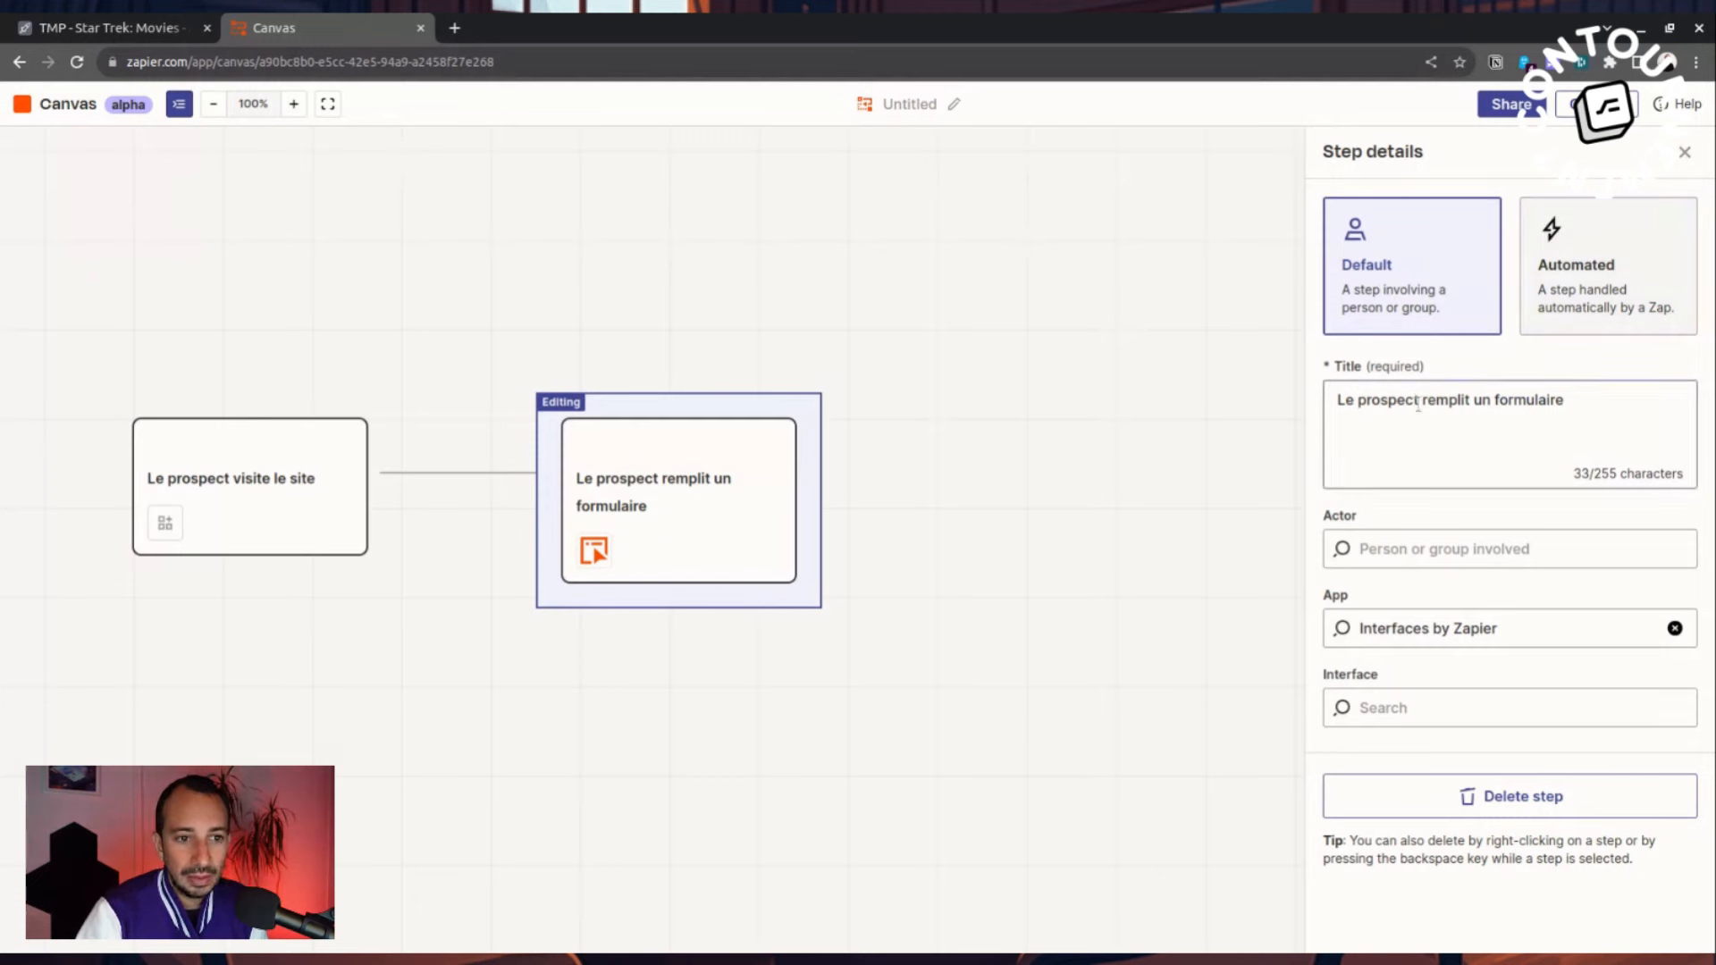
pyautogui.click(1454, 408)
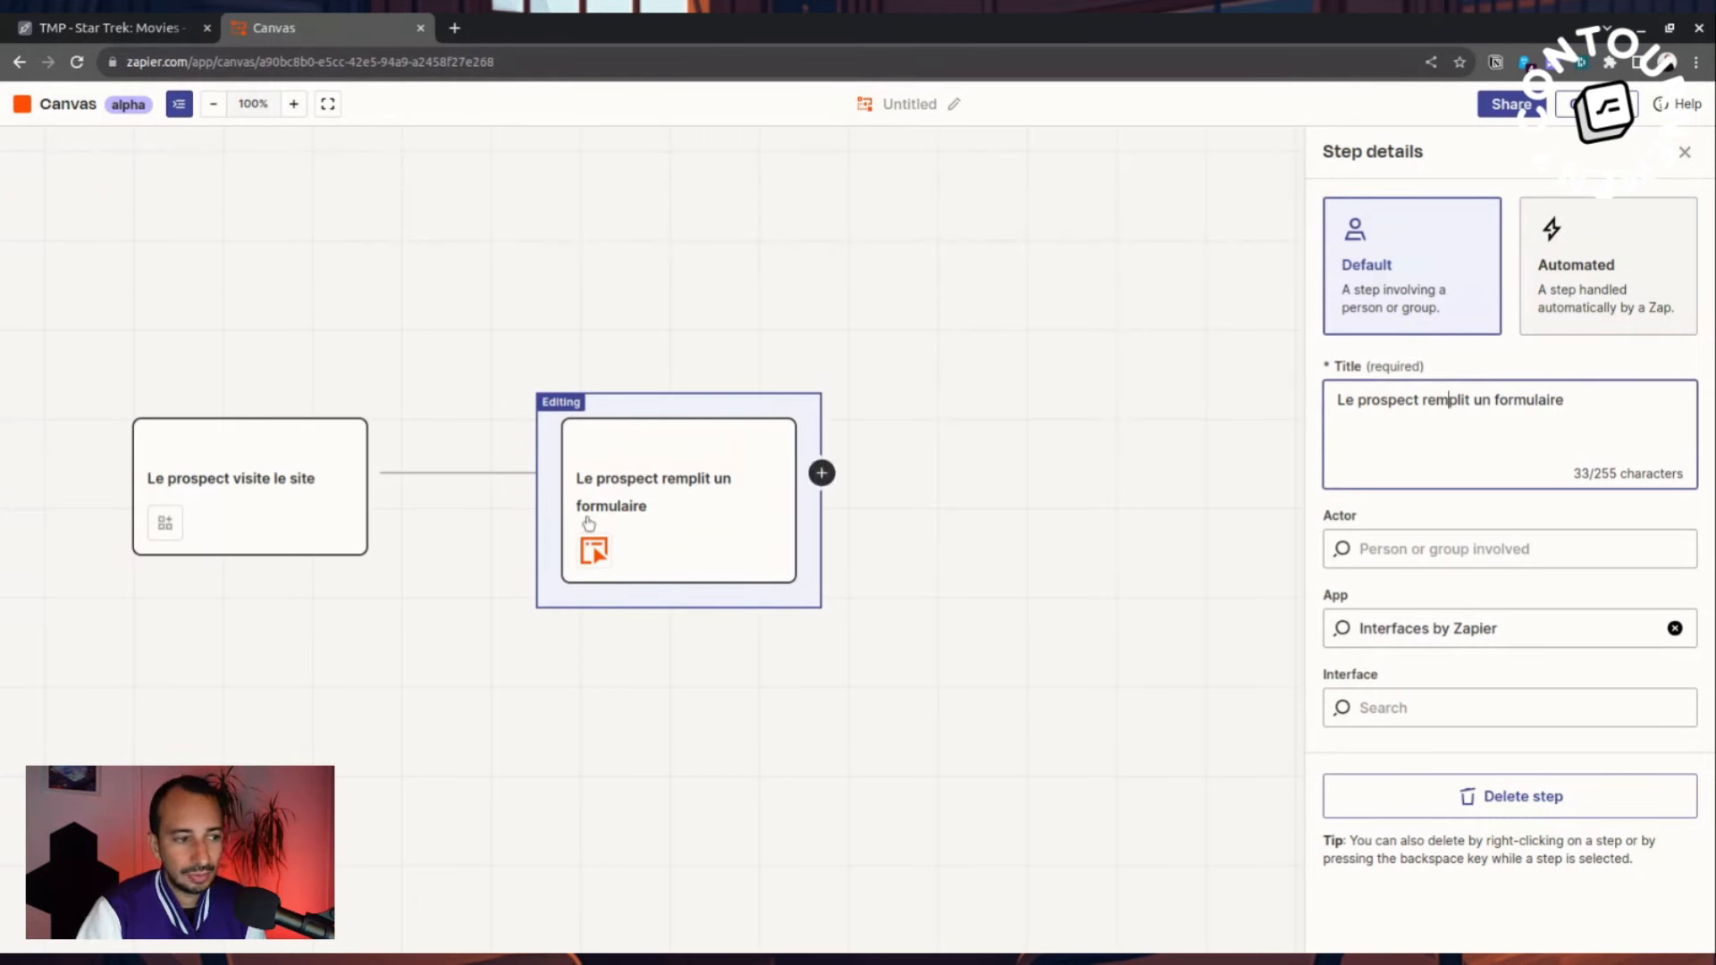
# - Enter the person's first name as the form-filling step's actor and leave the step details
pyautogui.click(1416, 549)
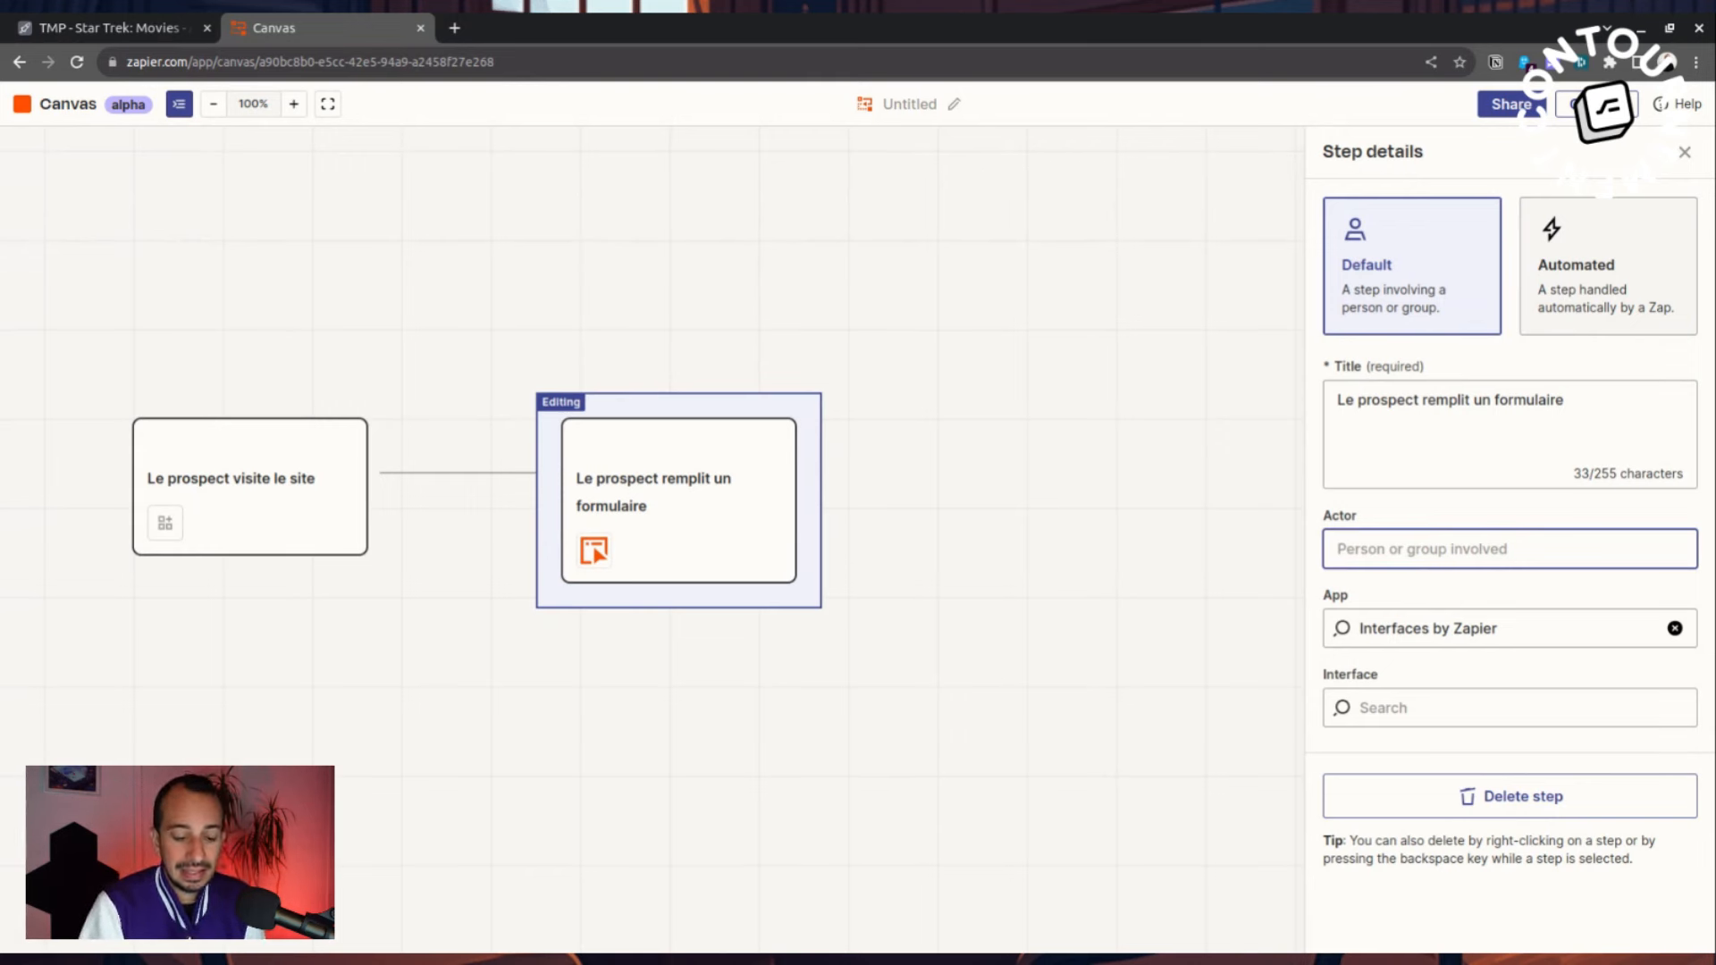
pyautogui.write('al')
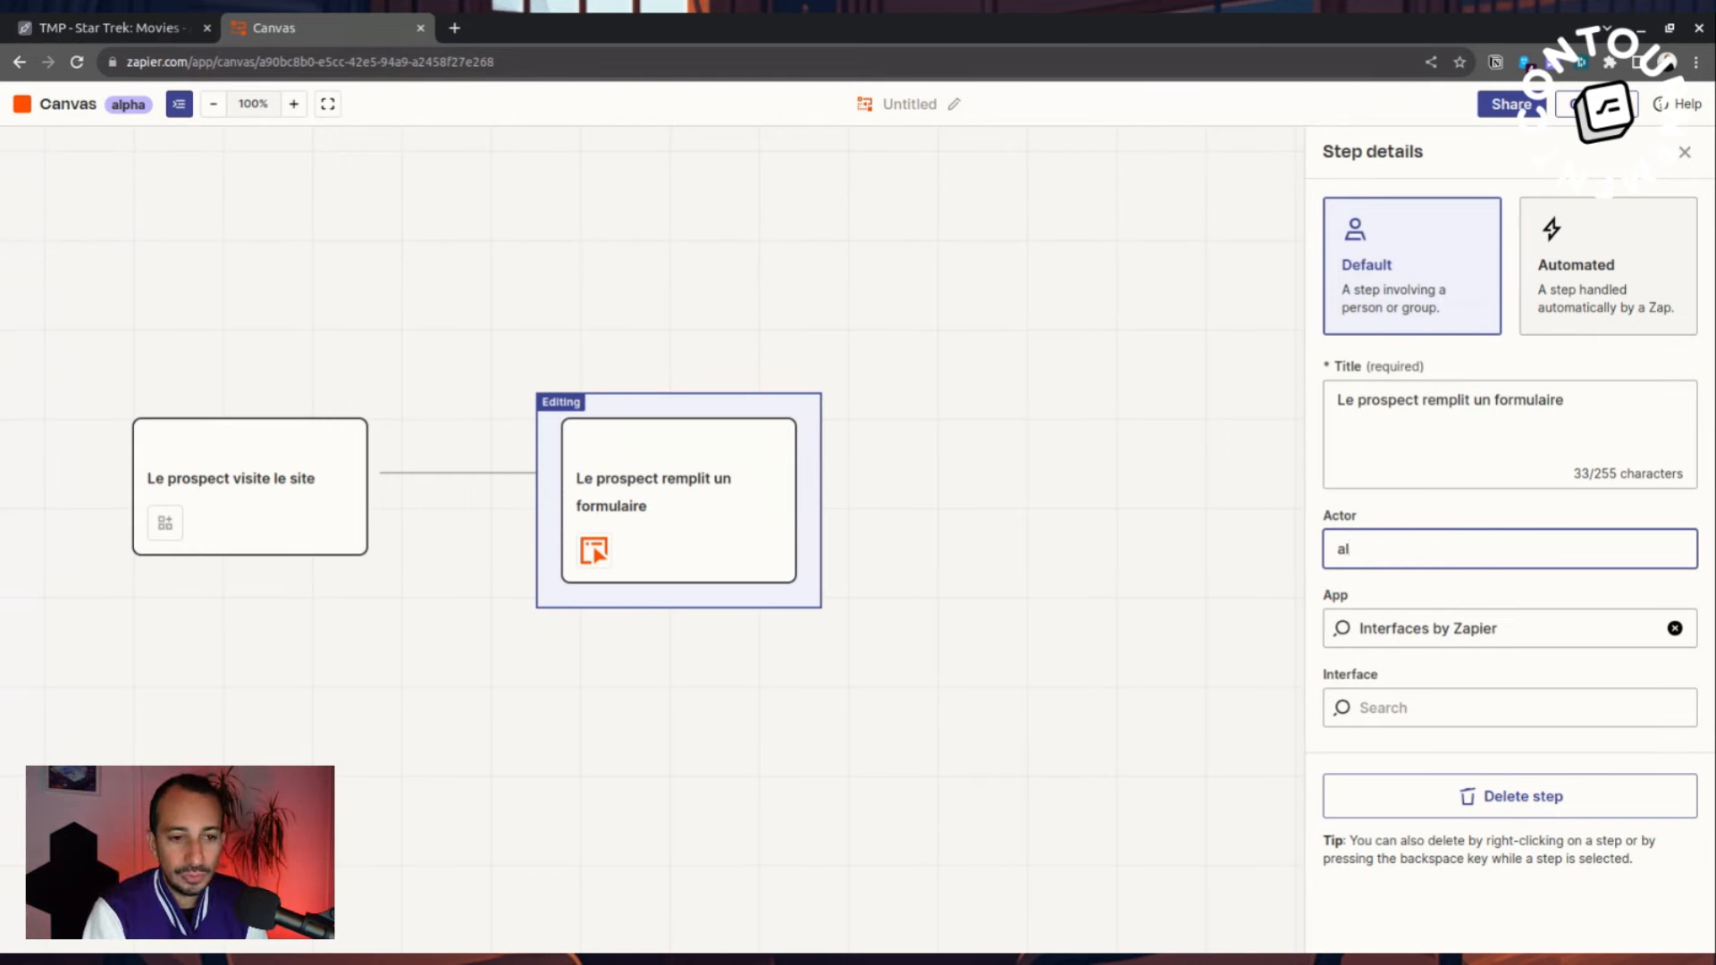
pyautogui.press('BackSpace')
pyautogui.press('BackSpace')
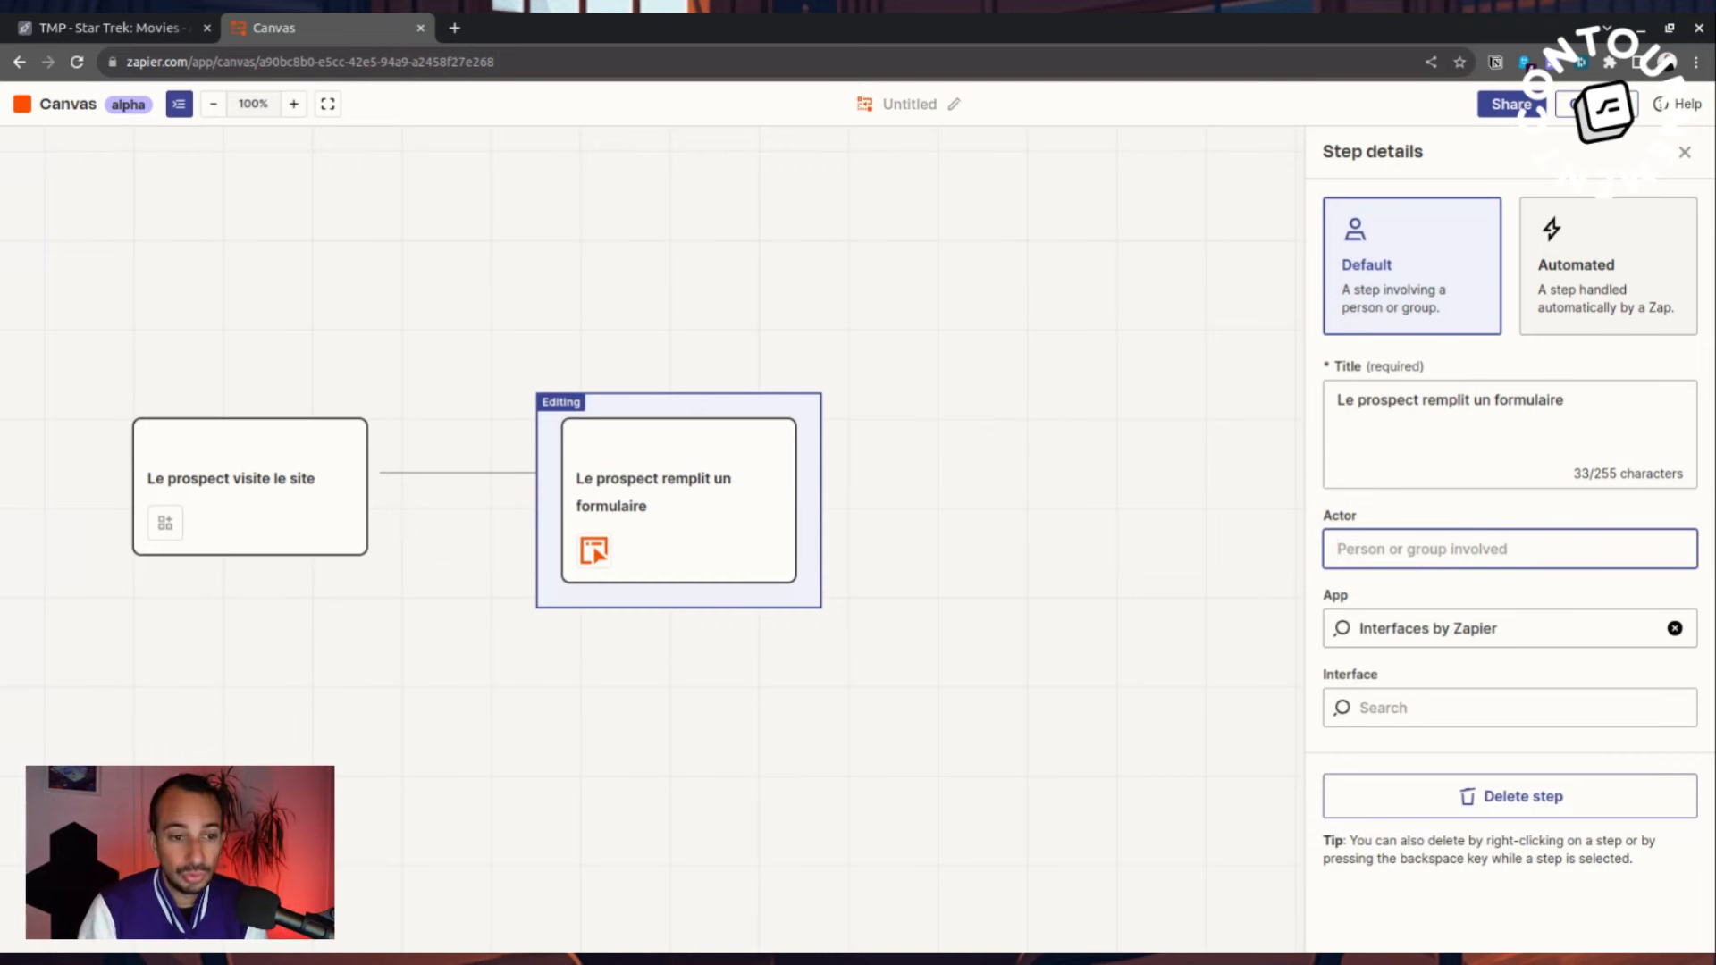
pyautogui.write('Alex')
pyautogui.press('Return')
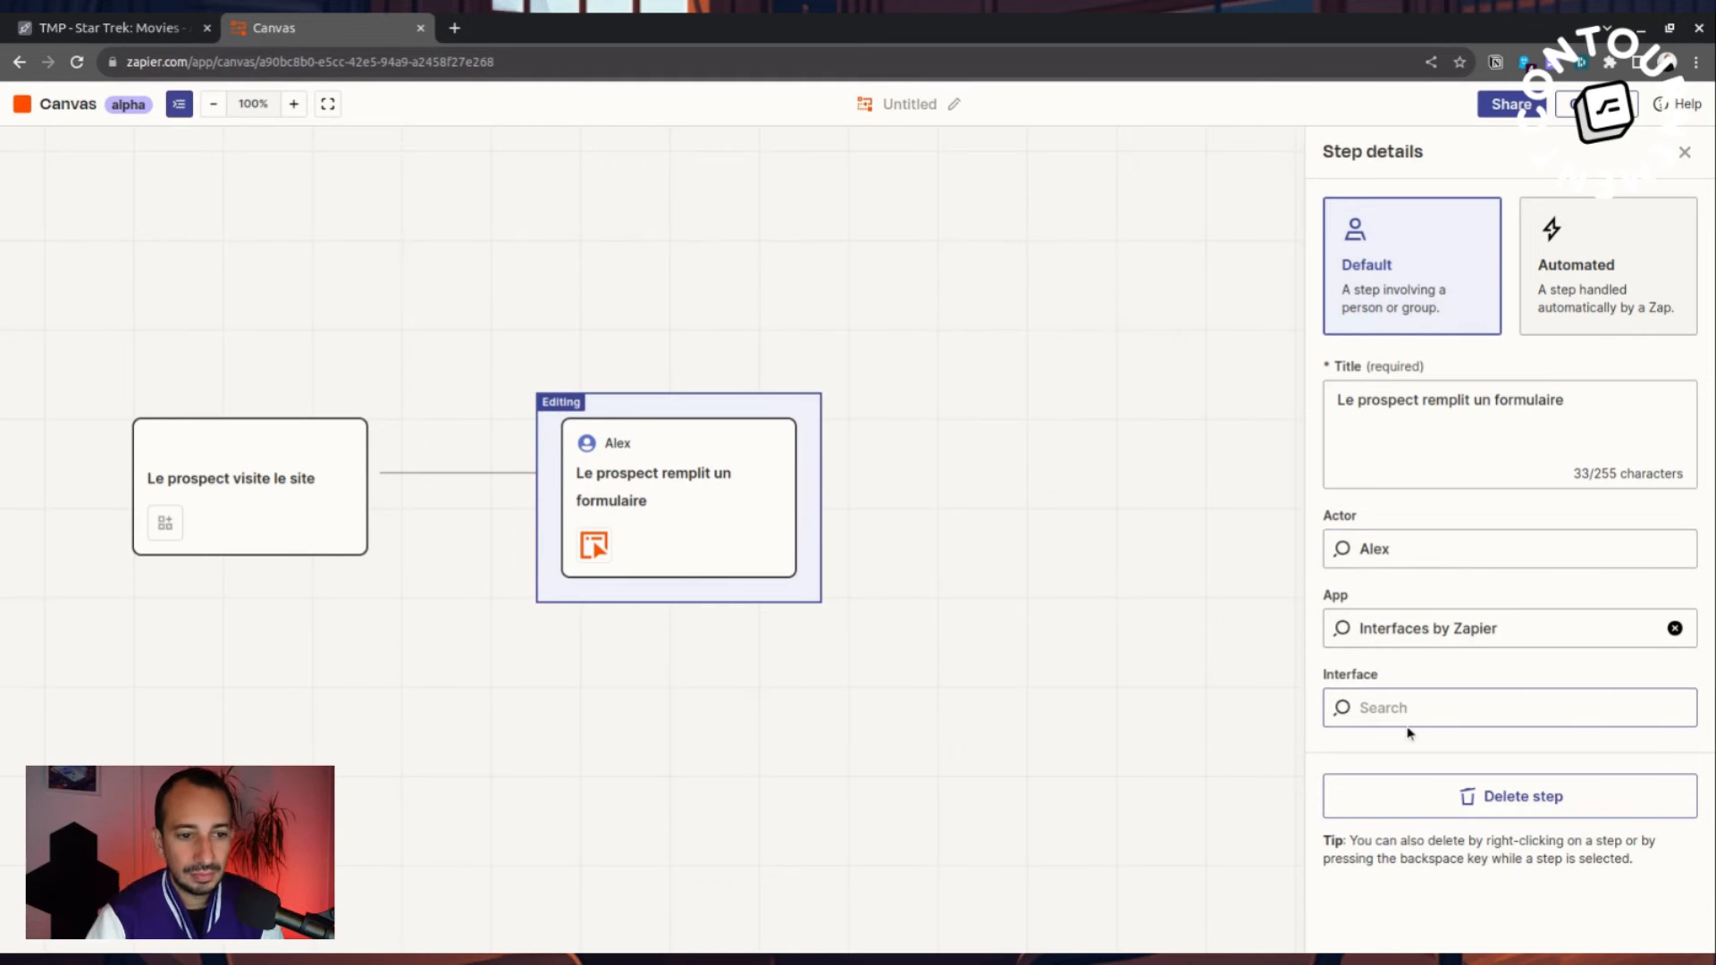
pyautogui.click(929, 581)
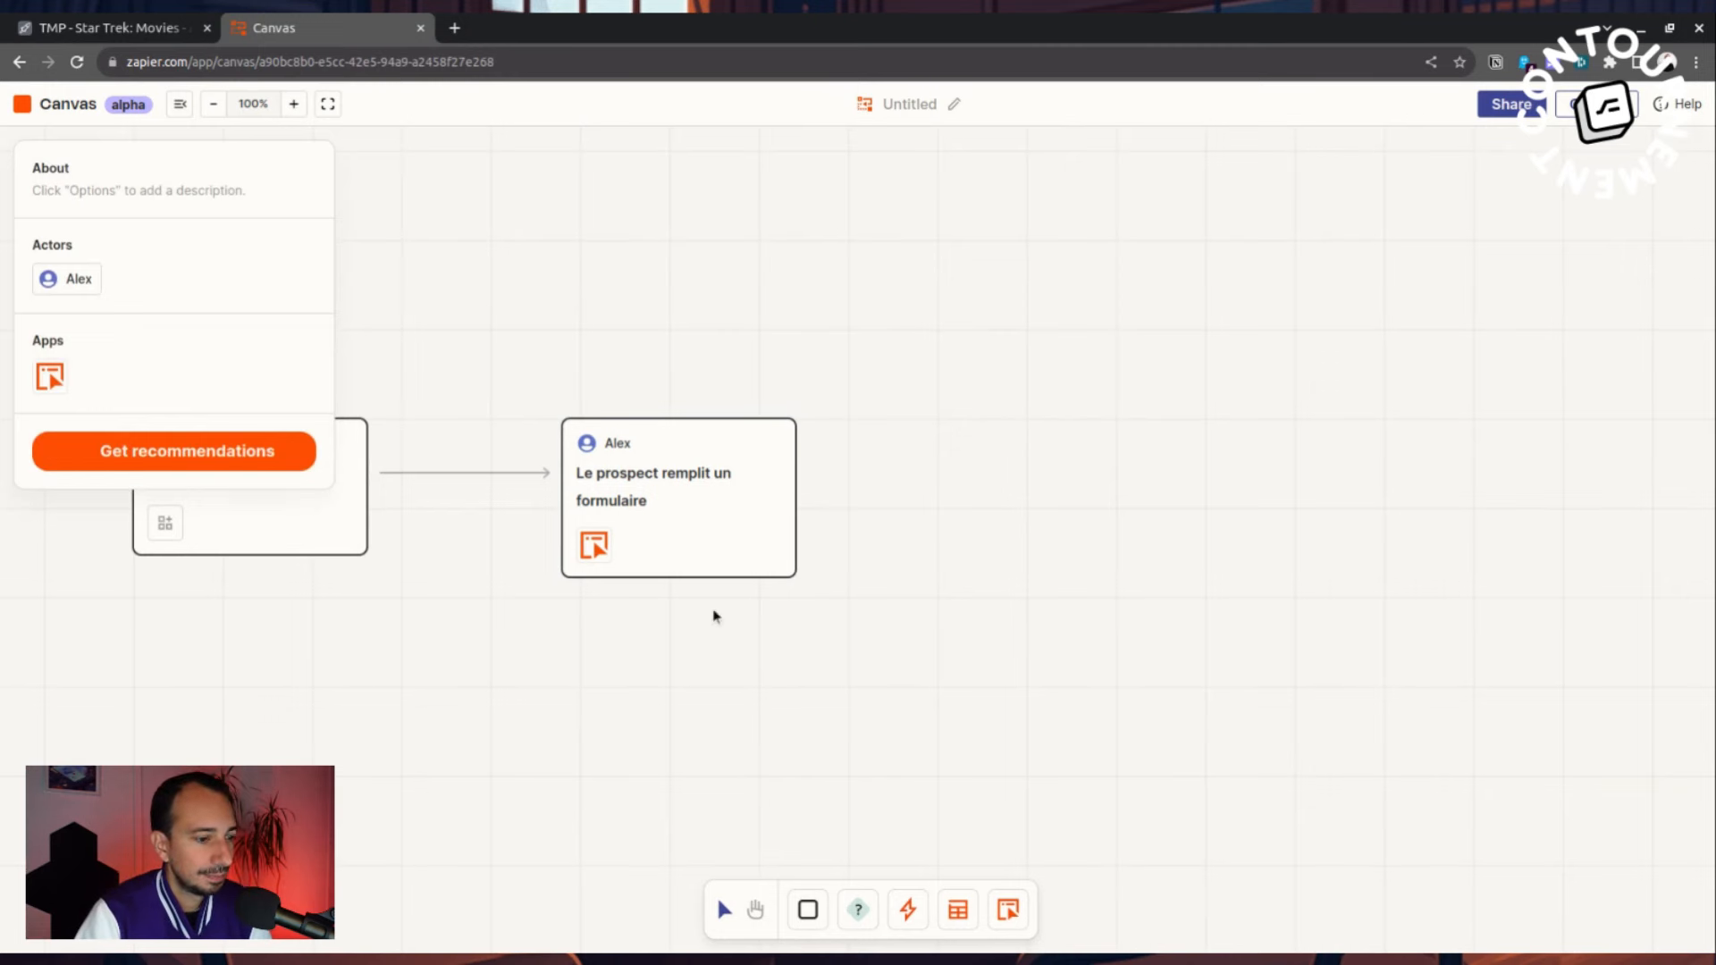
# - Add a connected step after the form-filling step, titled "Les infos viennent dans la base de données", with Tables by Zapier as its app
pyautogui.moveTo(815, 924); pyautogui.dragTo(1107, 482)
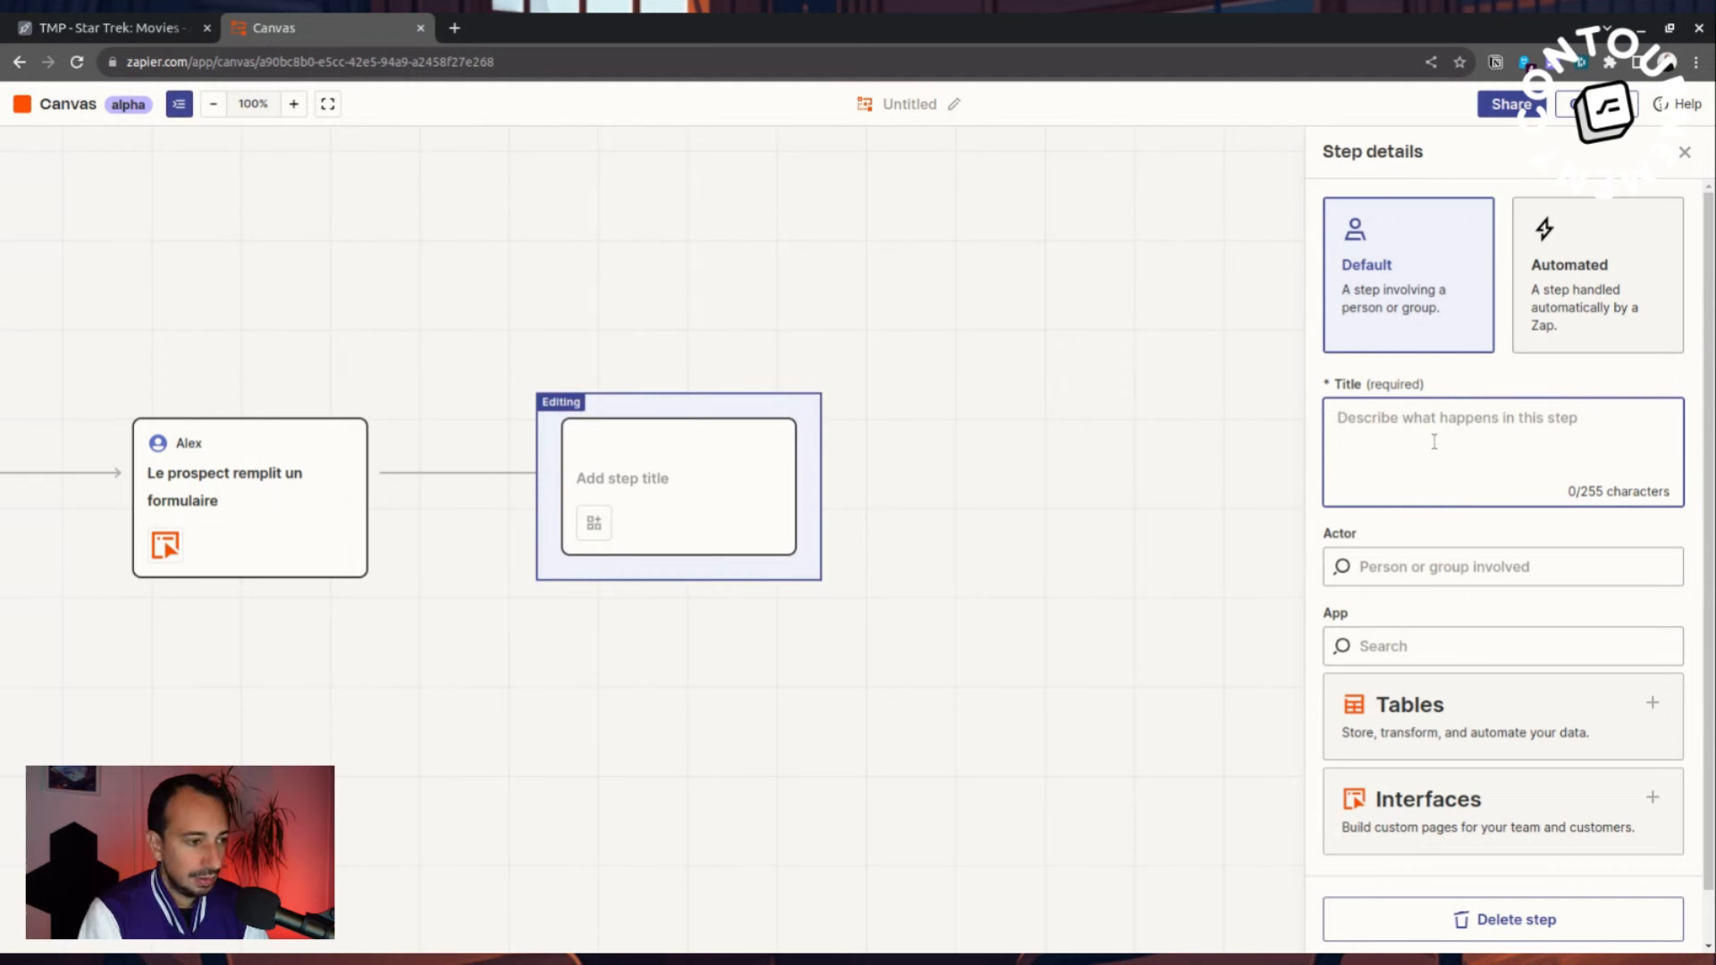
pyautogui.write('Les infos vienn')
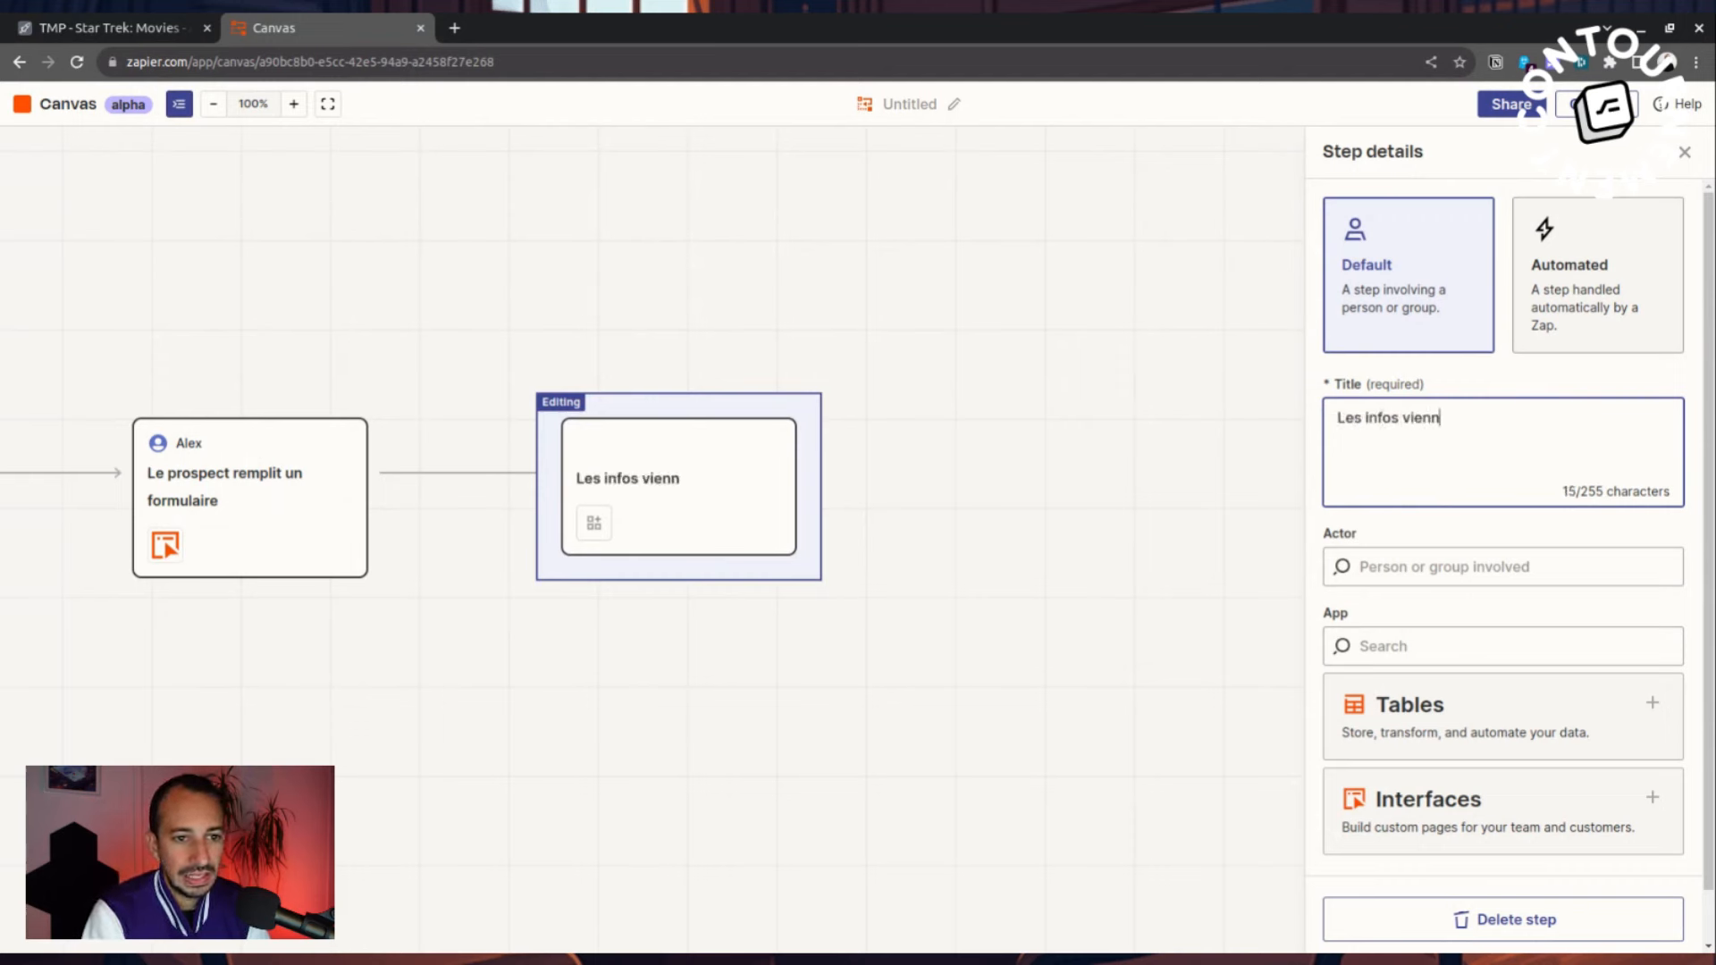
pyautogui.write('ent dans la base de ')
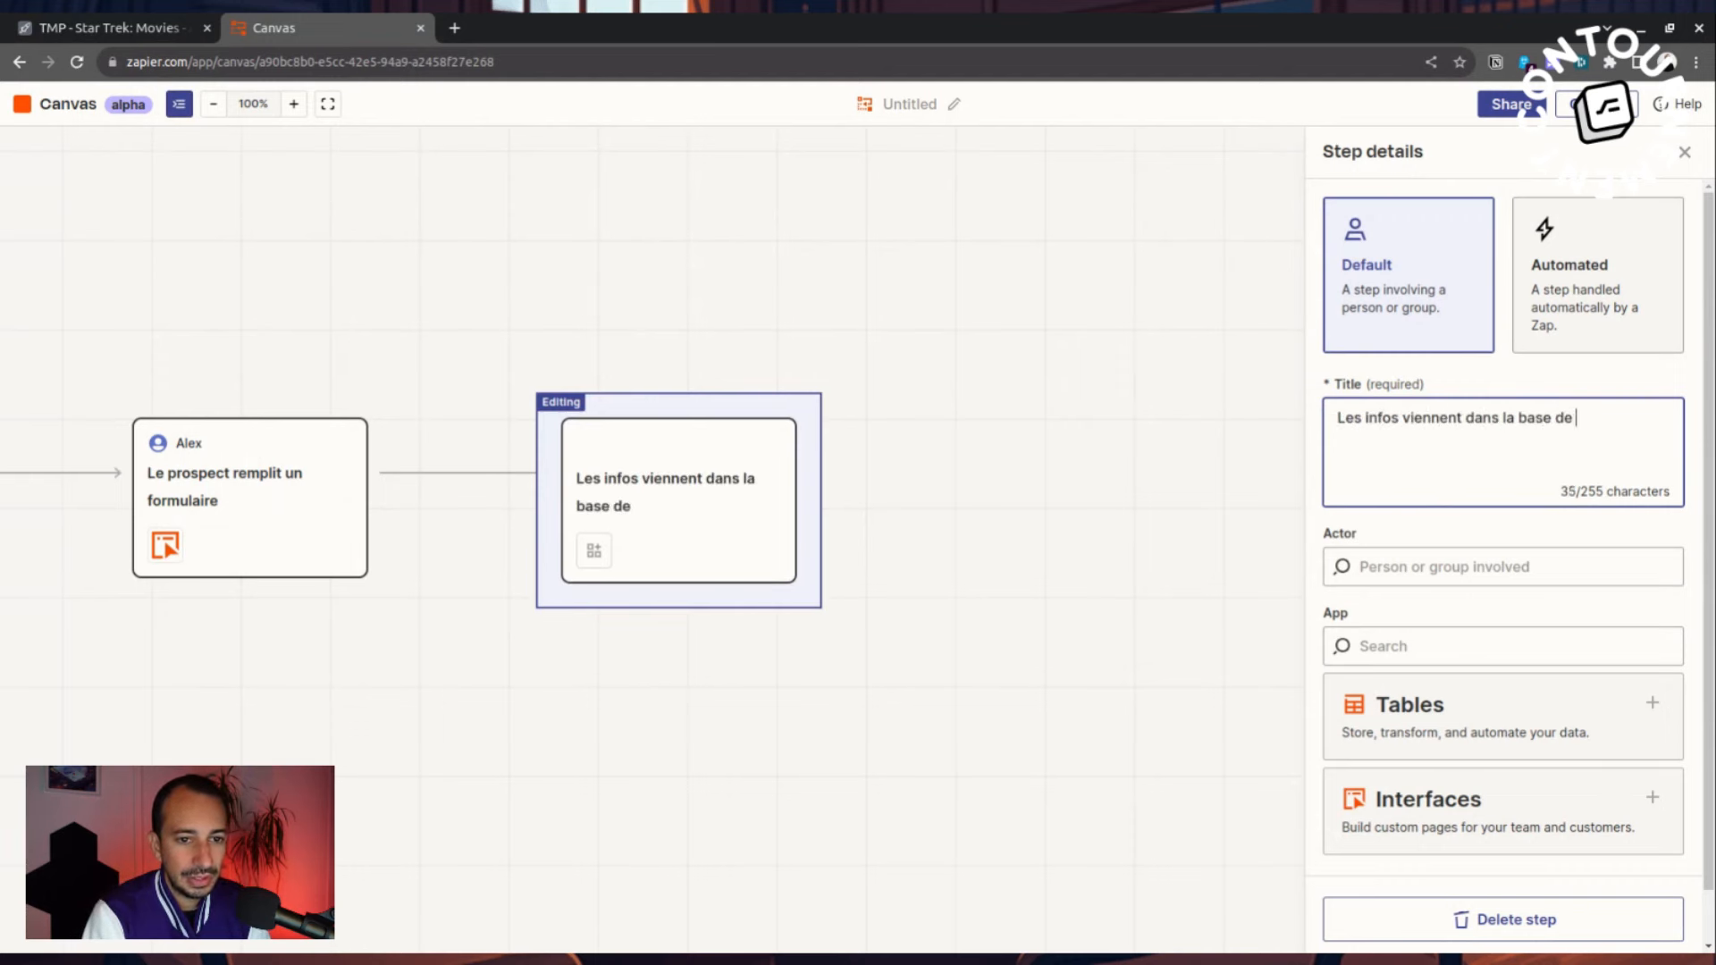
pyautogui.write('données')
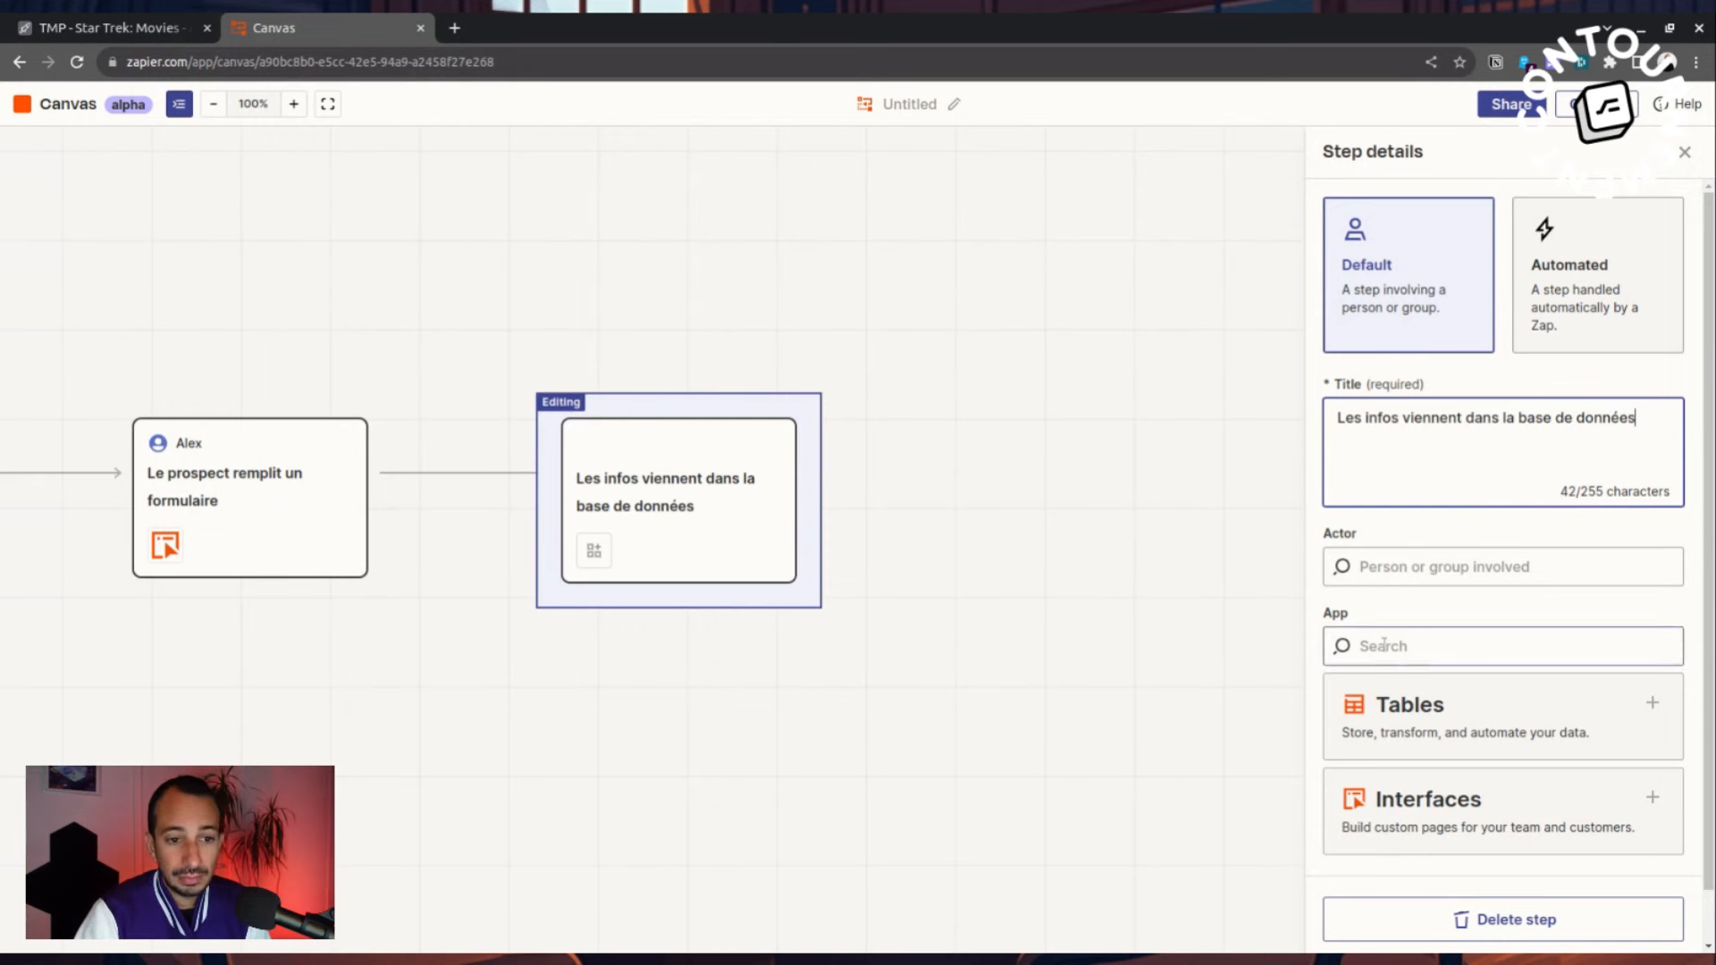
pyautogui.scroll(-1, 1376, 621)
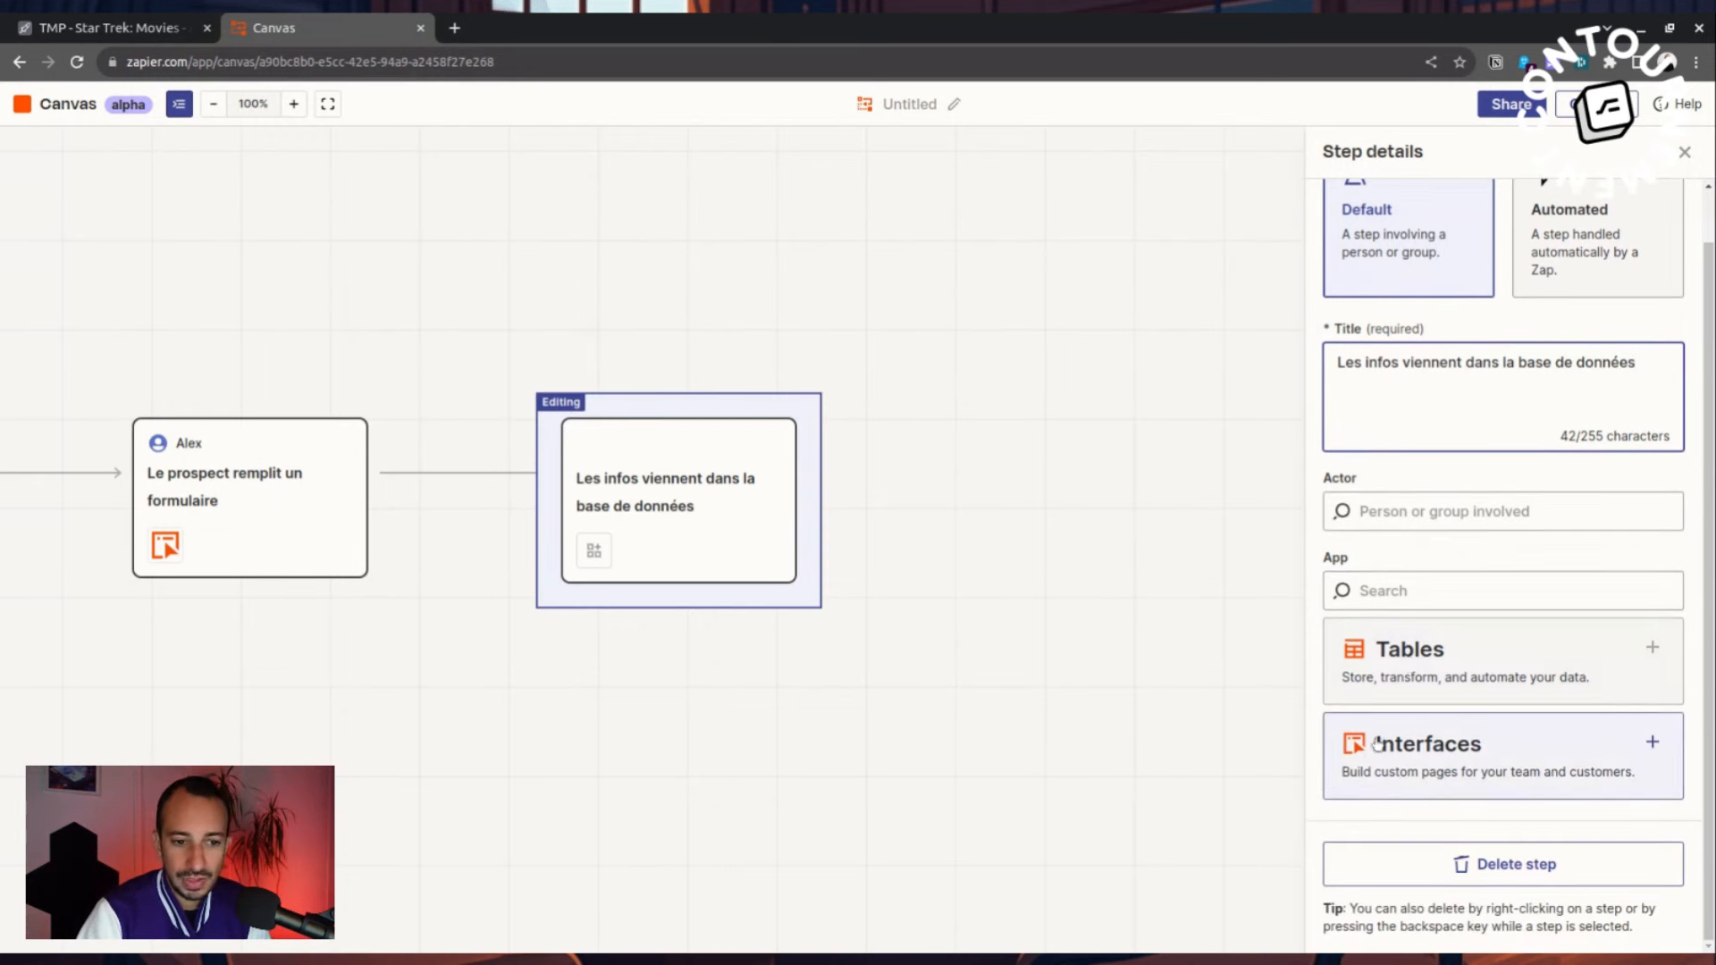
pyautogui.click(1430, 675)
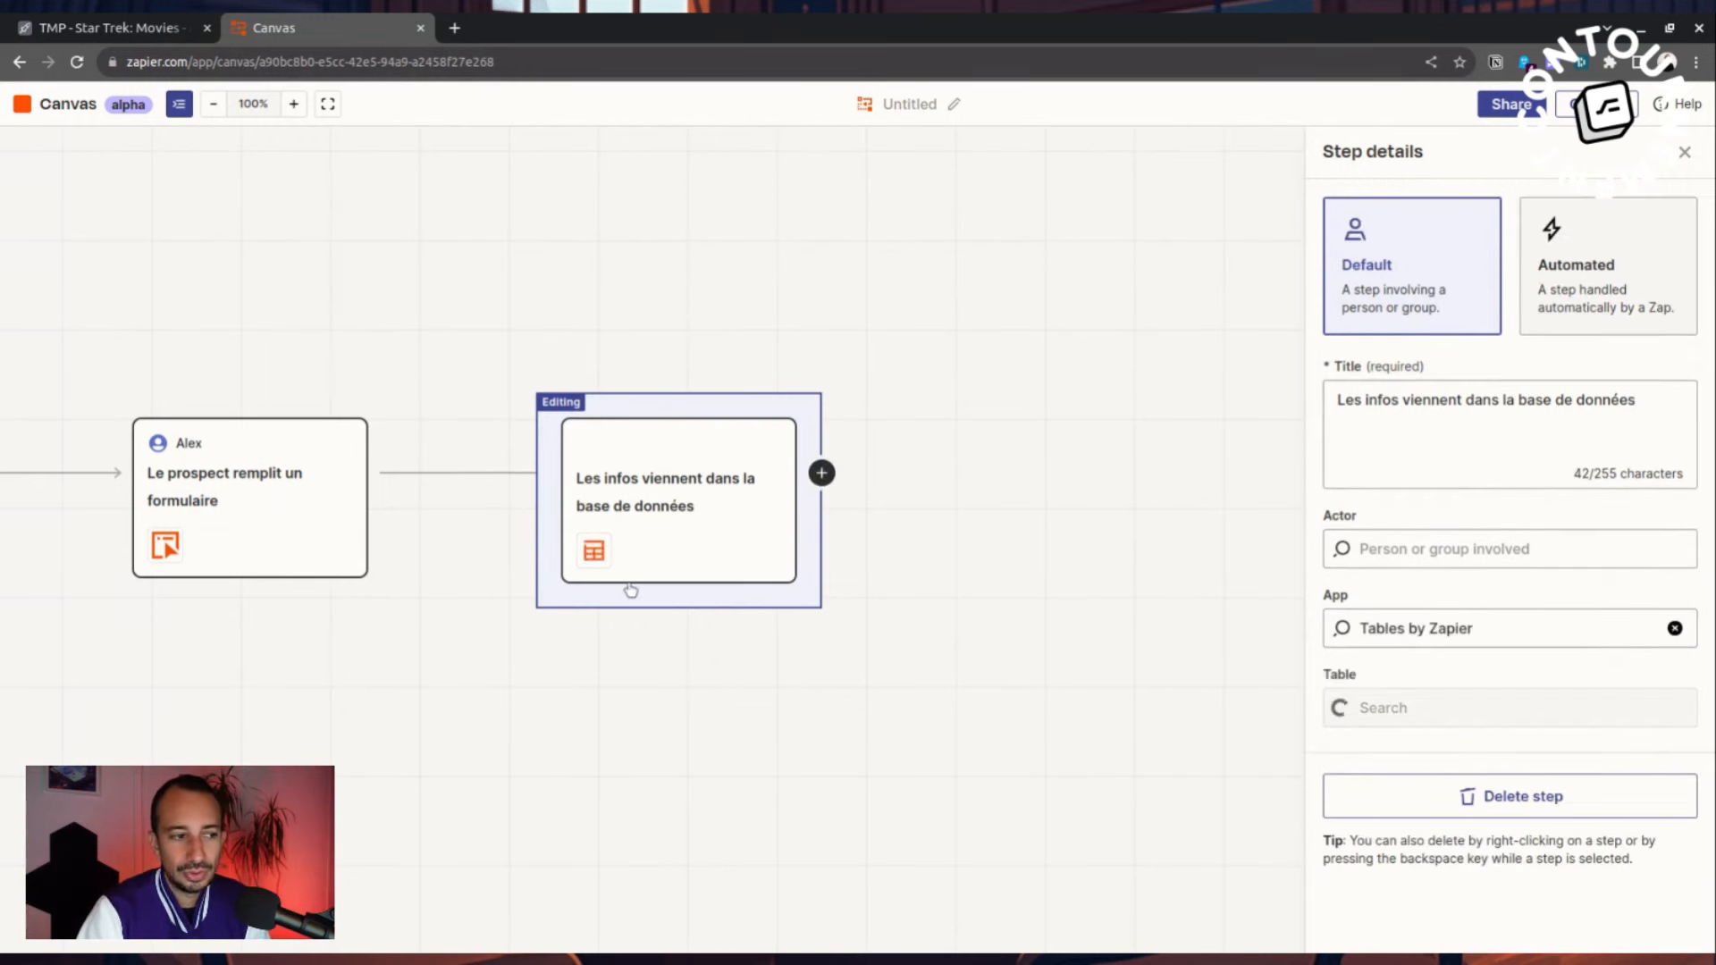
# - Split the path after the database step and describe its decision as "Si le prospect est riche"
pyautogui.click(822, 473)
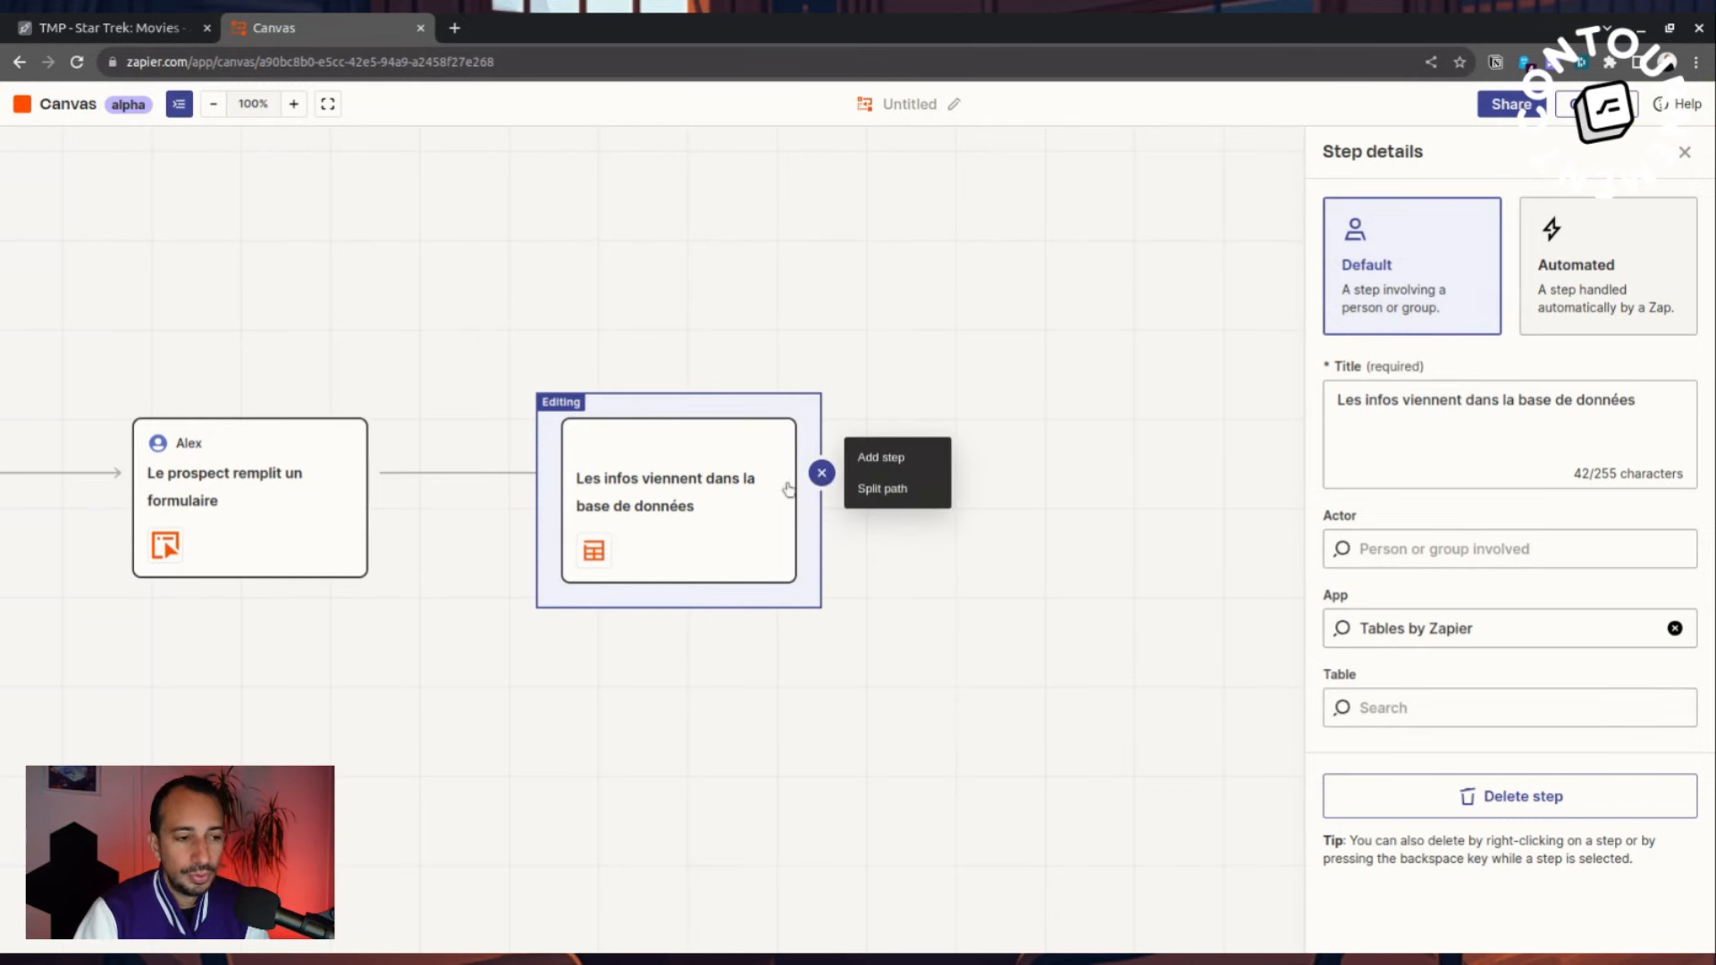
pyautogui.click(892, 489)
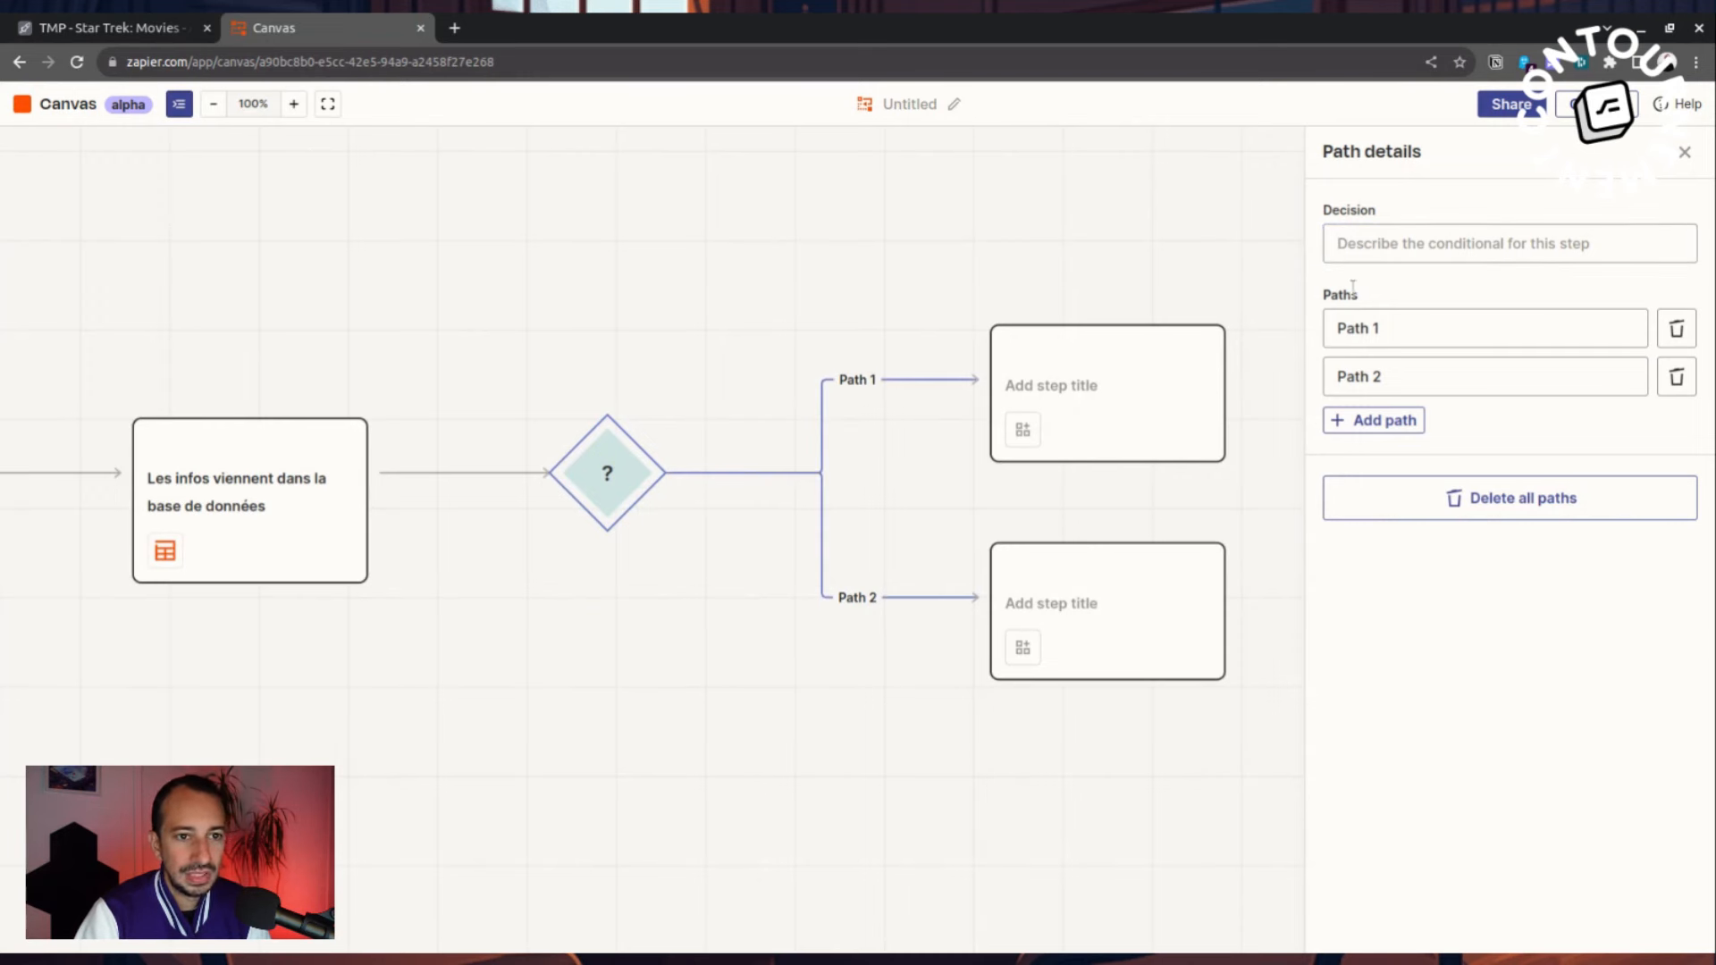
pyautogui.click(1493, 241)
pyautogui.write('Si le ')
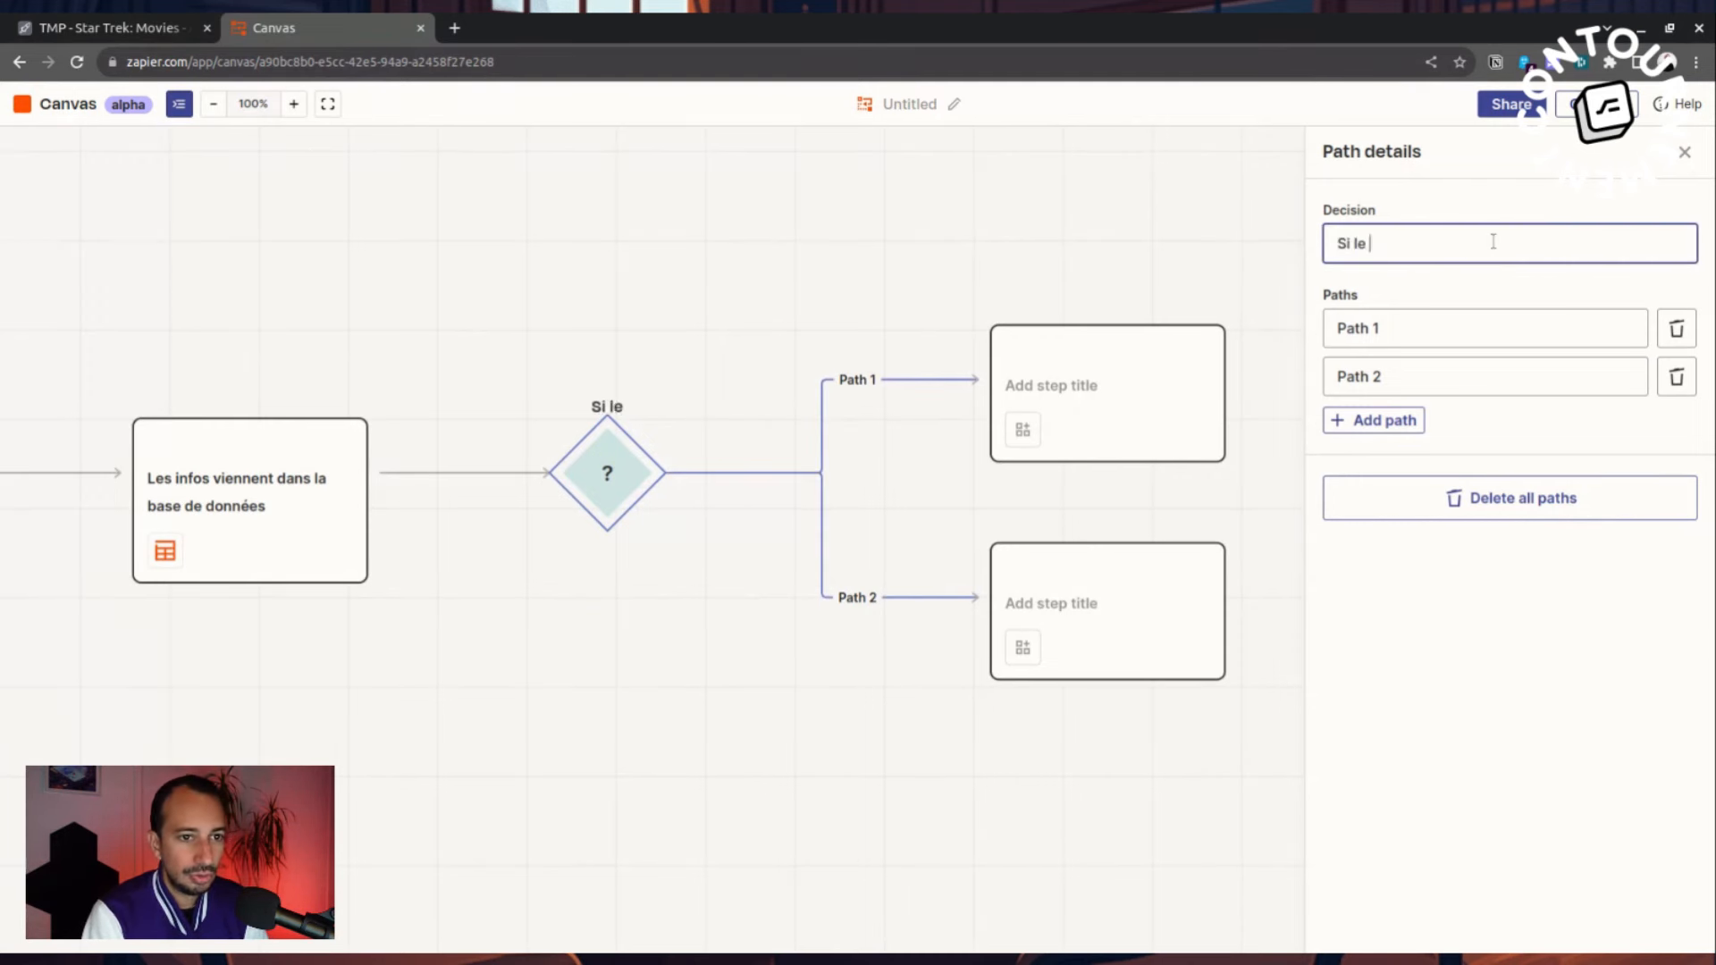
pyautogui.write('prospect ')
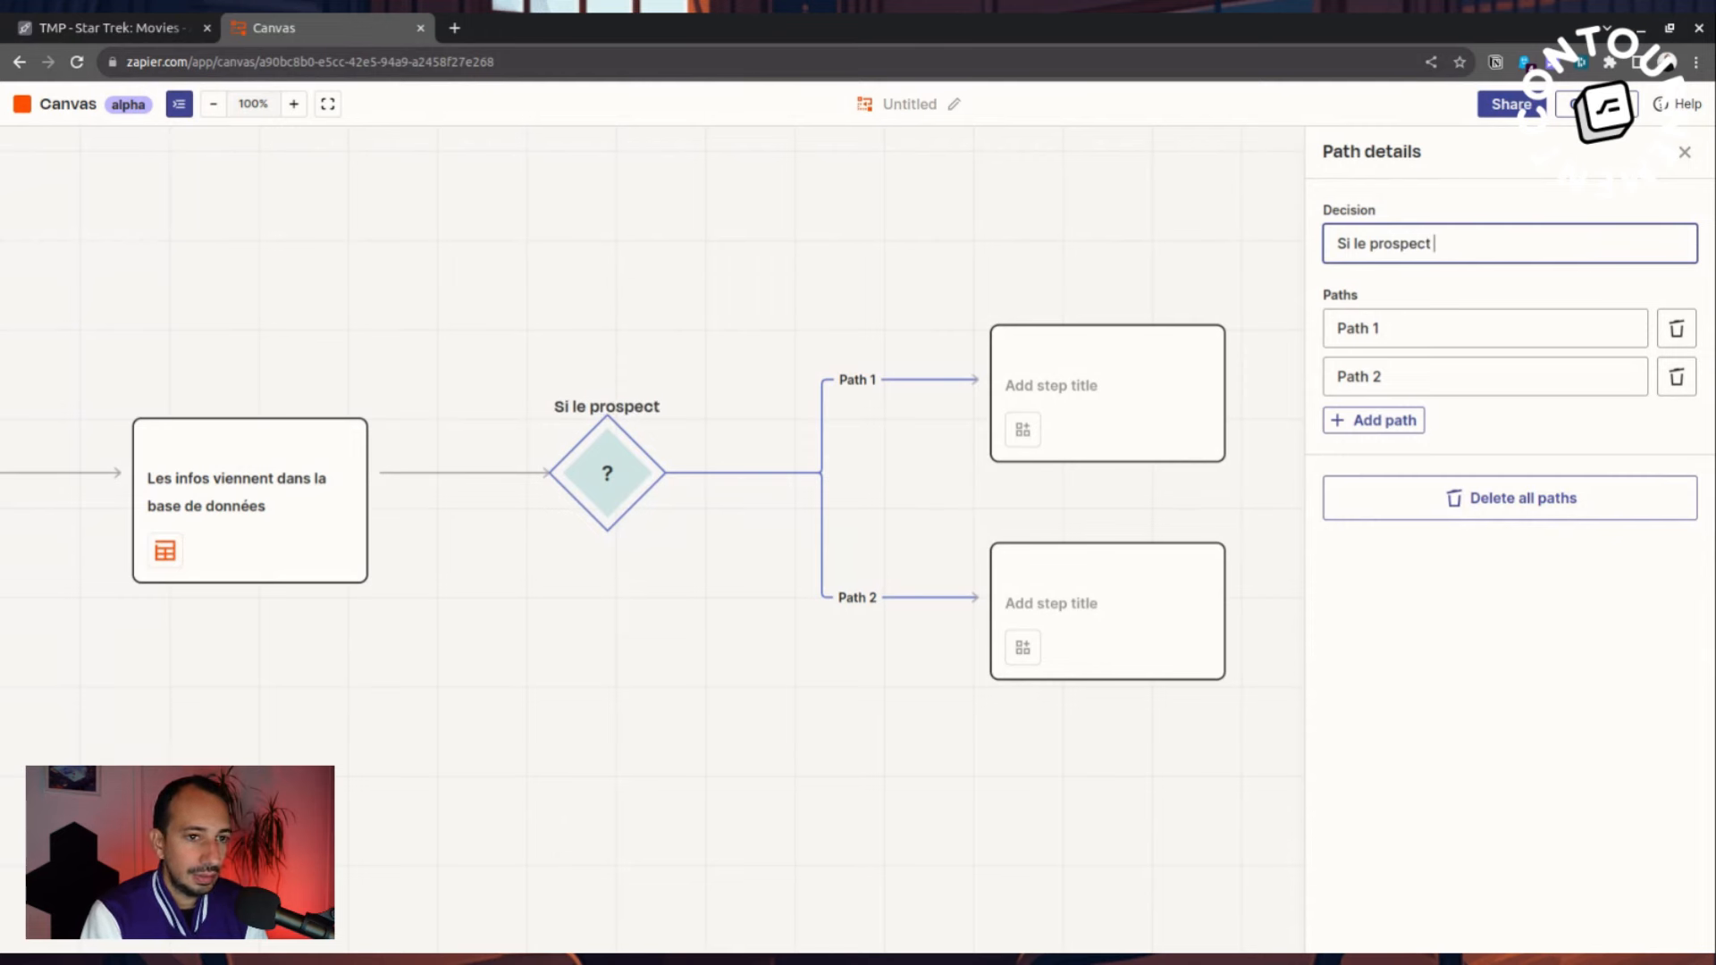
pyautogui.write('est riche')
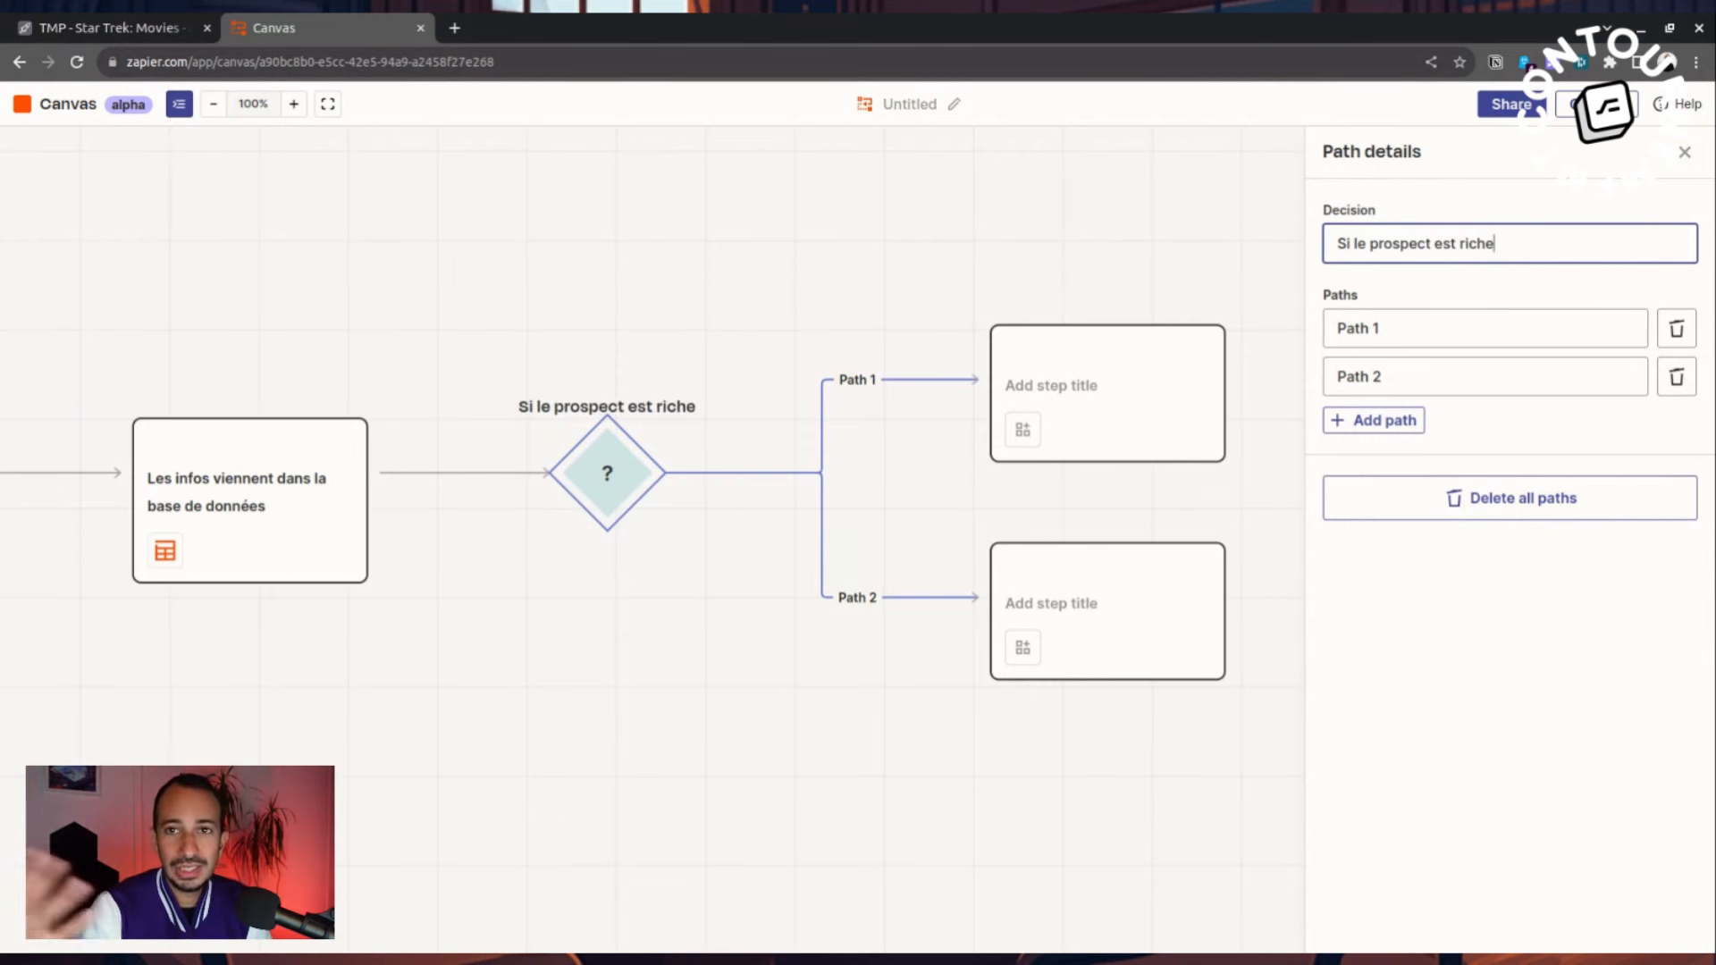
# - Title the Path 1 step "Il faut le rappeler immédiateur" and enter the responsible person's first name as its actor
pyautogui.click(1071, 387)
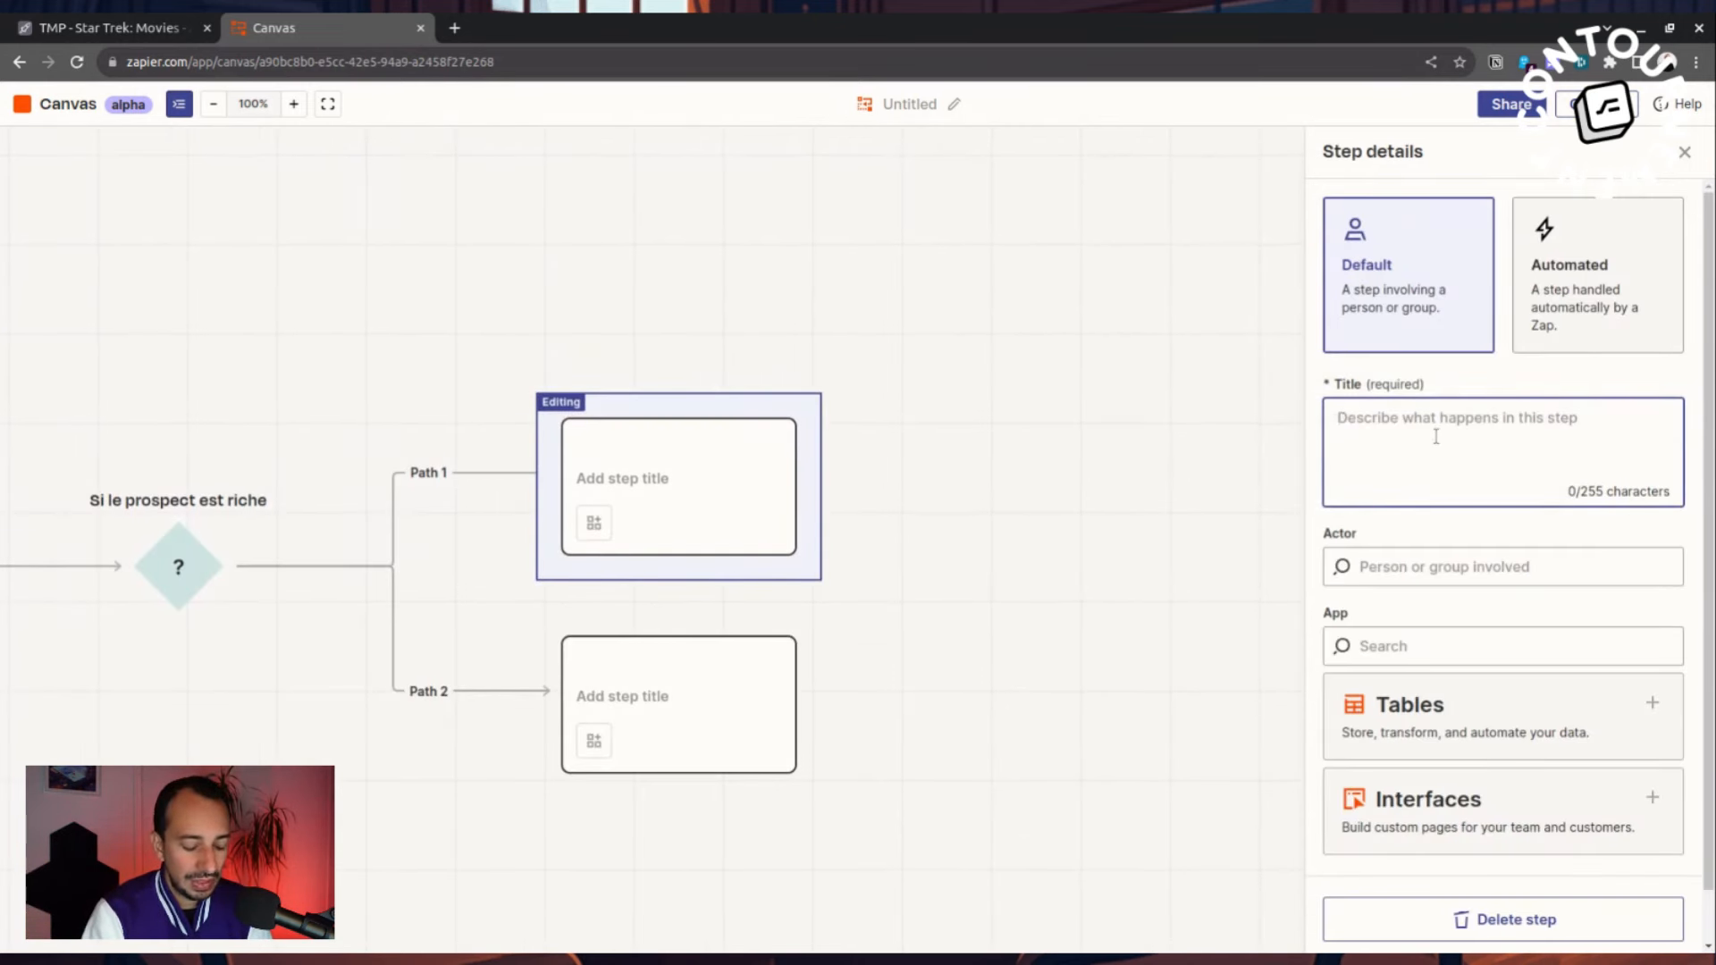
pyautogui.write('Il faut le rappele')
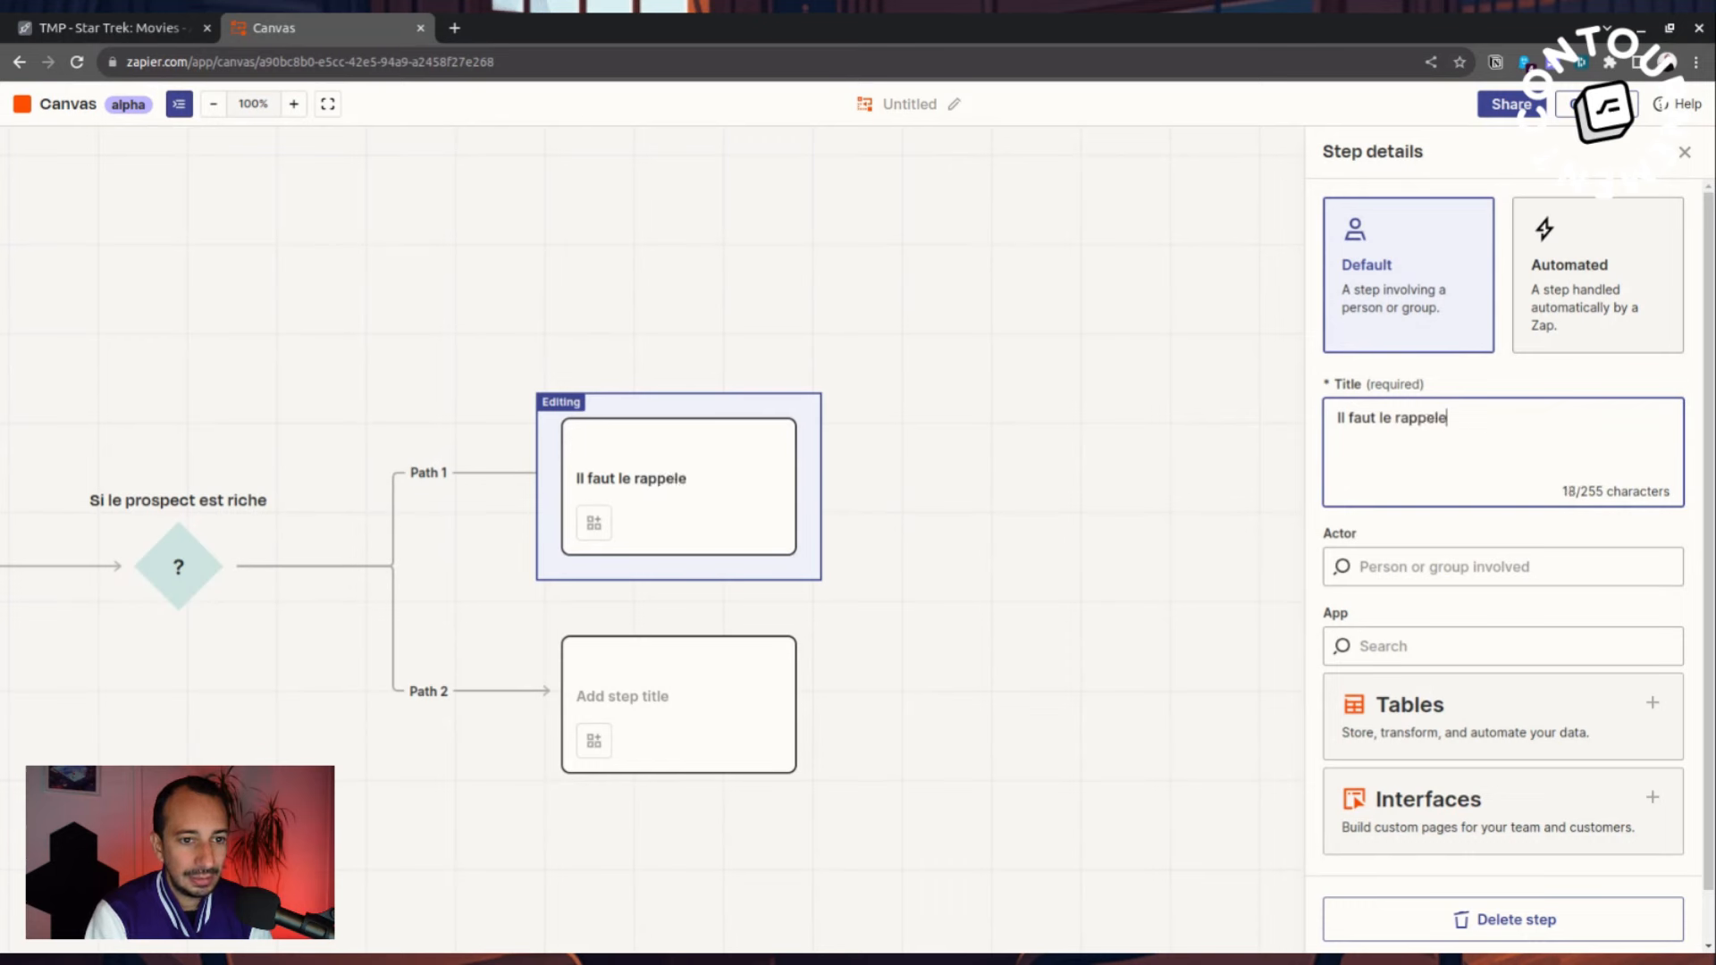
pyautogui.write('r immédiateur')
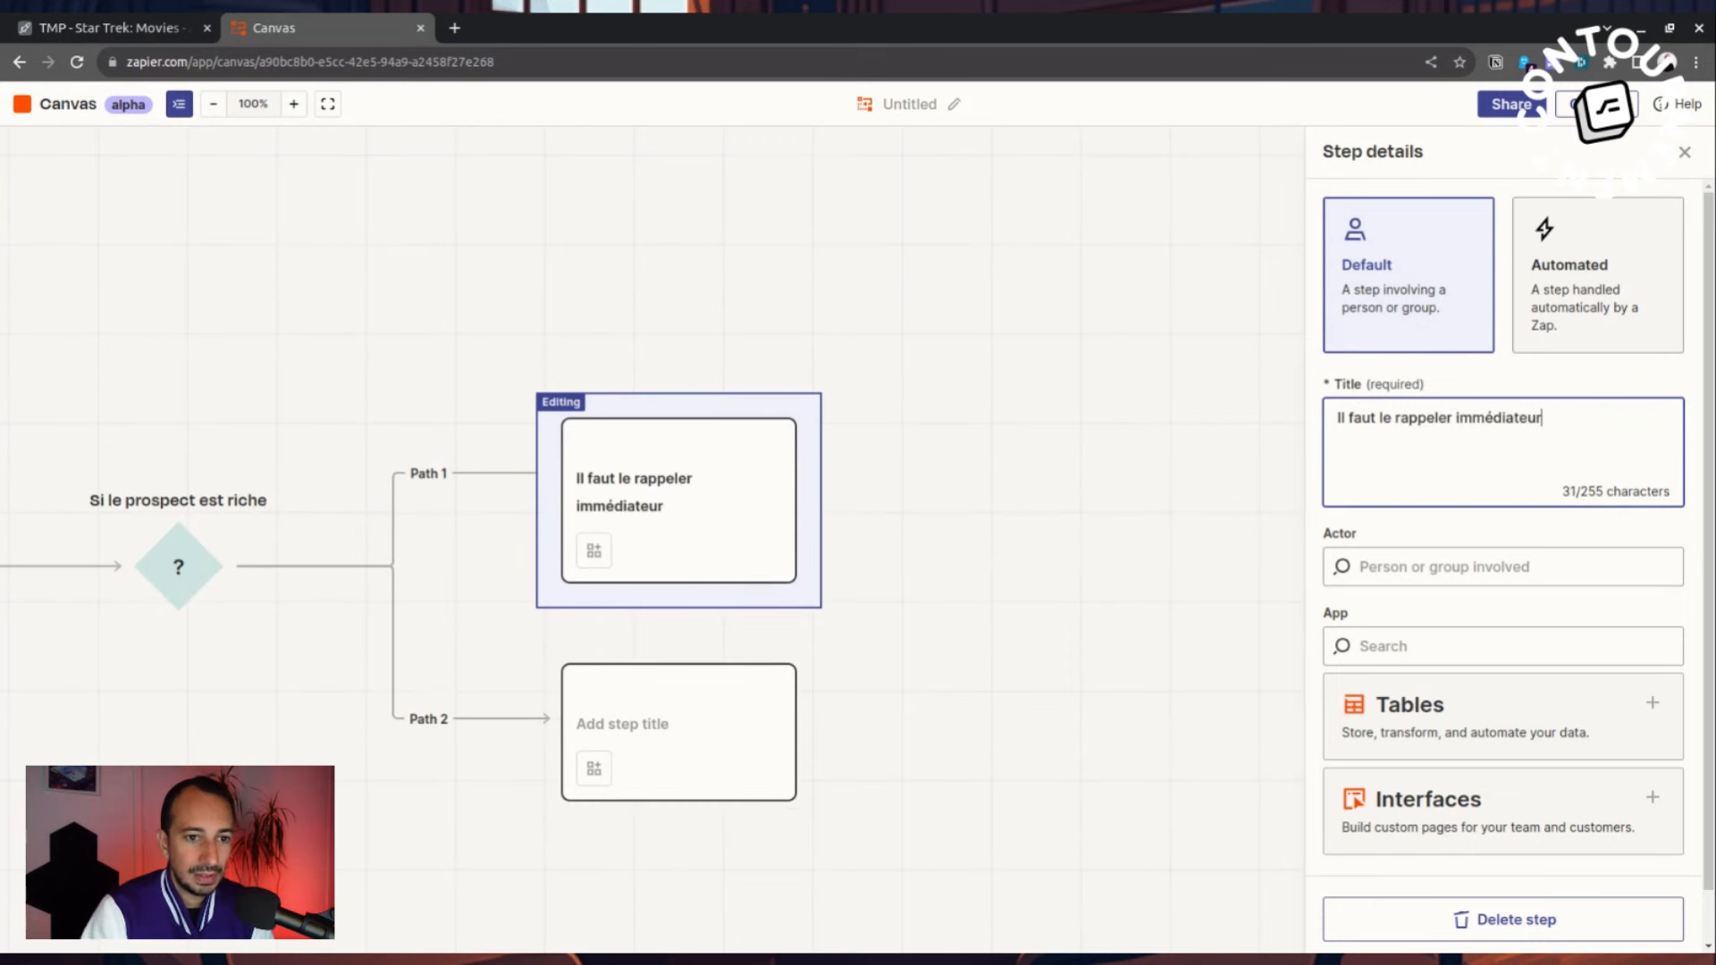
pyautogui.click(1416, 565)
pyautogui.write('Erwan')
pyautogui.press('Return')
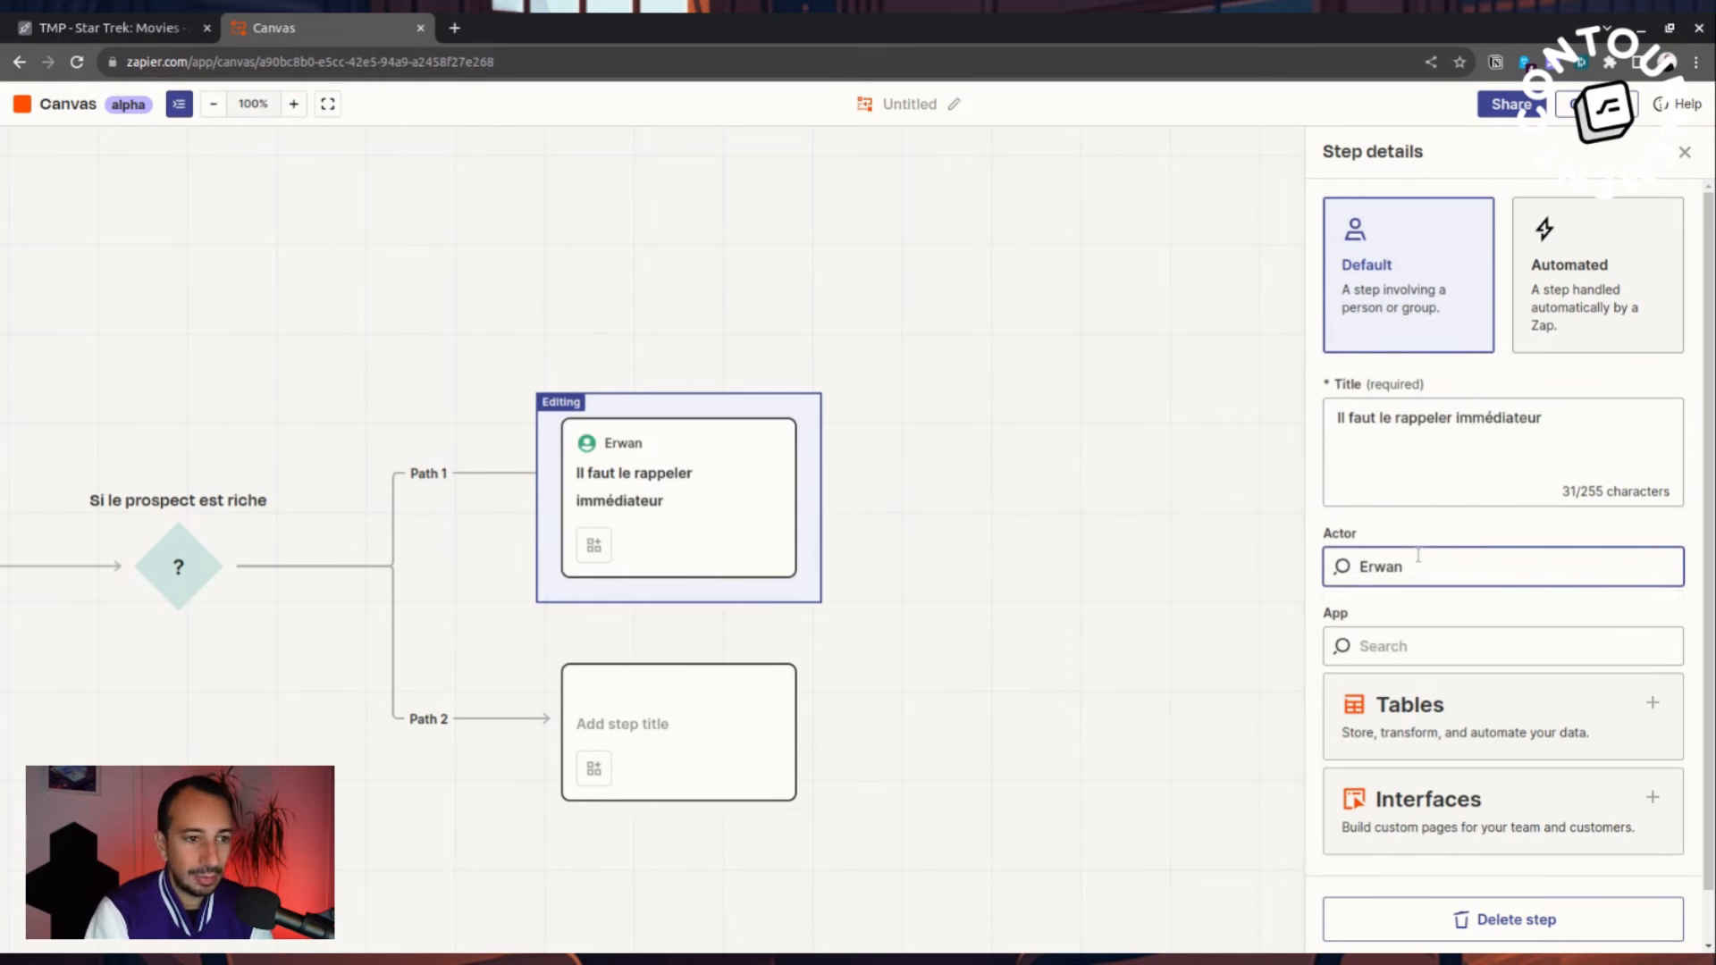
pyautogui.scroll(-2, 893, 372)
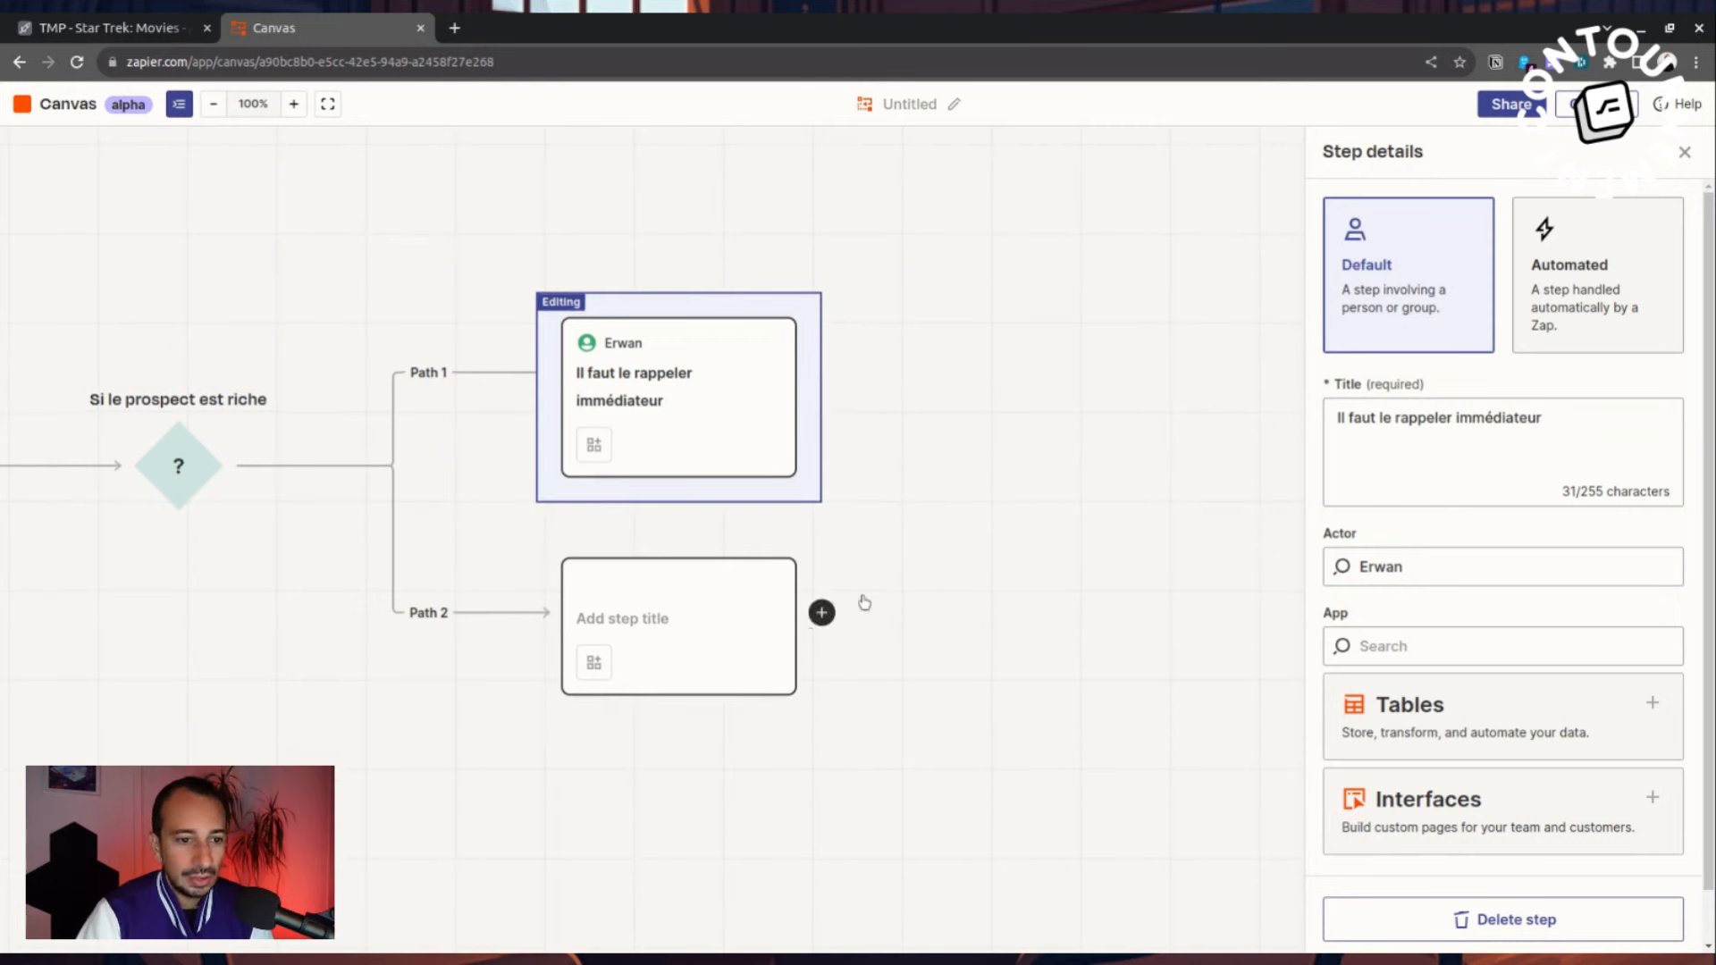
pyautogui.moveTo(999, 592); pyautogui.dragTo(1117, 452)
pyautogui.click(712, 442)
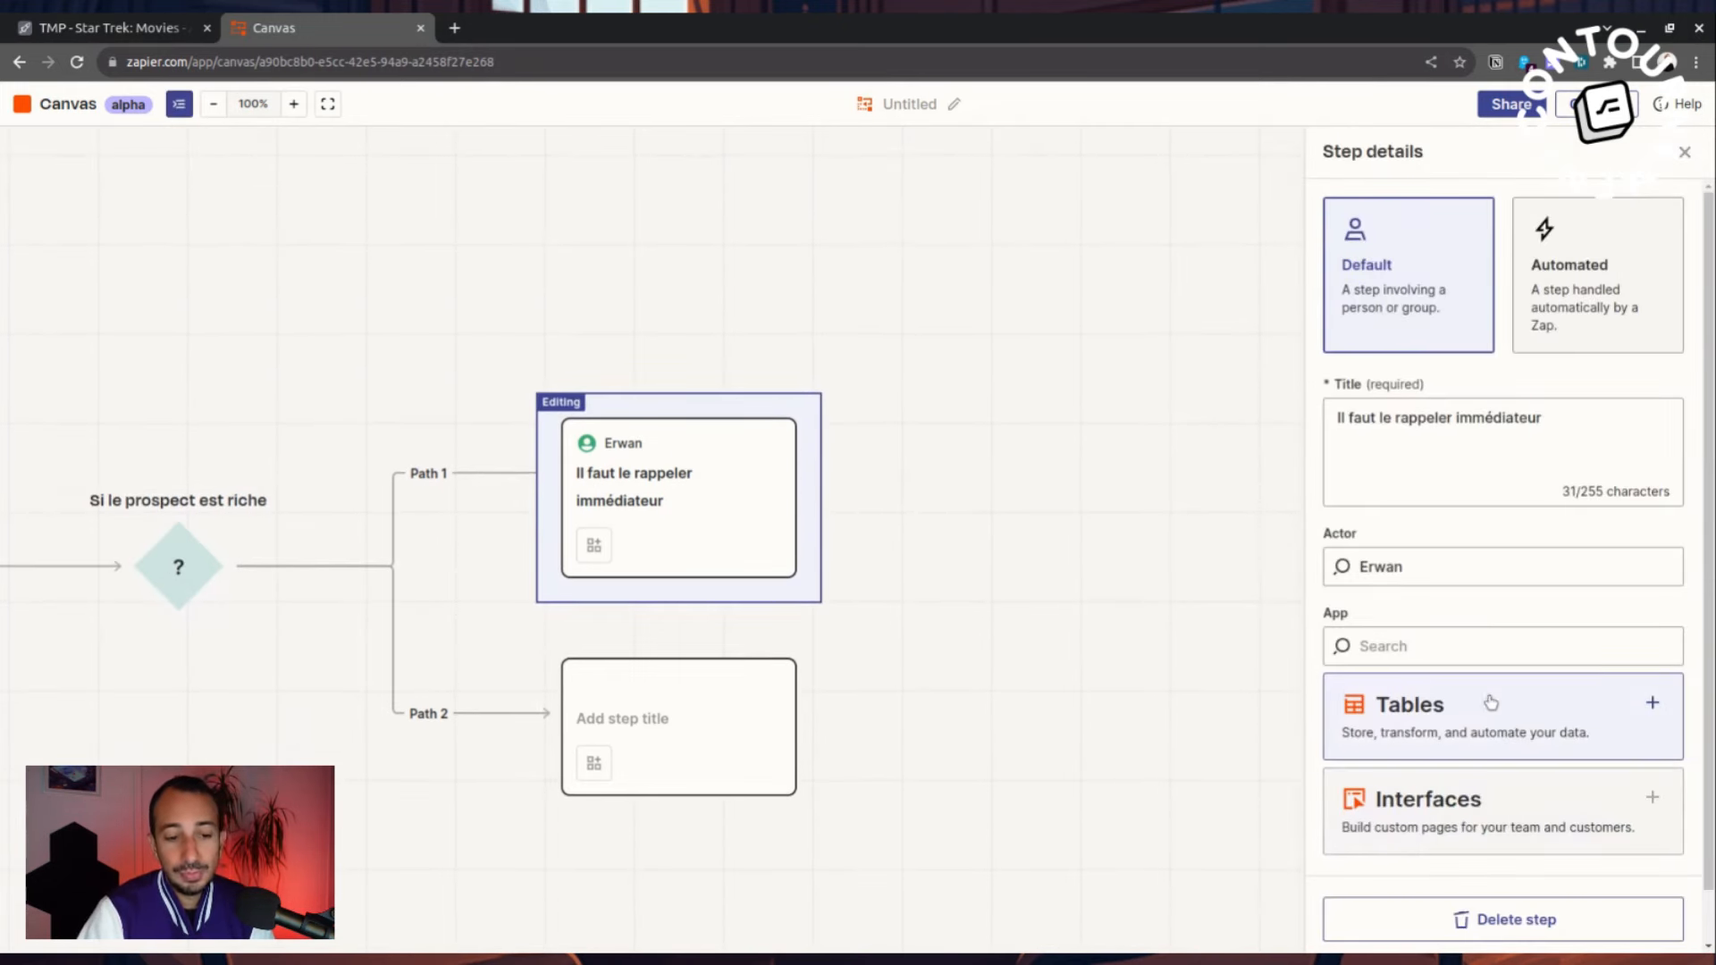
pyautogui.scroll(-2, 1490, 703)
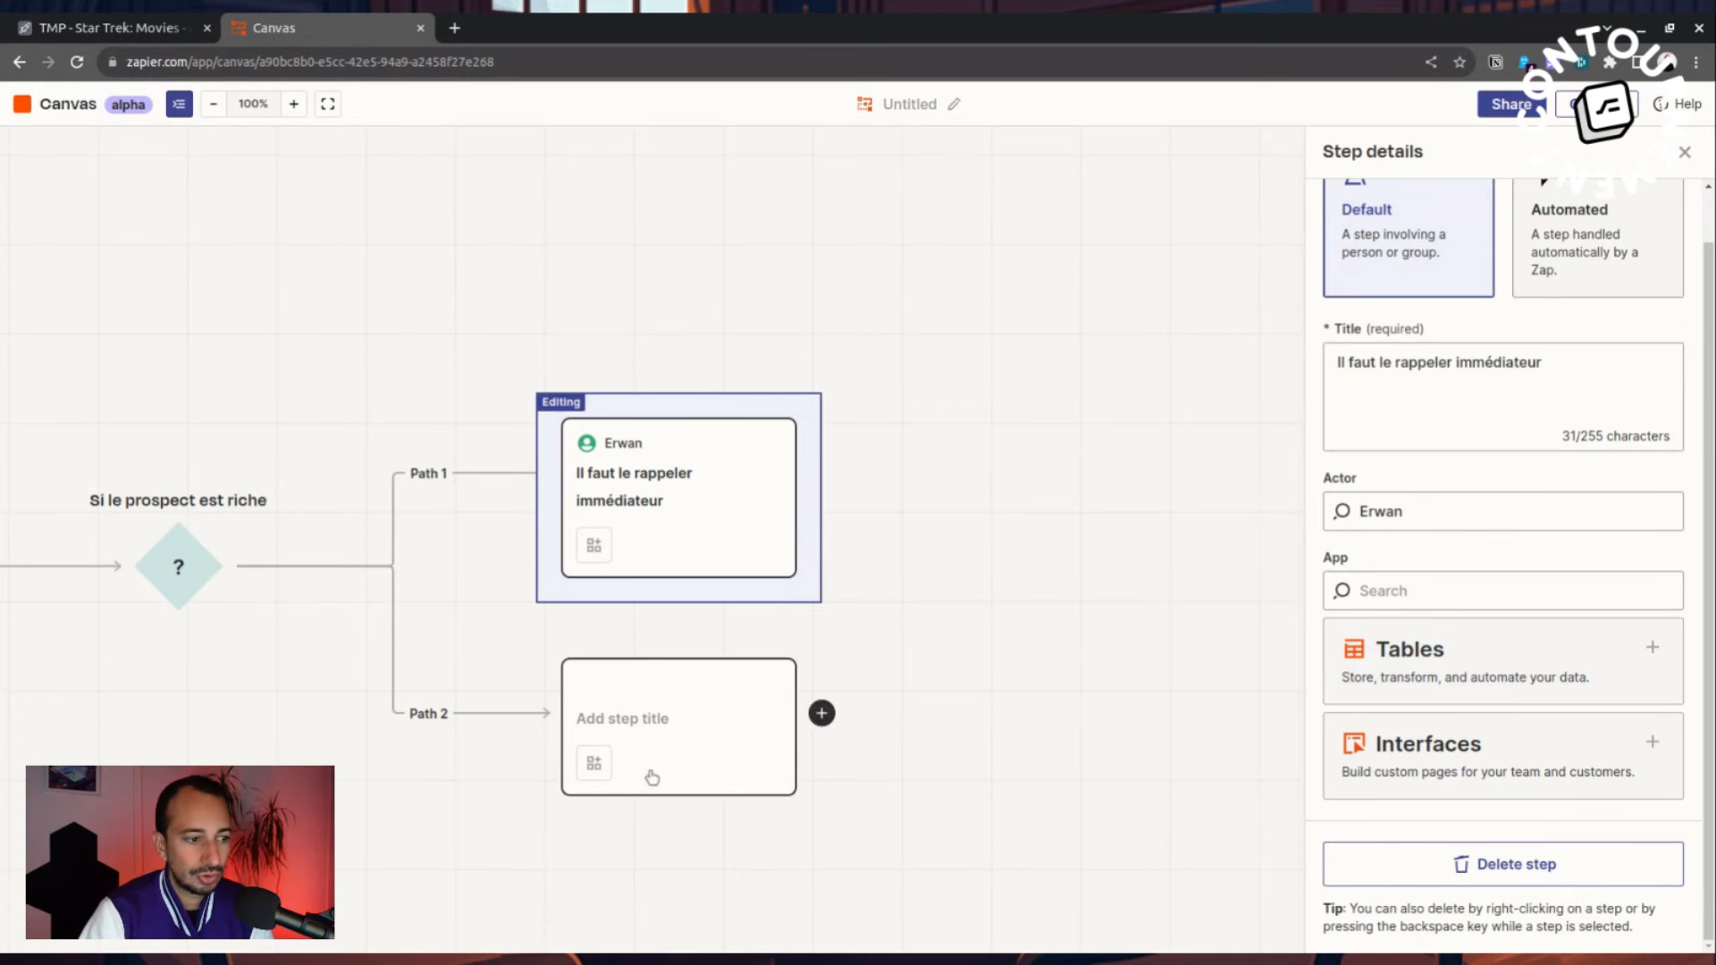
# - Title the Path 2 step "On lui envoie un email pour lui dire qu'on s'en fout"
pyautogui.click(674, 728)
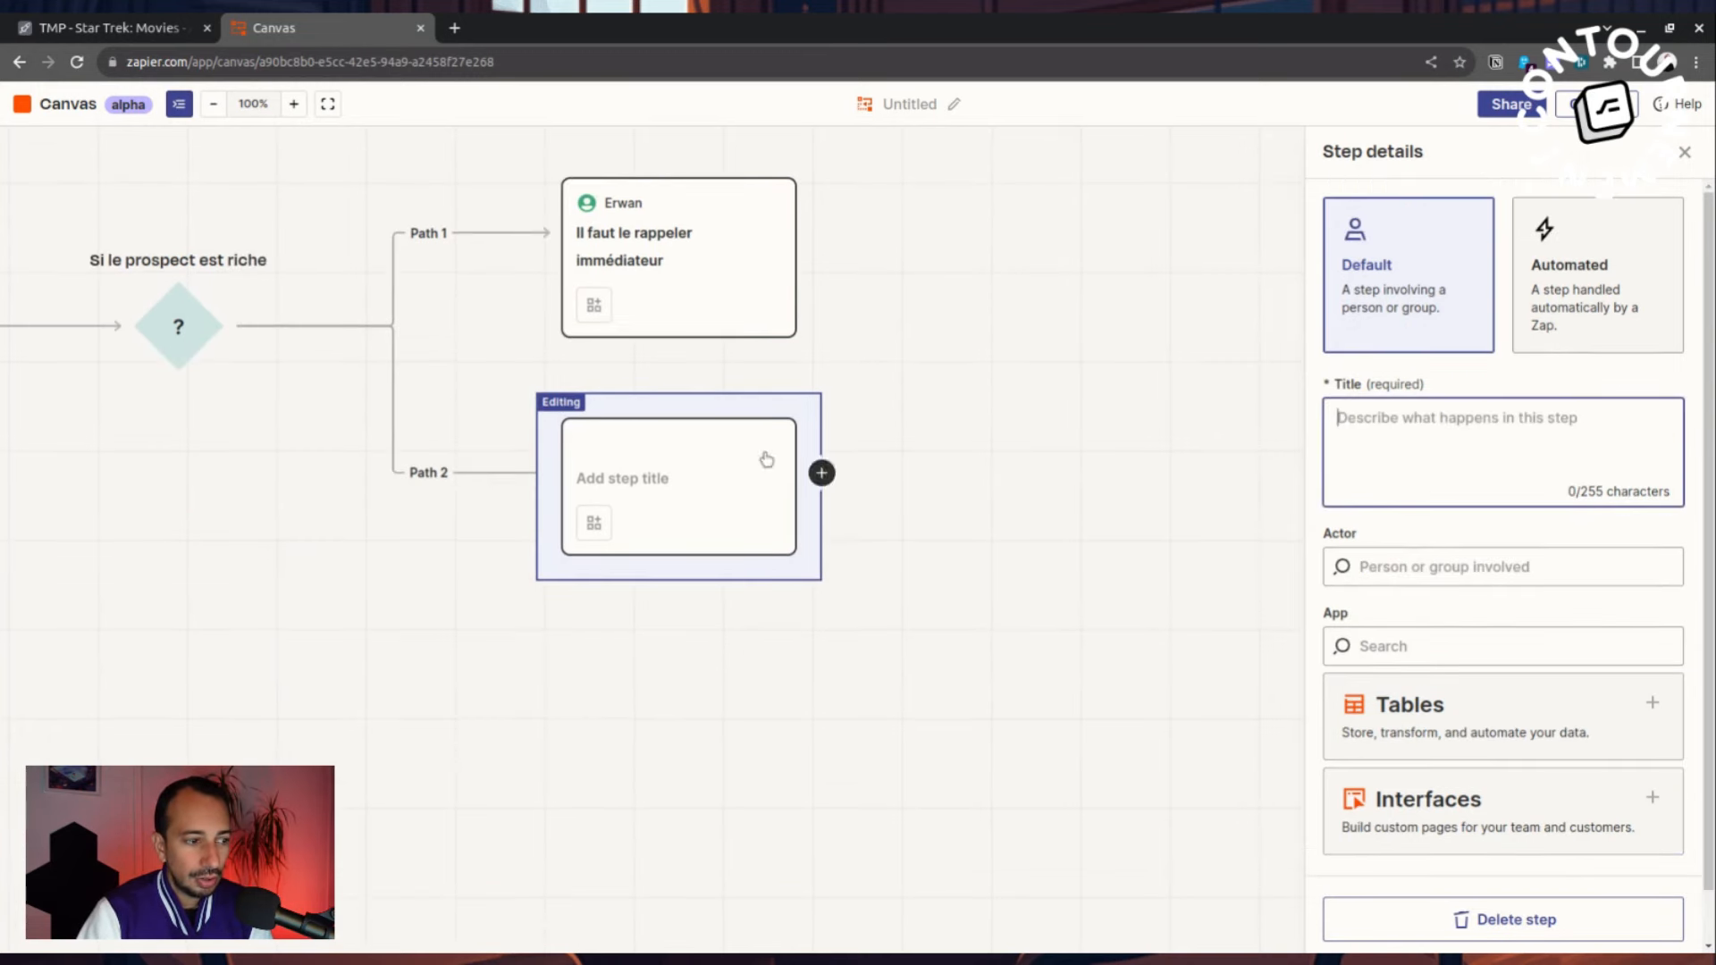
pyautogui.write('O')
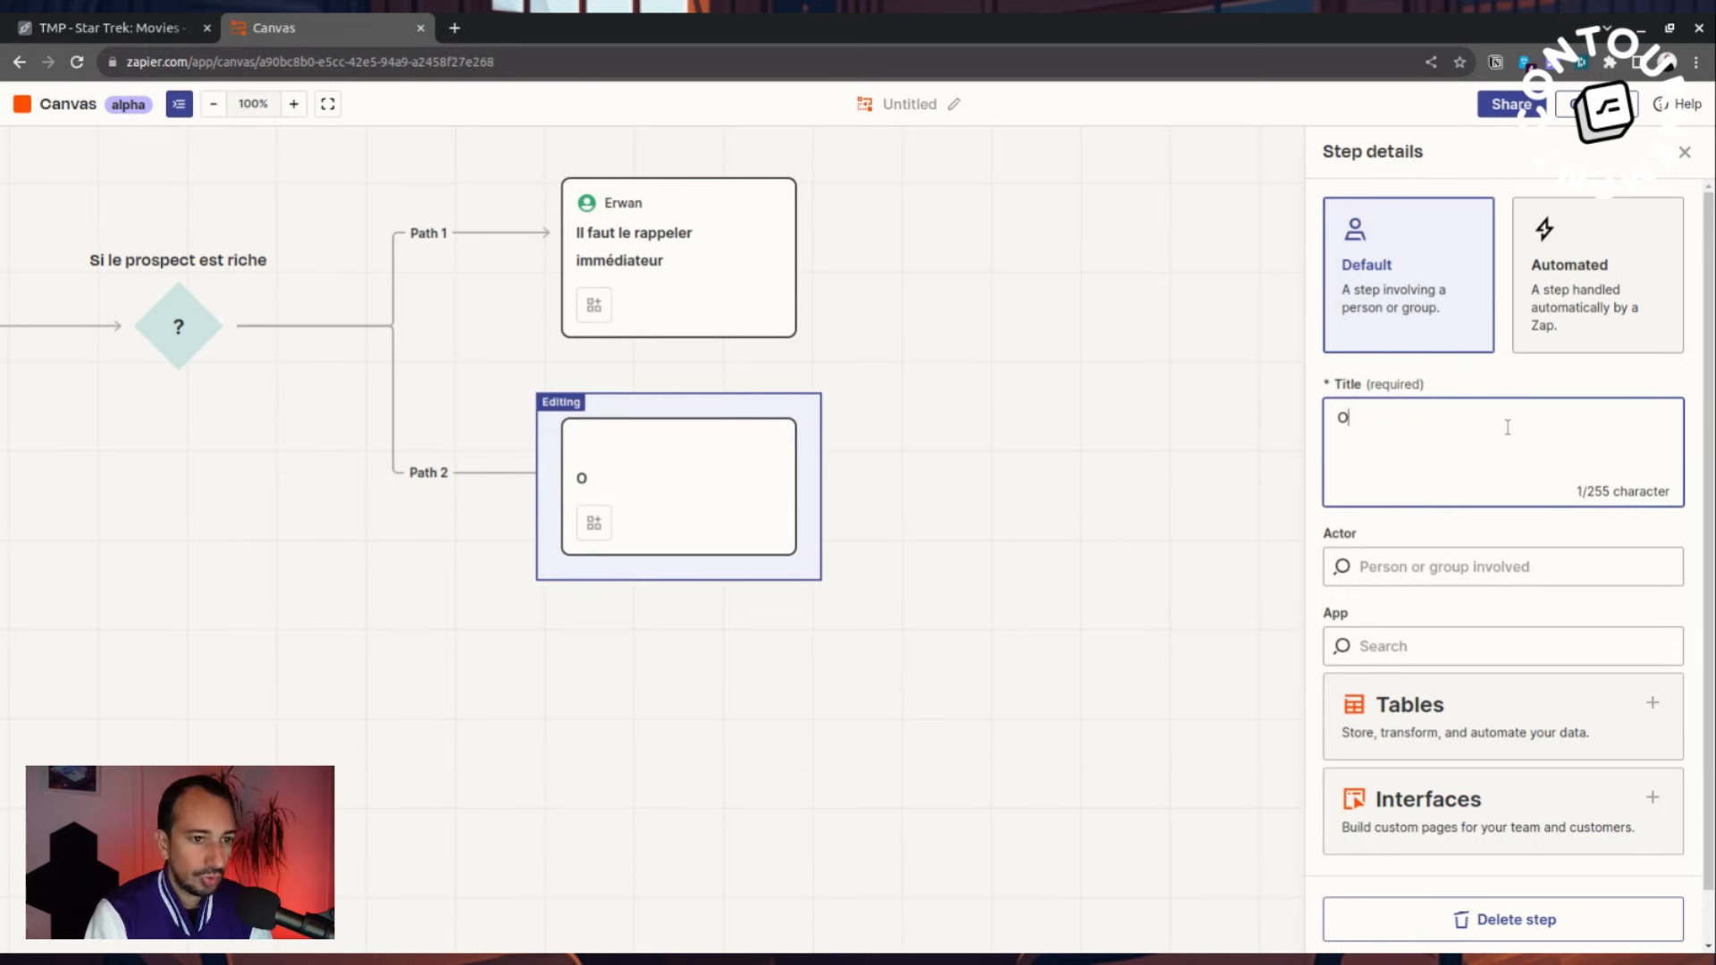
pyautogui.write('n lui envoie ')
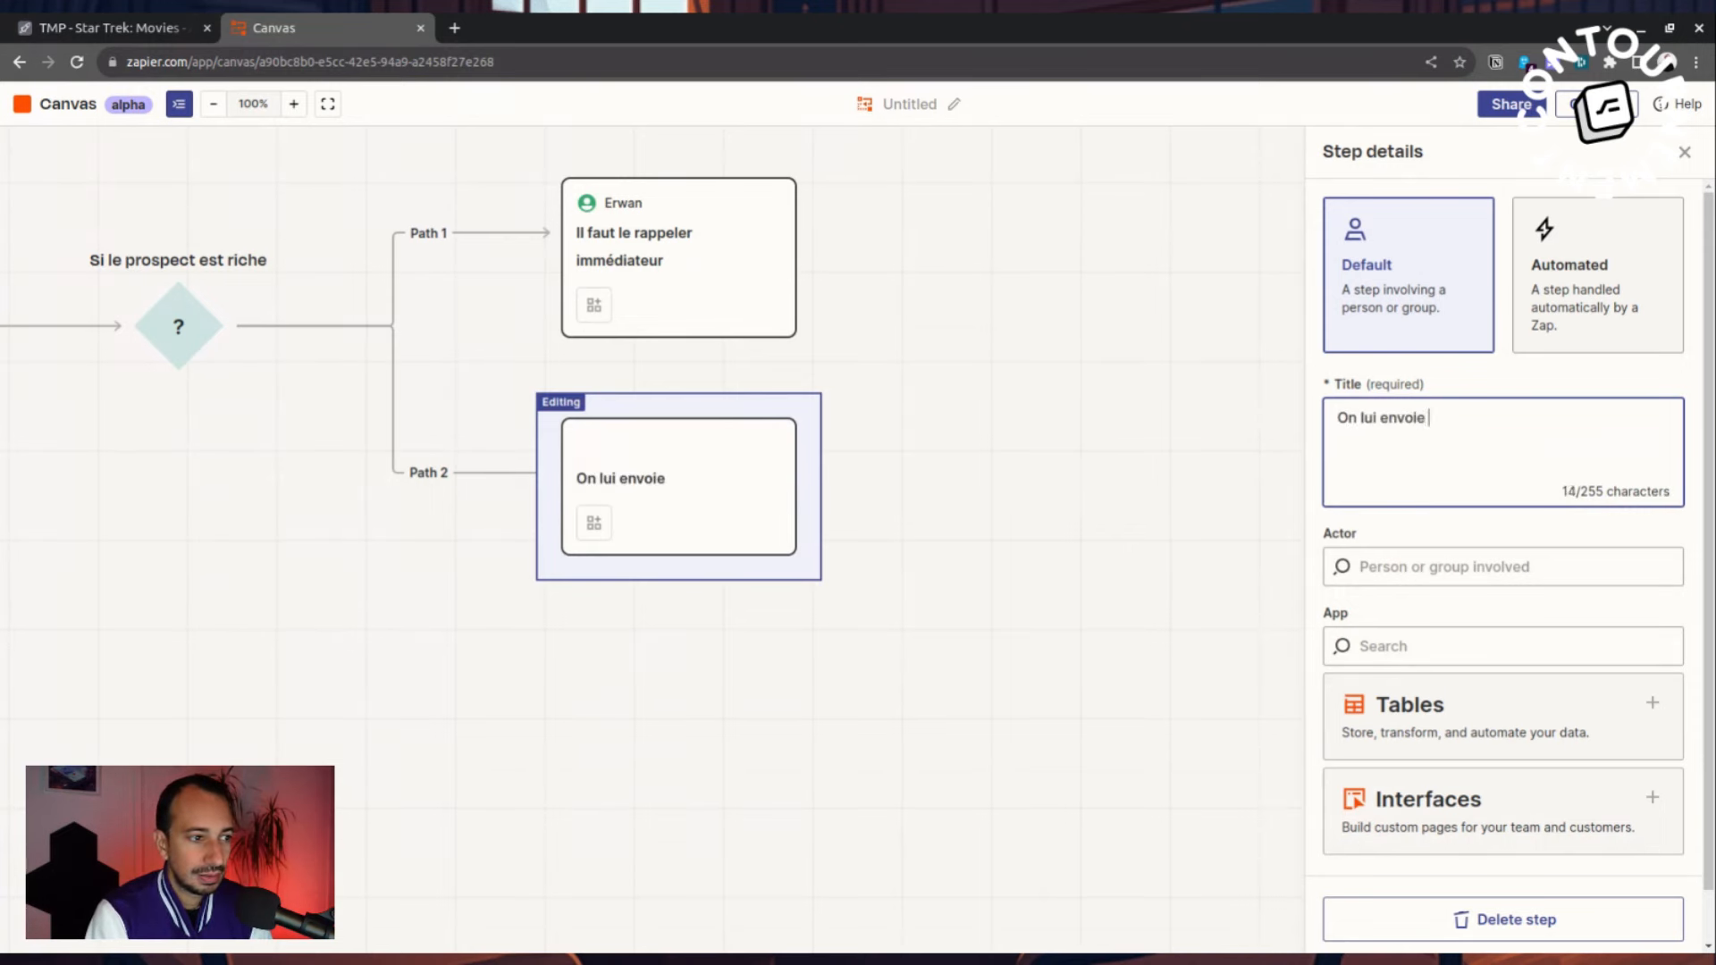
pyautogui.write('un email pour l')
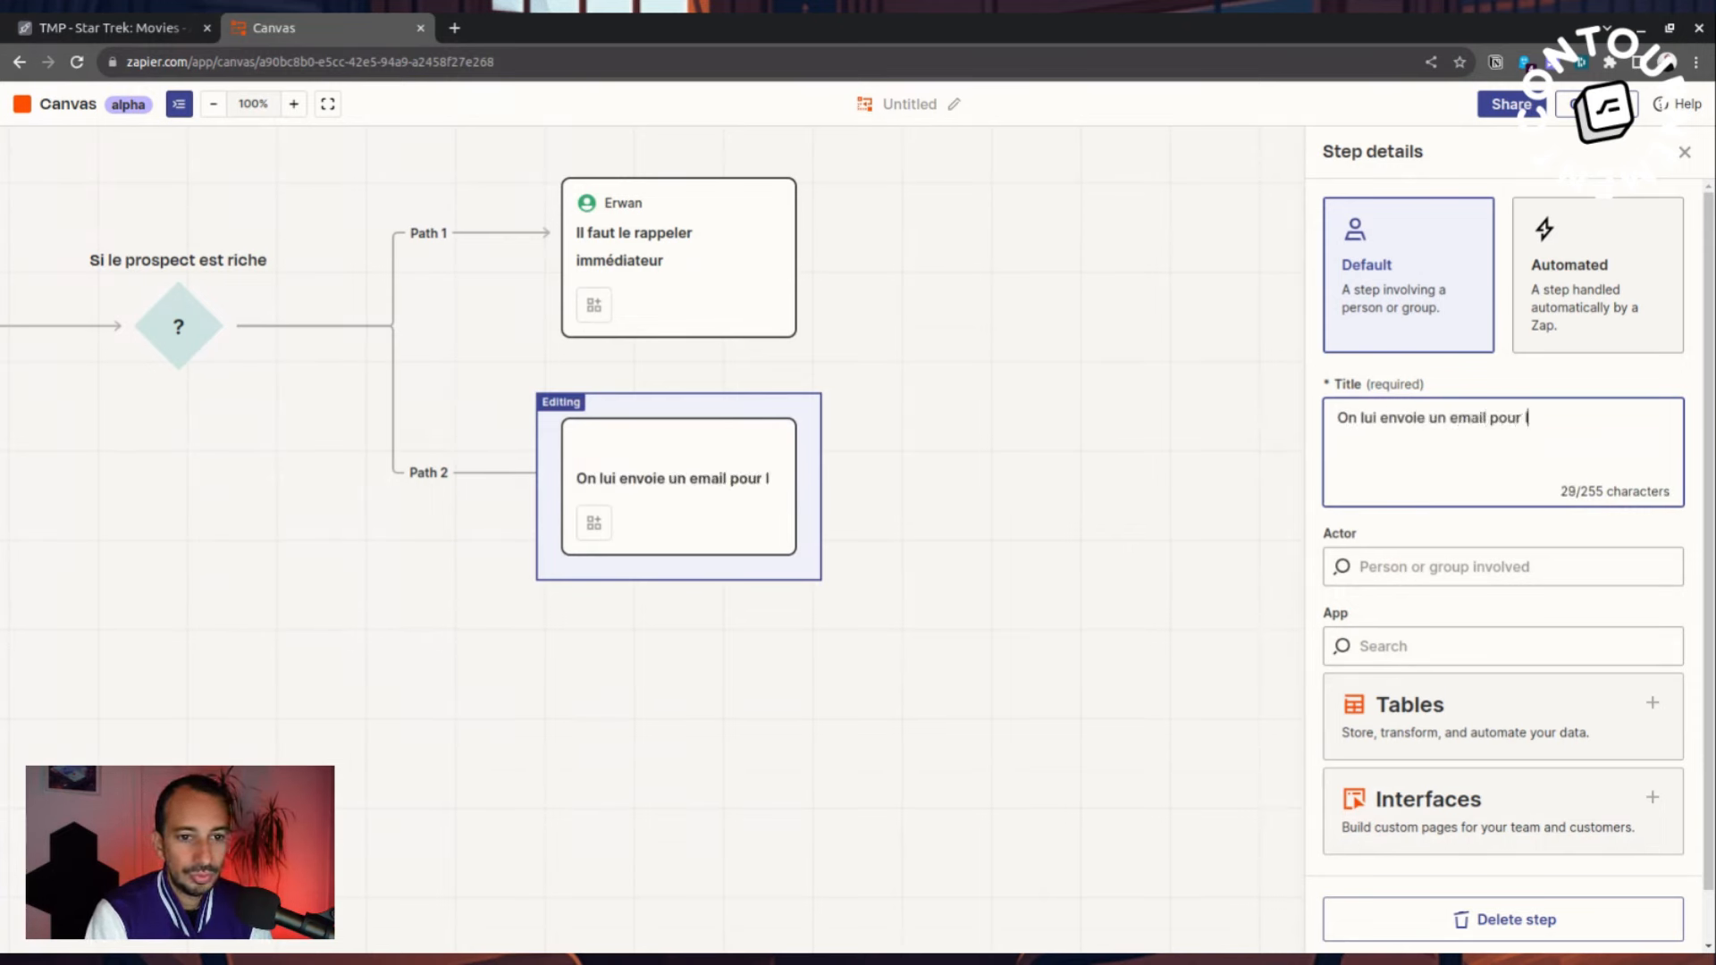
pyautogui.write('ui dire q')
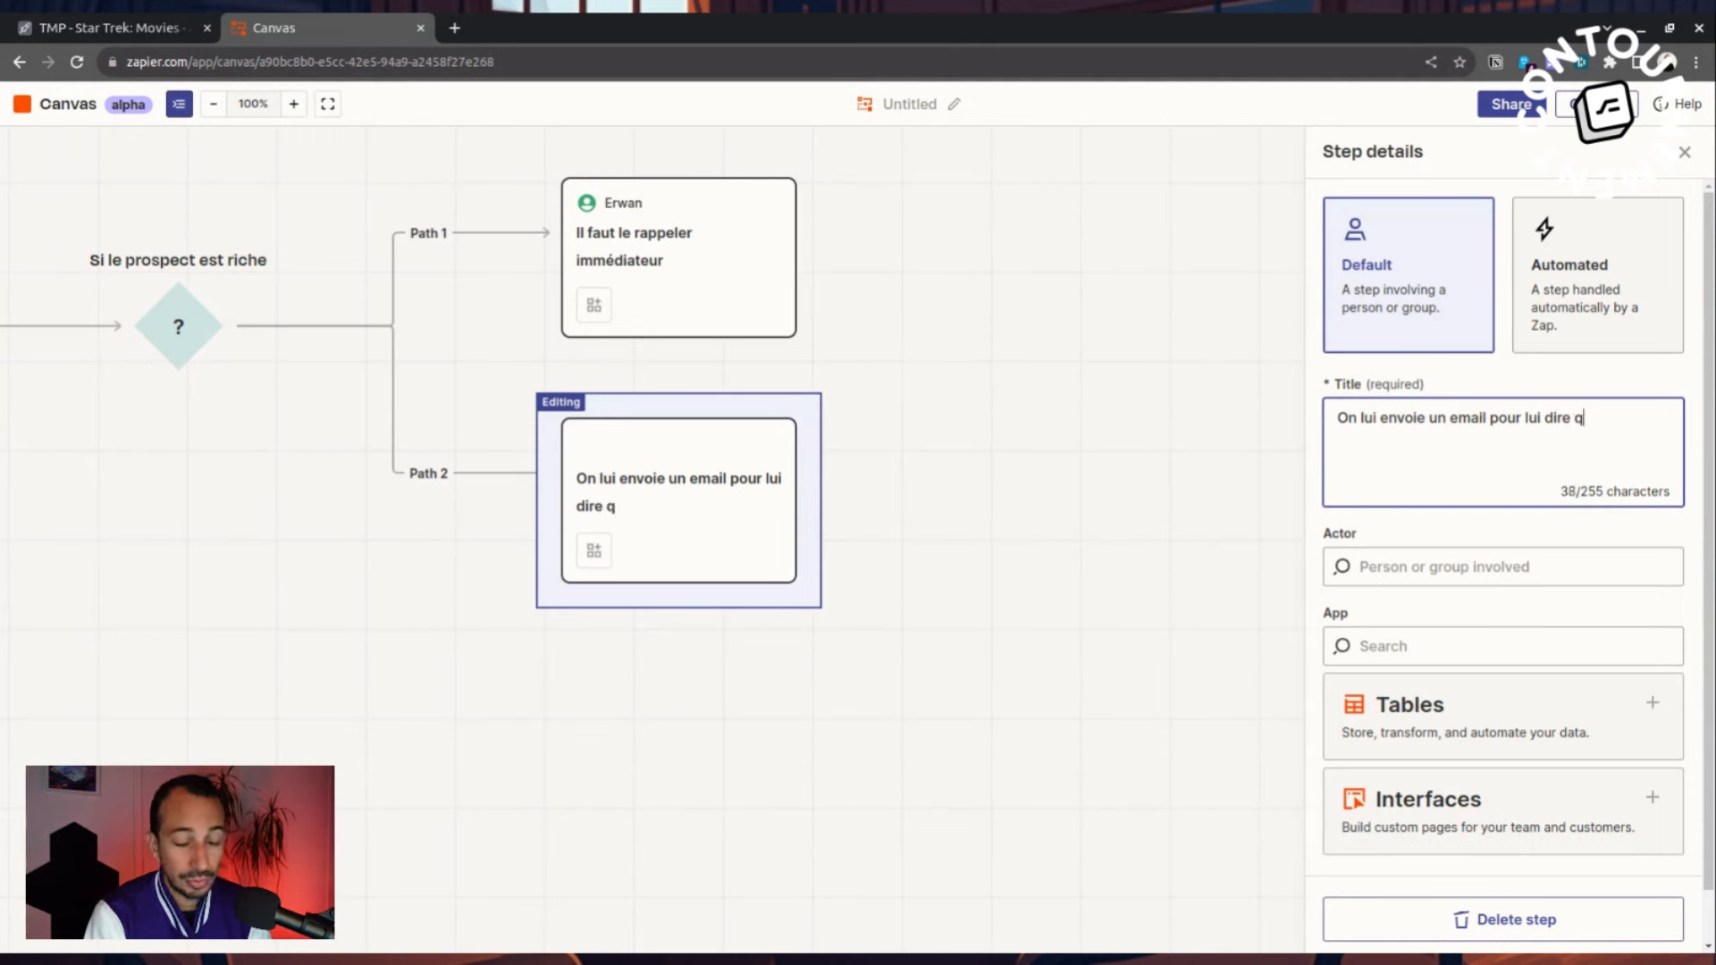
pyautogui.write("u'on s'en fout")
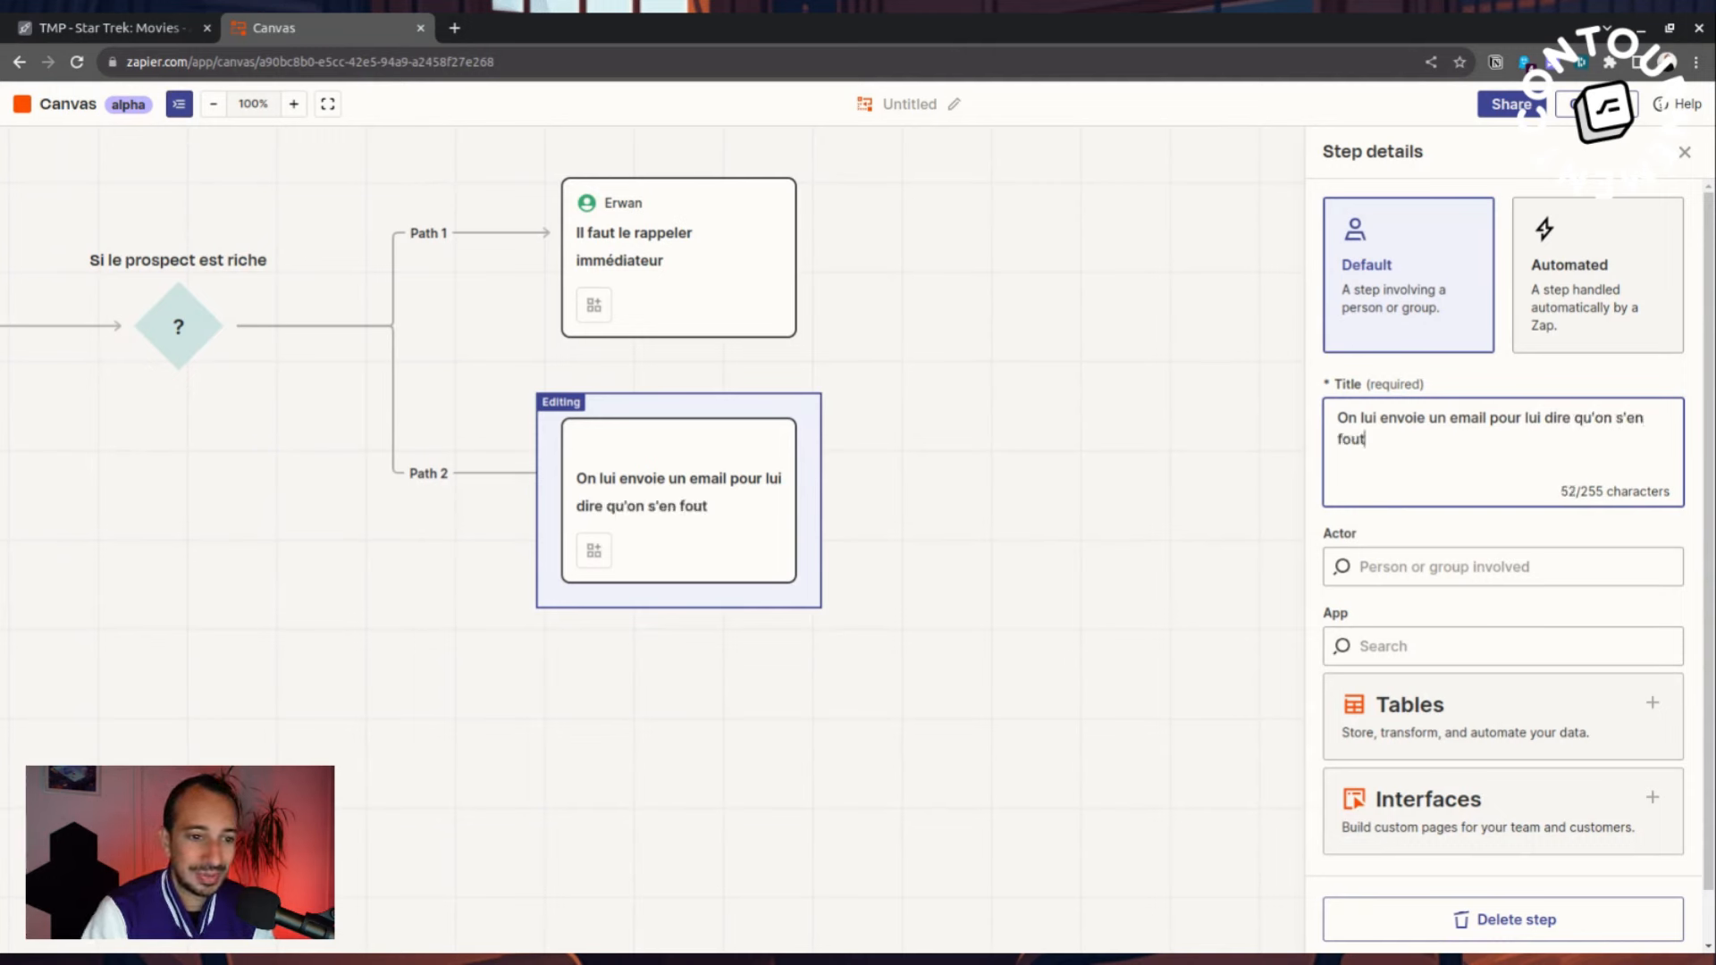
# - Make the Path 2 step automated, assign the draft "Untitled Zap" to it and leave the step details
pyautogui.scroll(-1, 1440, 444)
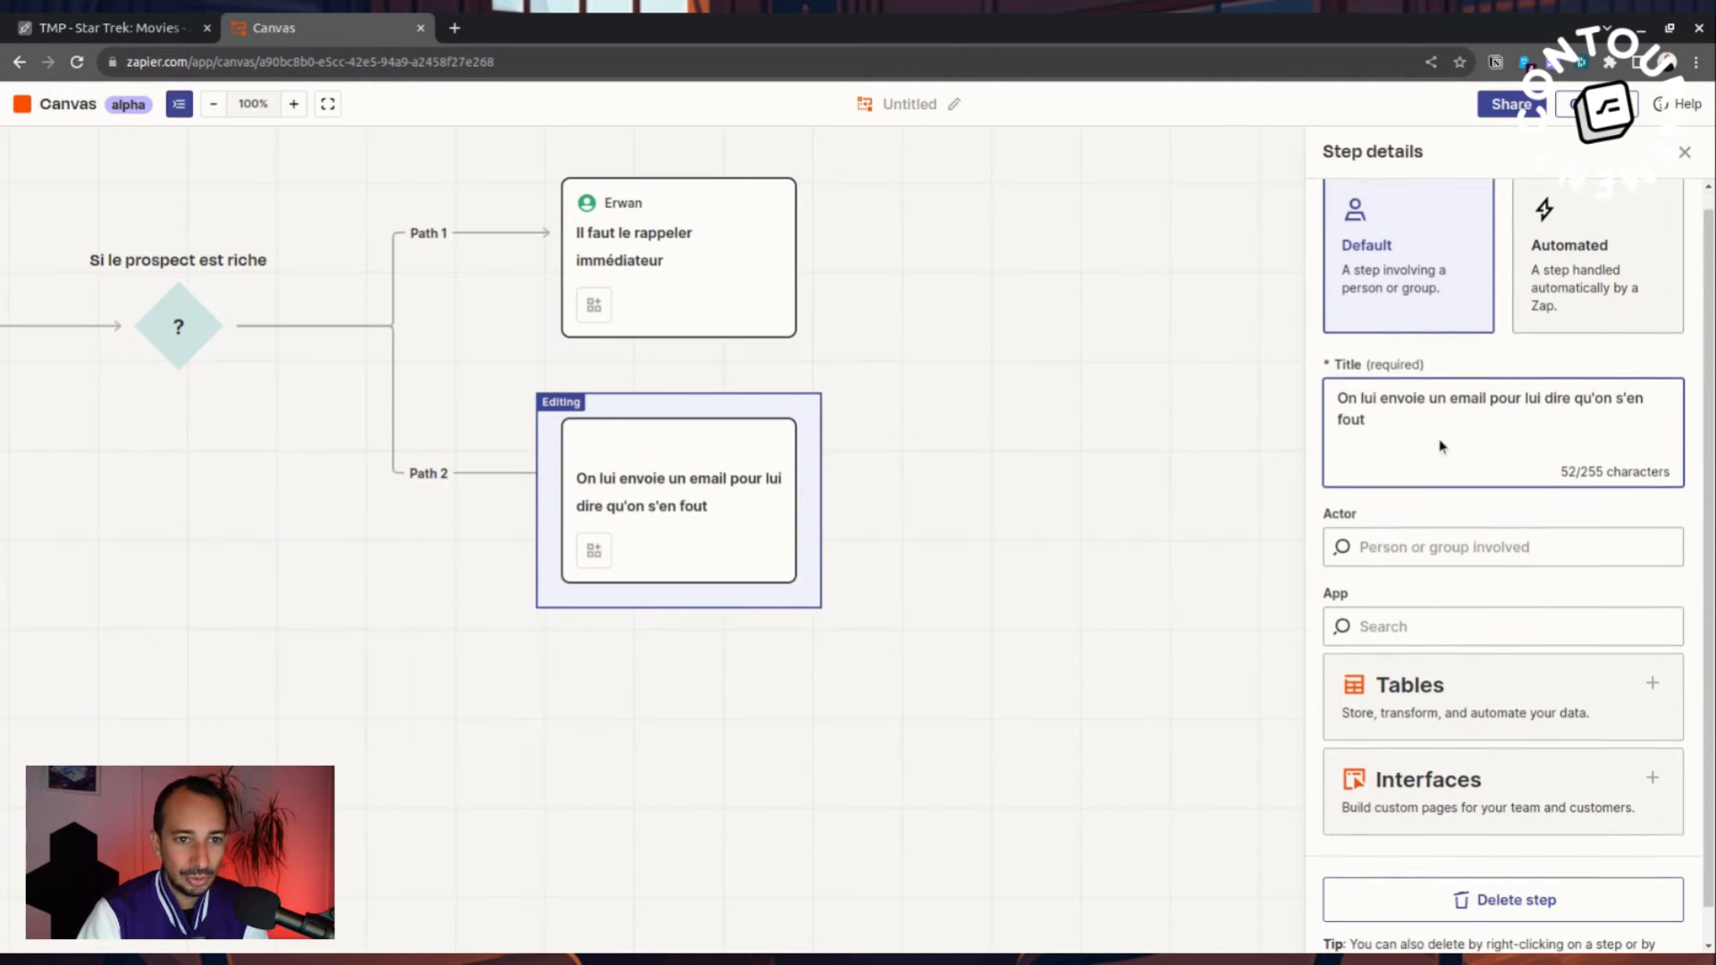
pyautogui.scroll(1, 1546, 340)
pyautogui.click(1546, 338)
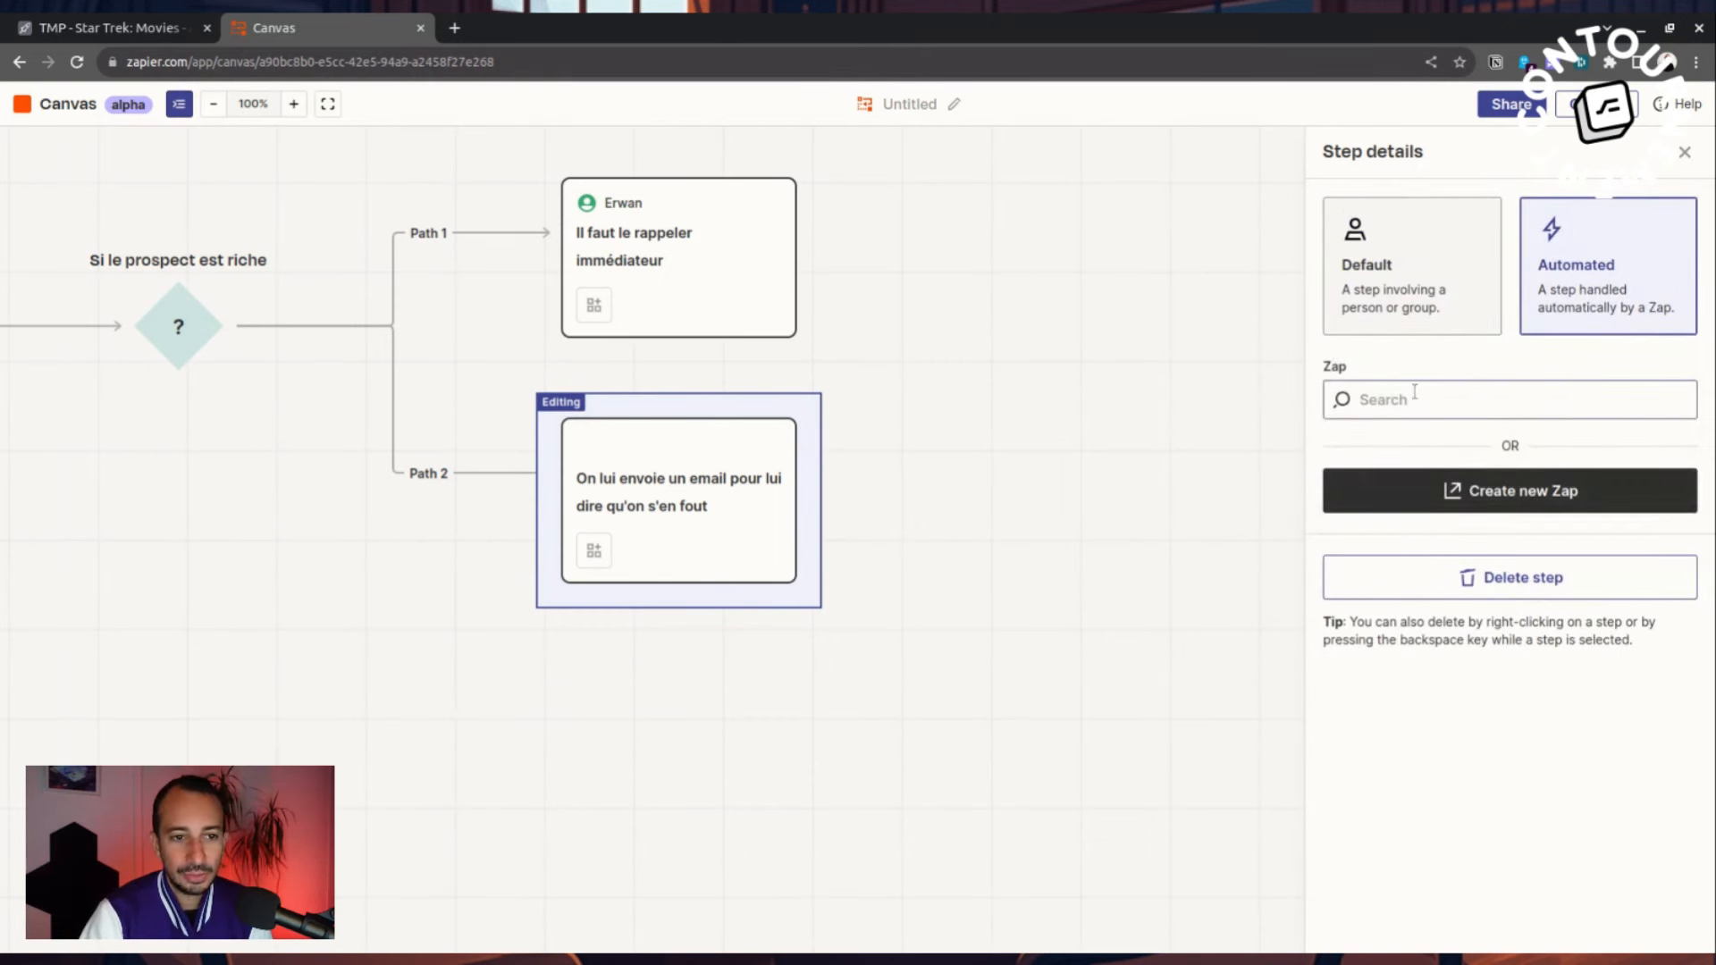
pyautogui.click(1364, 398)
pyautogui.click(1461, 489)
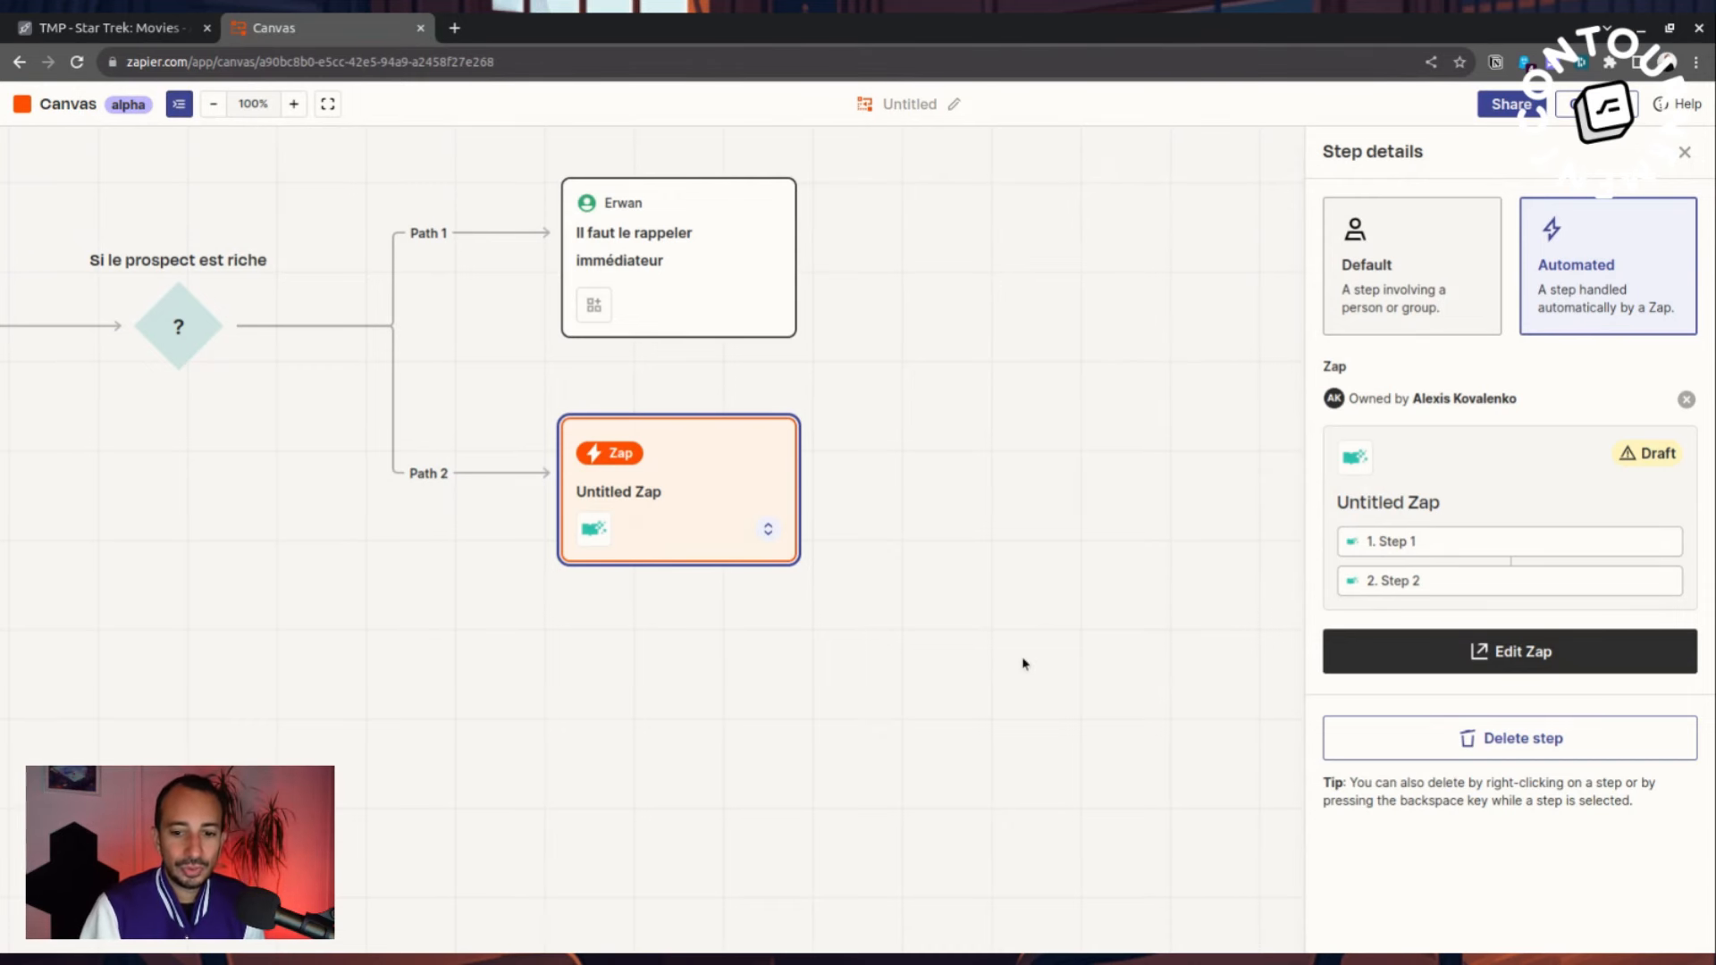
pyautogui.click(965, 597)
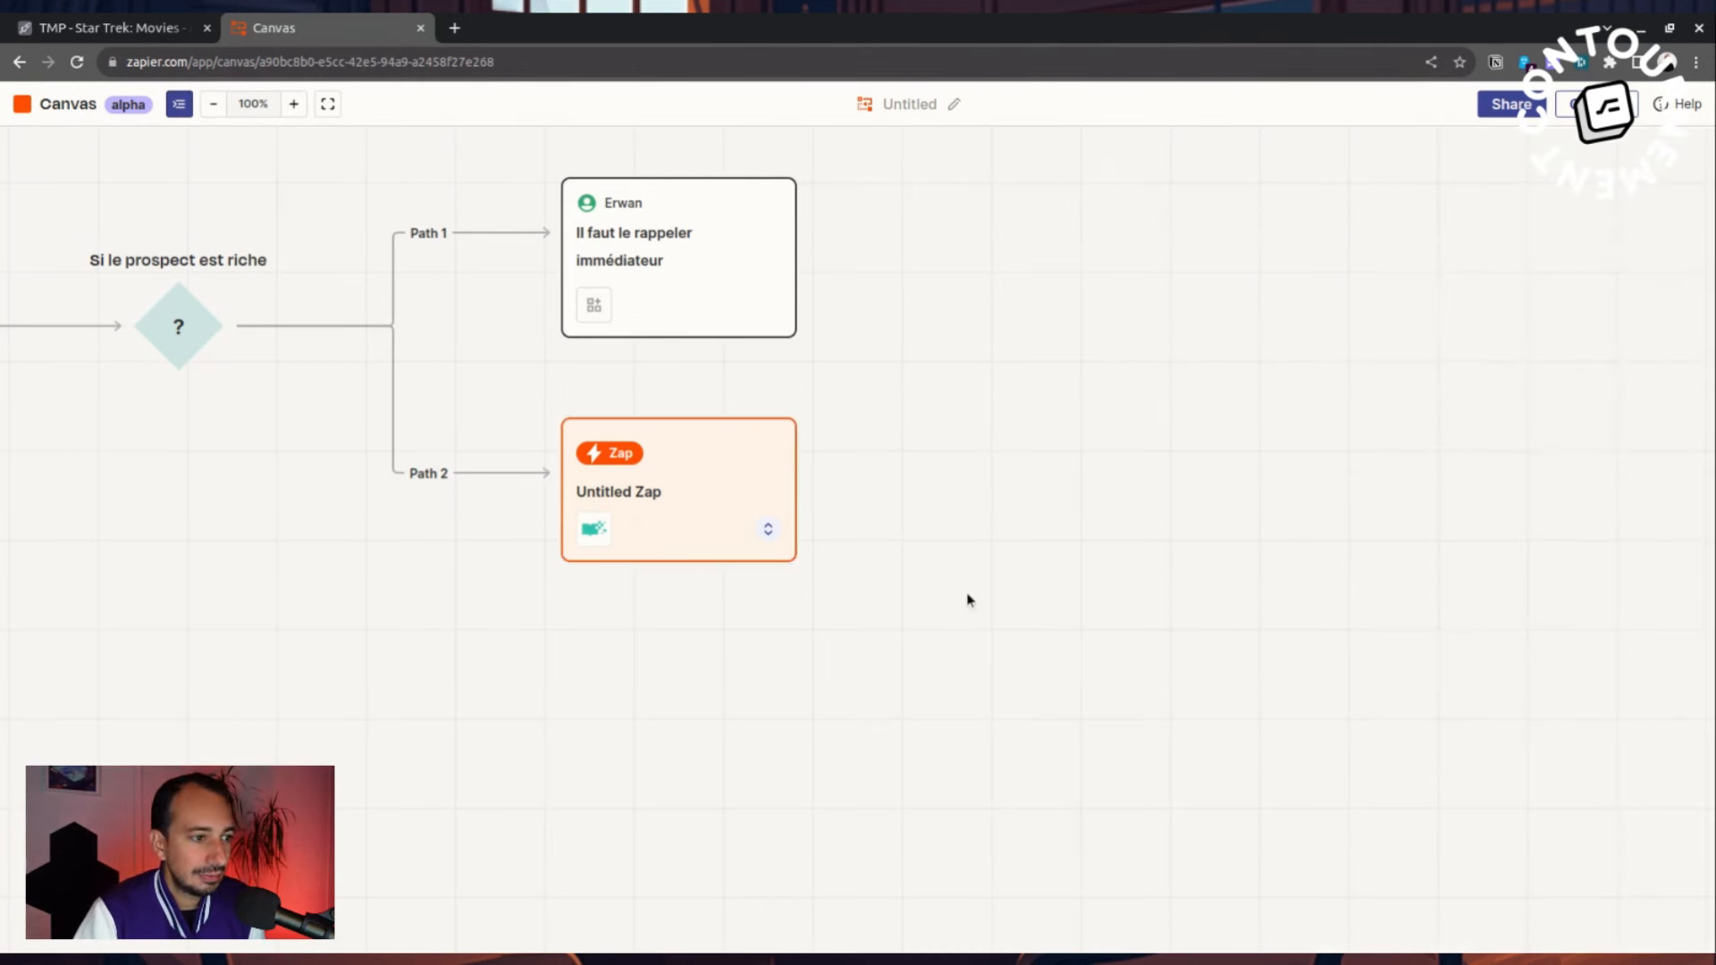
# - Examine the whole prospect workflow on the canvas, from the site visit to the two decision paths
pyautogui.scroll(-1, 957, 524)
pyautogui.scroll(-5, 974, 553)
pyautogui.scroll(-1, 974, 553)
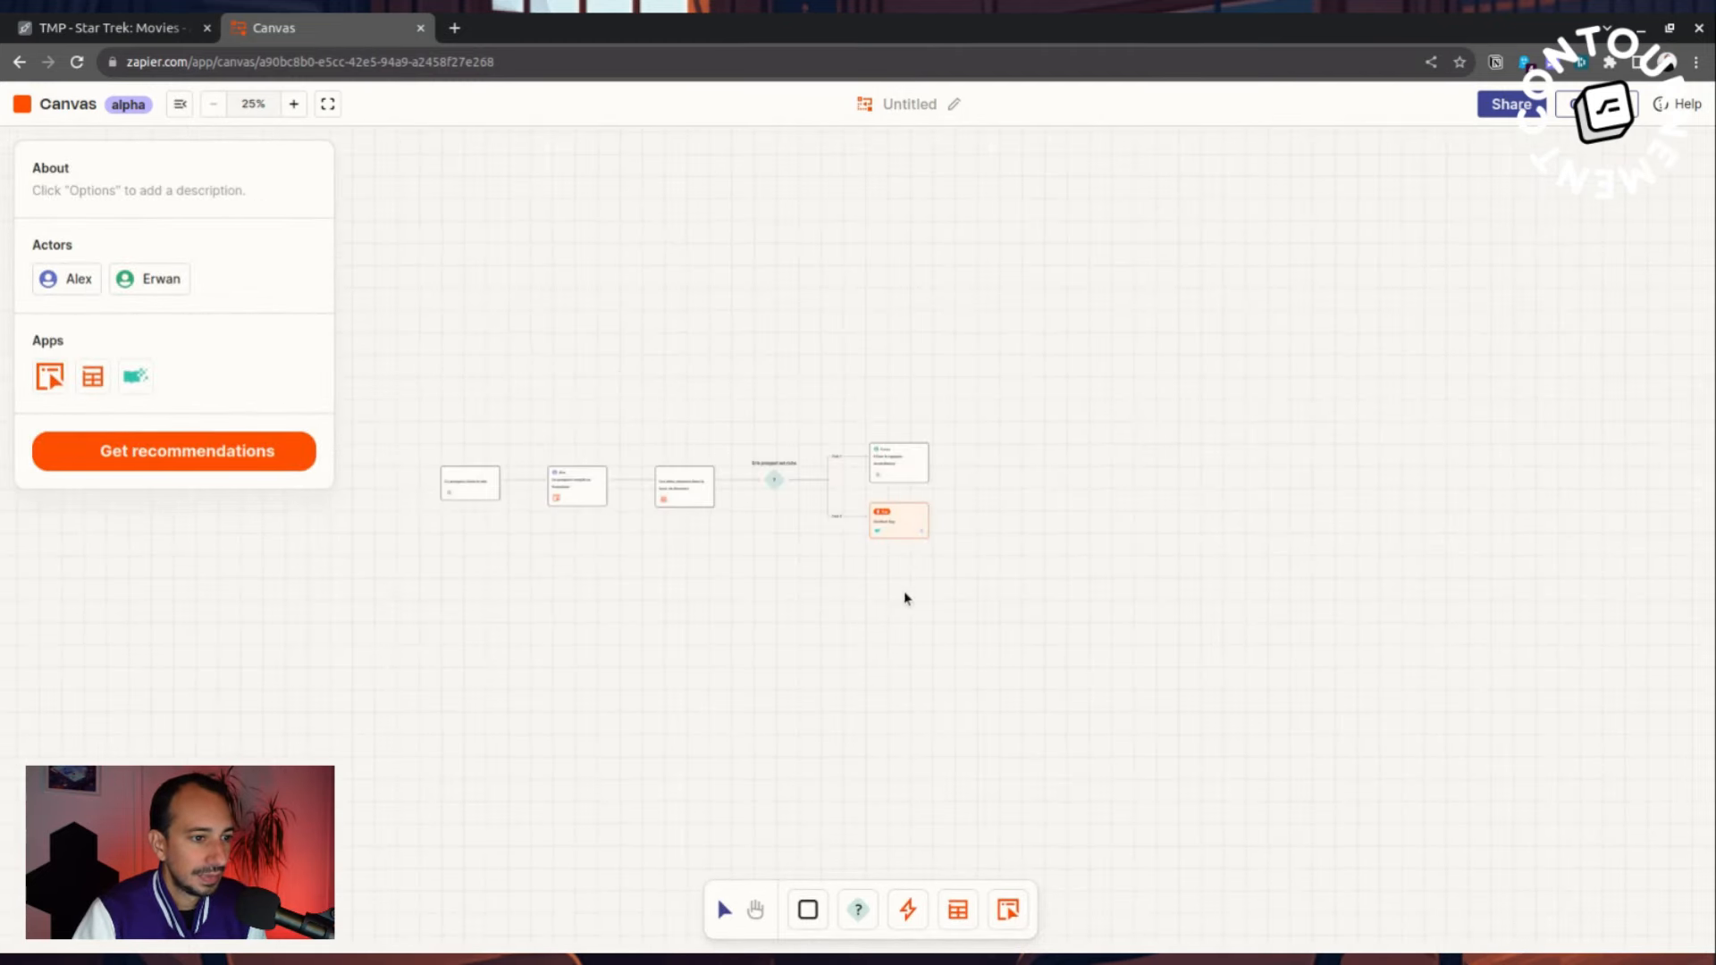
pyautogui.moveTo(700, 649); pyautogui.dragTo(915, 581)
pyautogui.scroll(5, 732, 605)
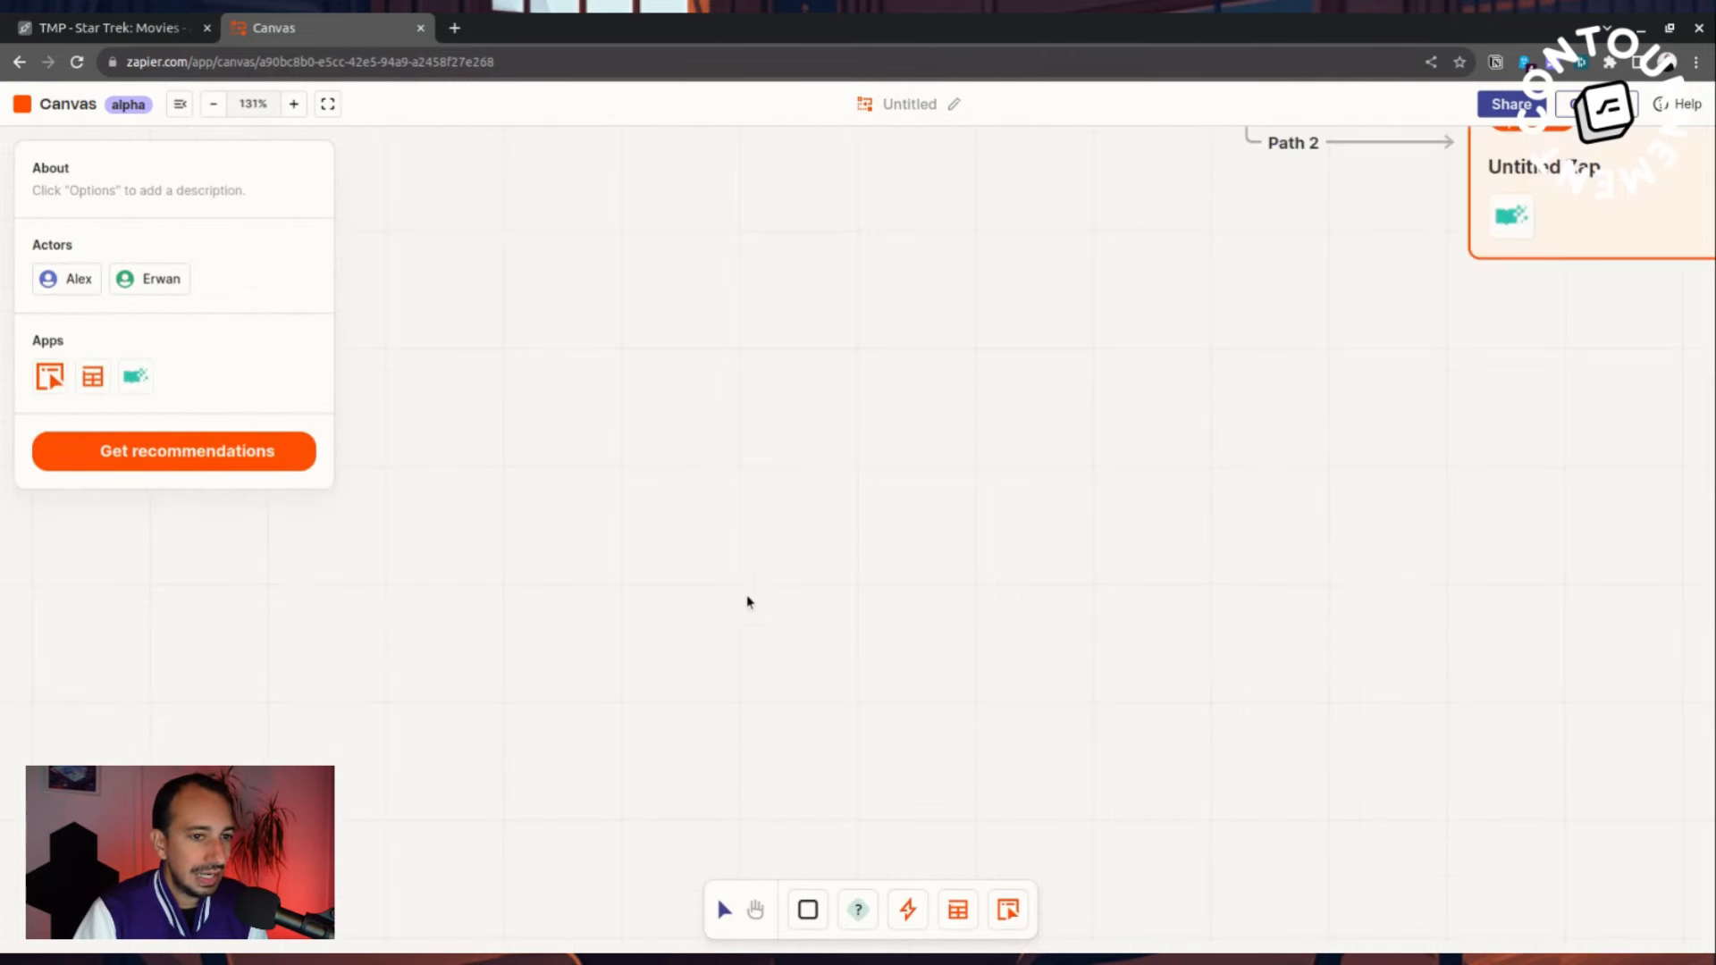
pyautogui.scroll(-5, 756, 594)
pyautogui.scroll(5, 760, 622)
pyautogui.scroll(-5, 760, 622)
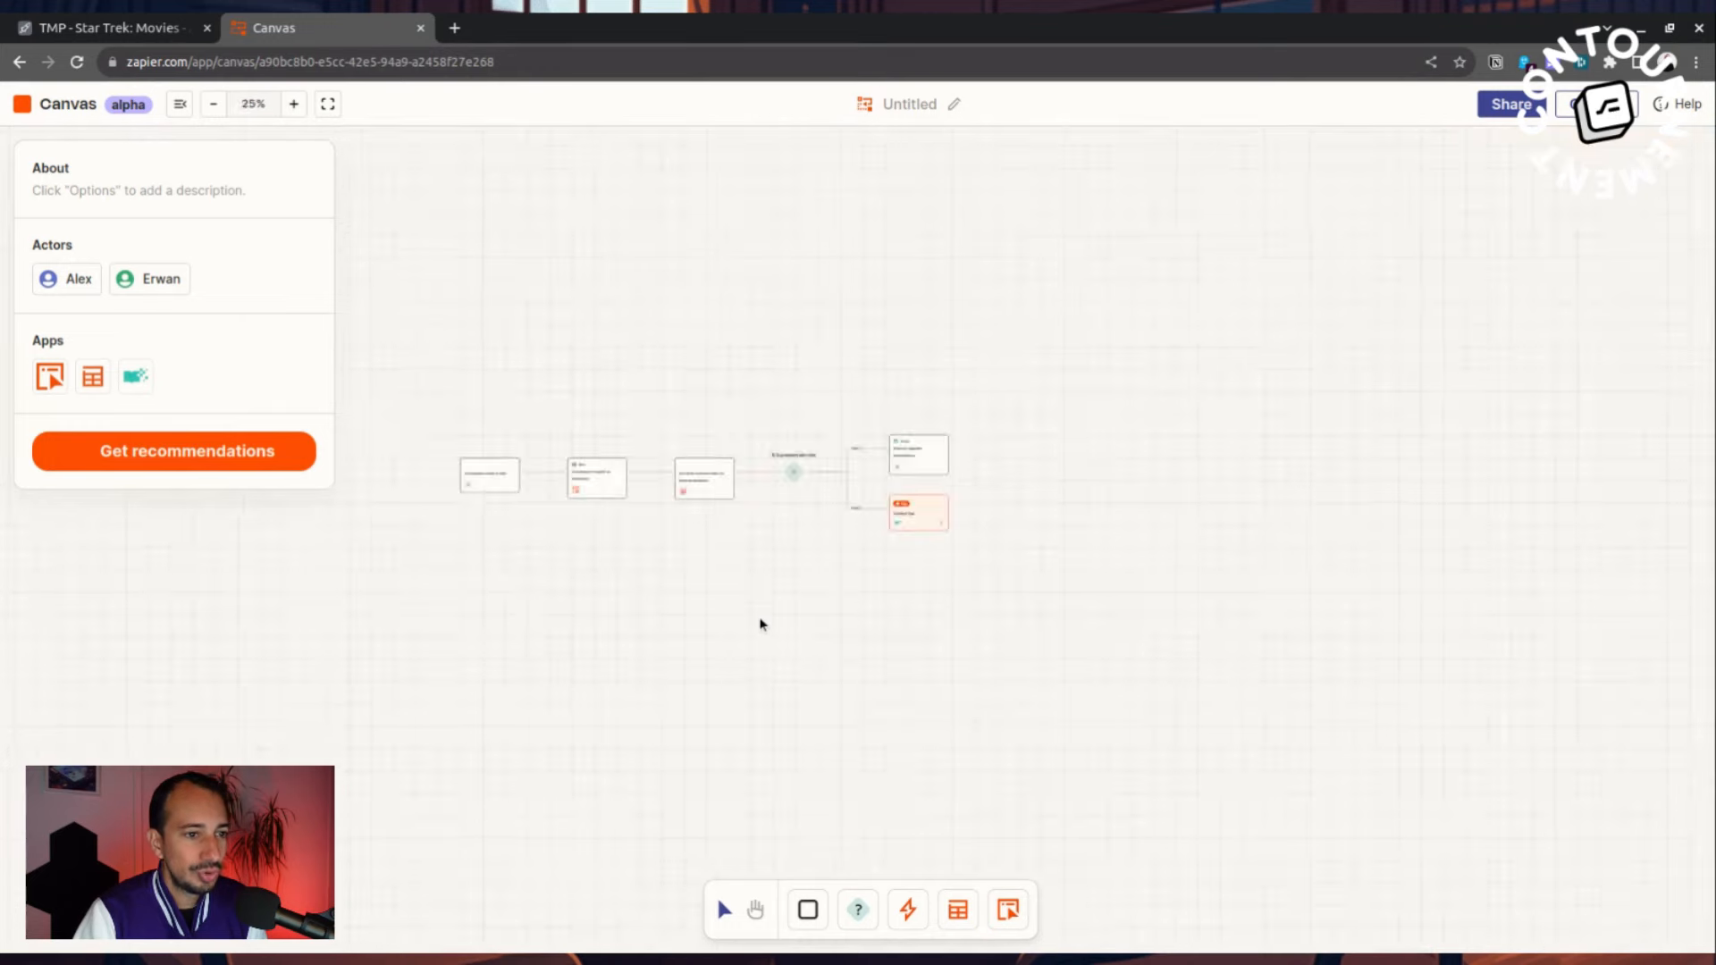
pyautogui.scroll(5, 761, 623)
pyautogui.moveTo(765, 471); pyautogui.dragTo(1143, 794)
pyautogui.scroll(-5, 807, 580)
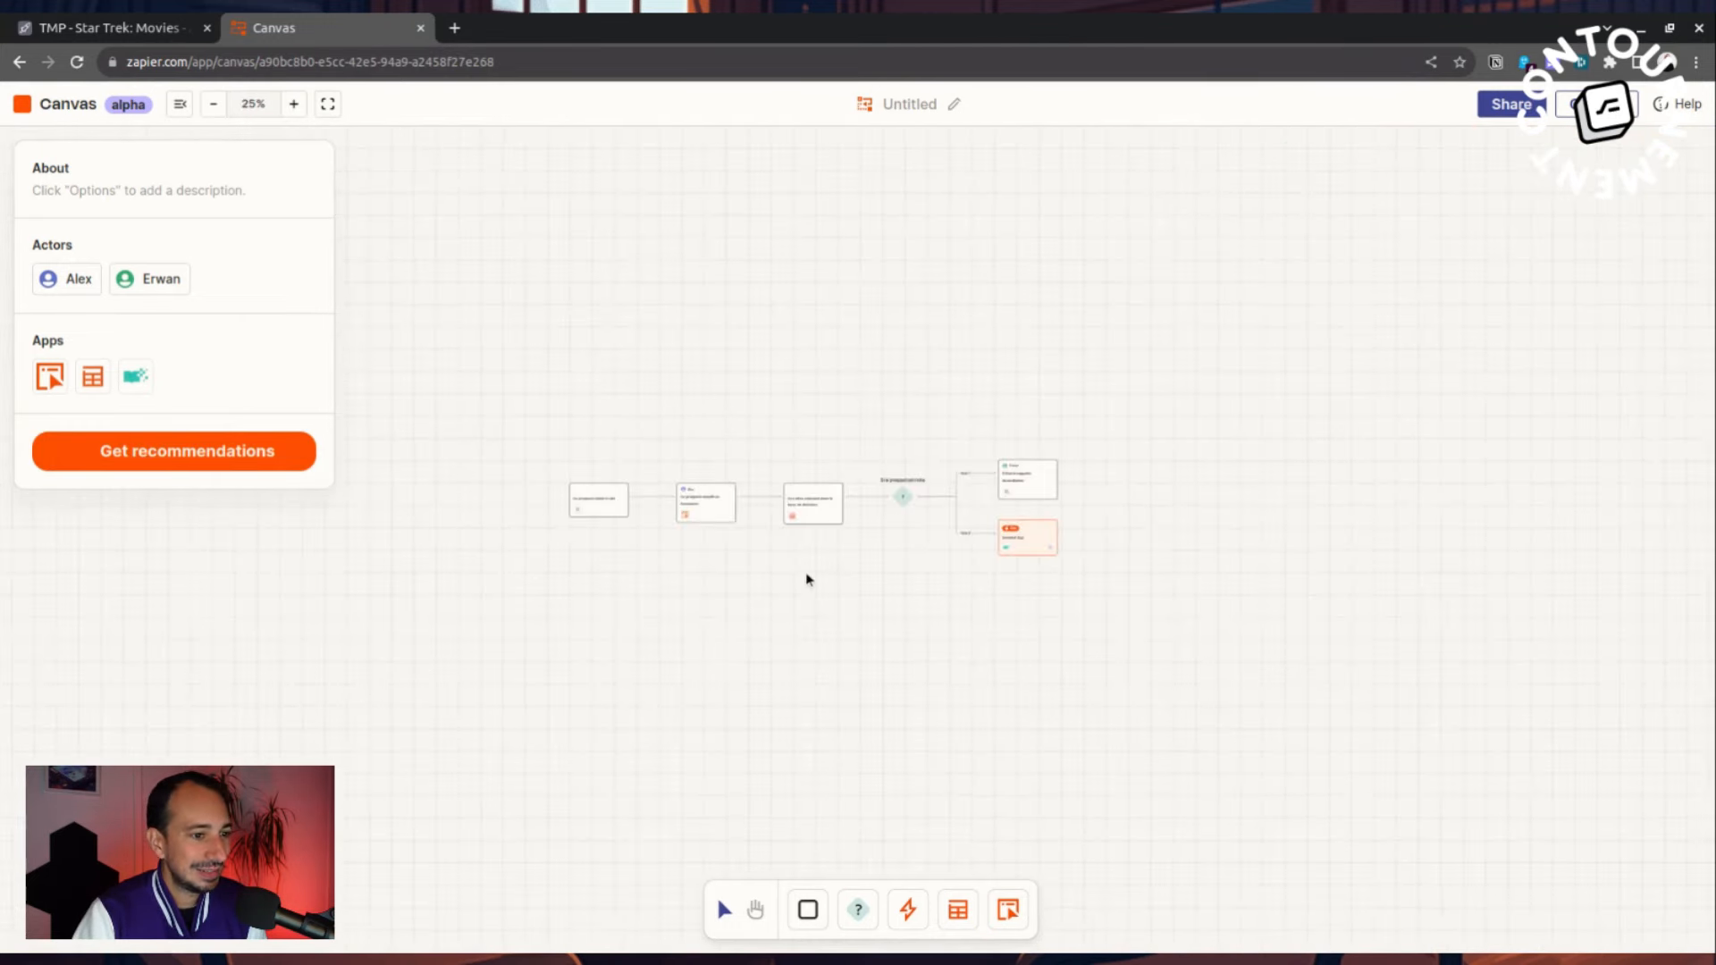
pyautogui.scroll(3, 807, 579)
pyautogui.moveTo(745, 591); pyautogui.dragTo(963, 665)
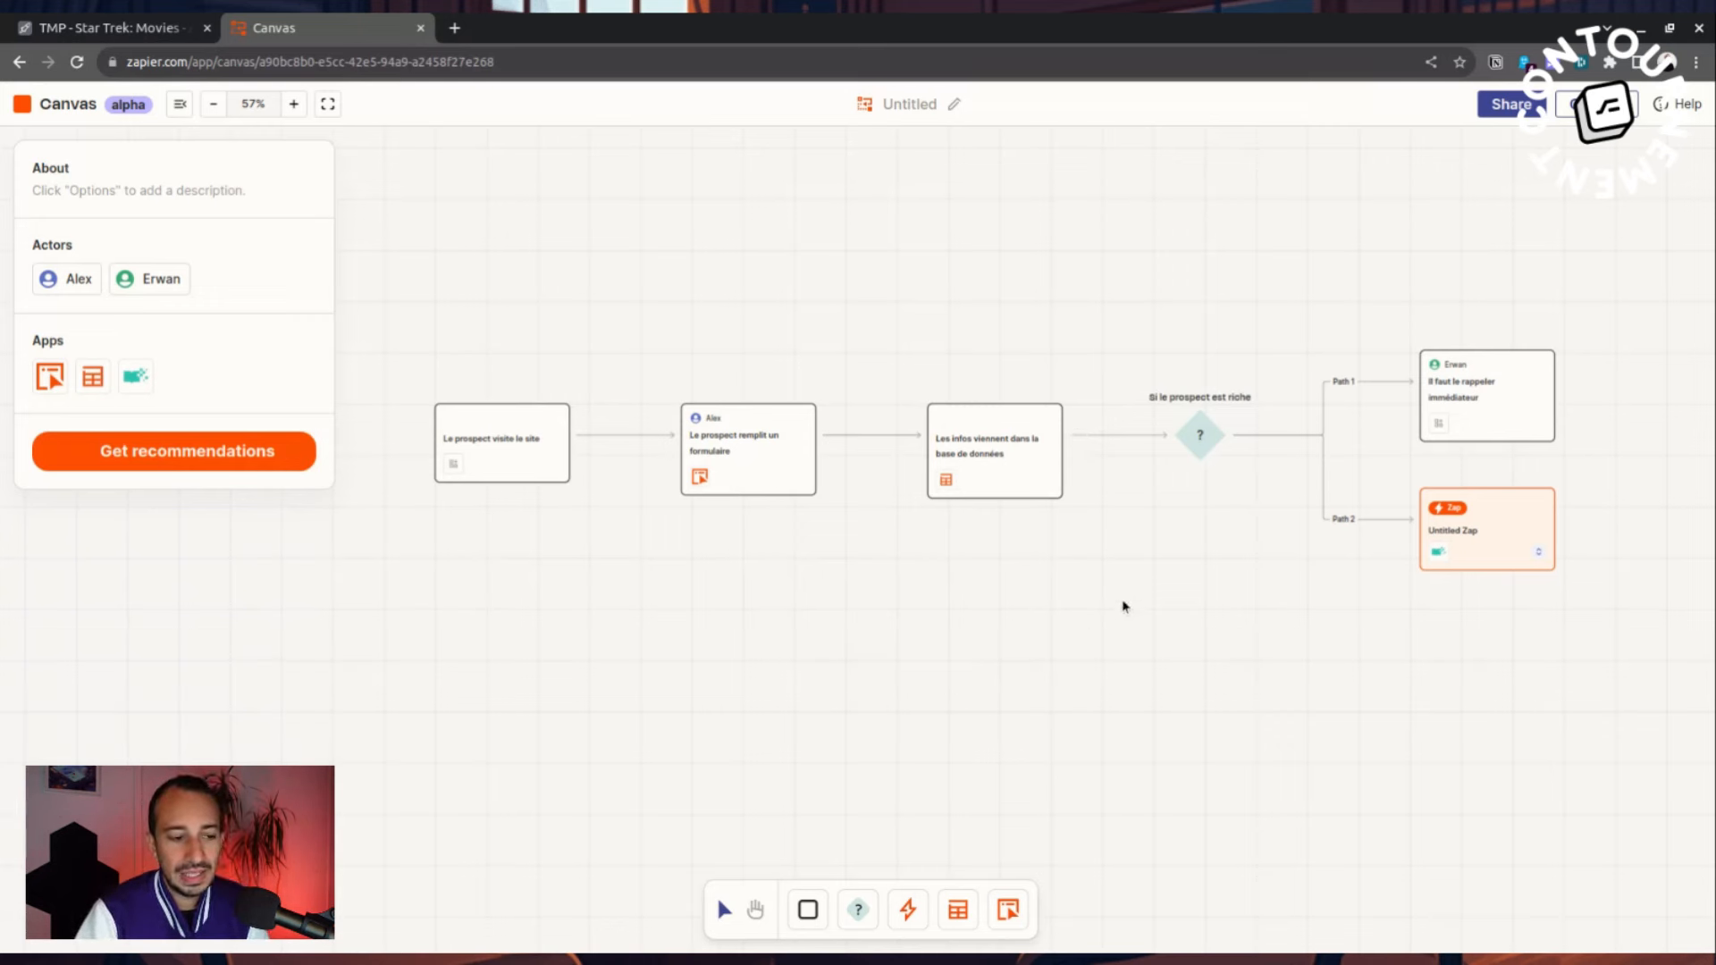
# - Add a Zap step connected after the call-back step on Path 1
pyautogui.moveTo(1091, 621); pyautogui.dragTo(590, 688)
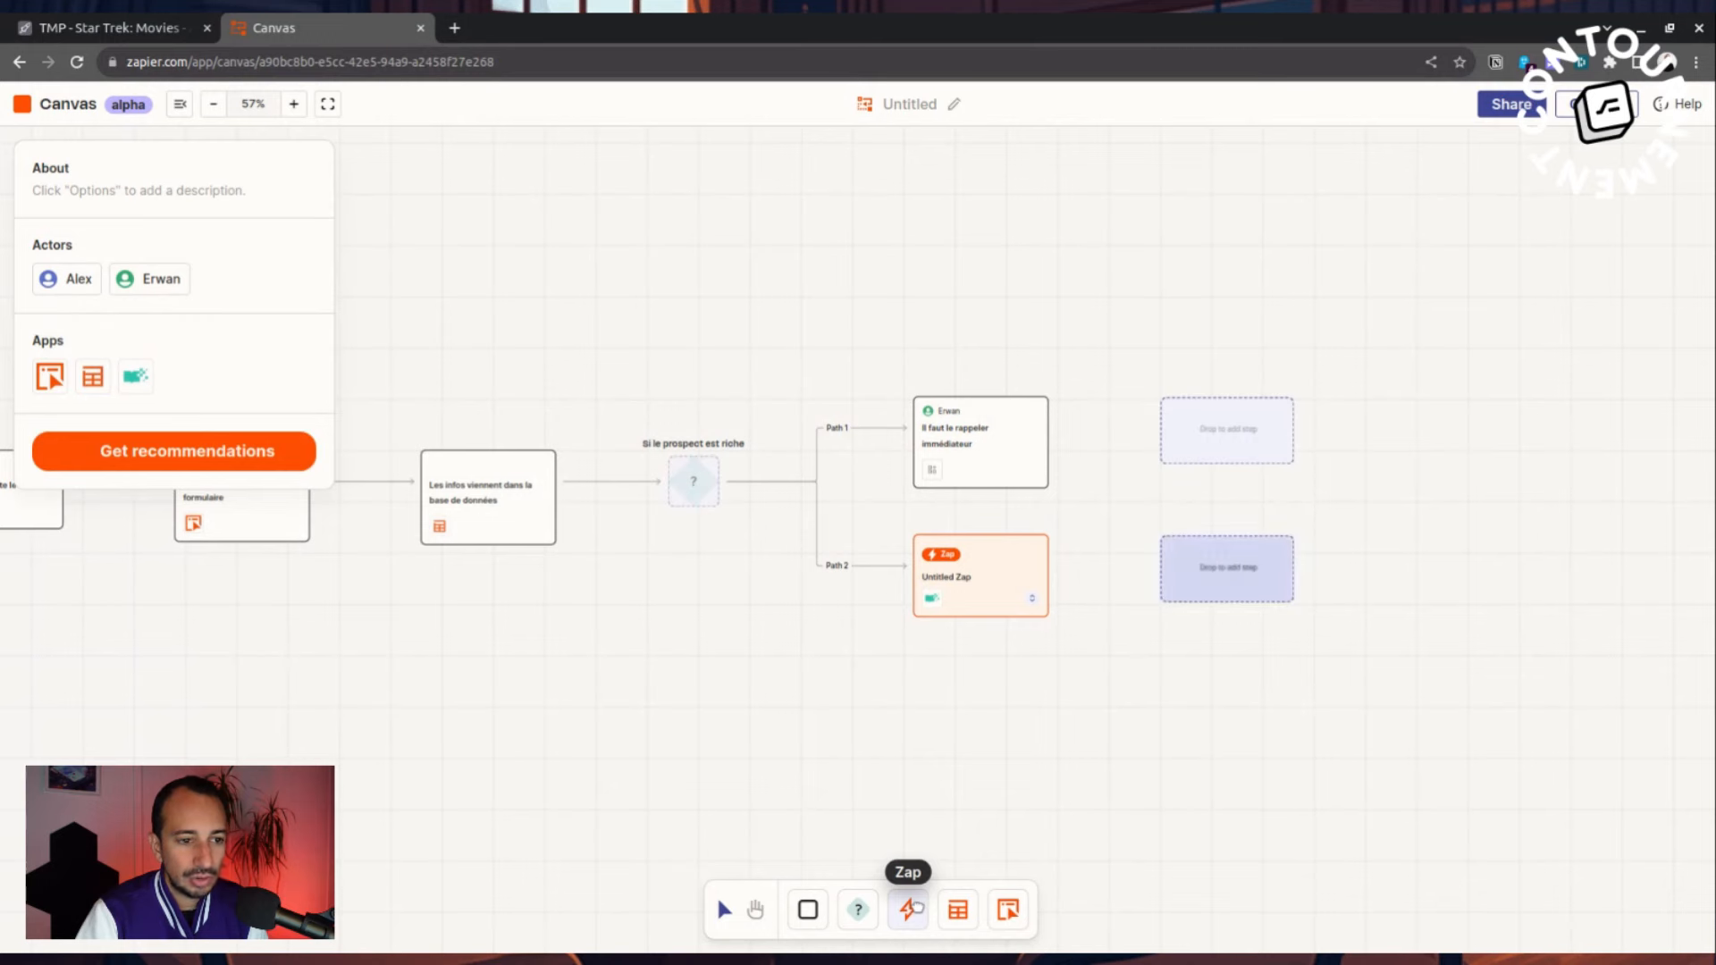
pyautogui.click(1227, 430)
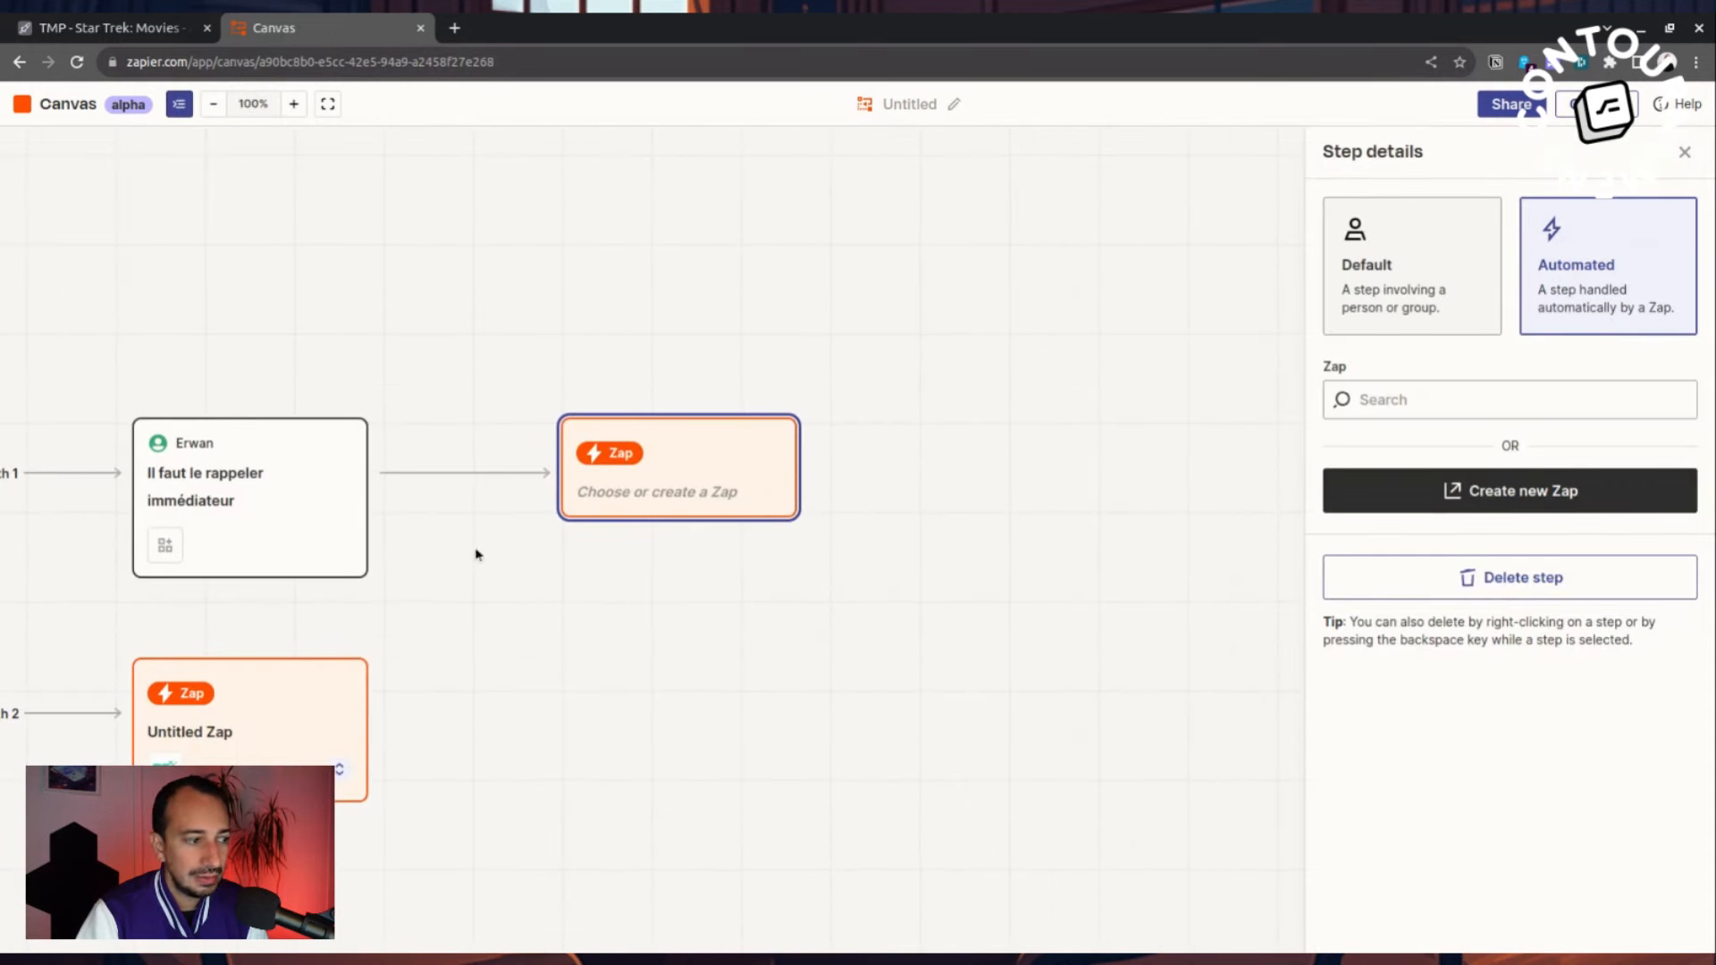
# - Add a Tables by Zapier step connected after the empty Zap step on Path 1 and leave its details
pyautogui.click(1685, 153)
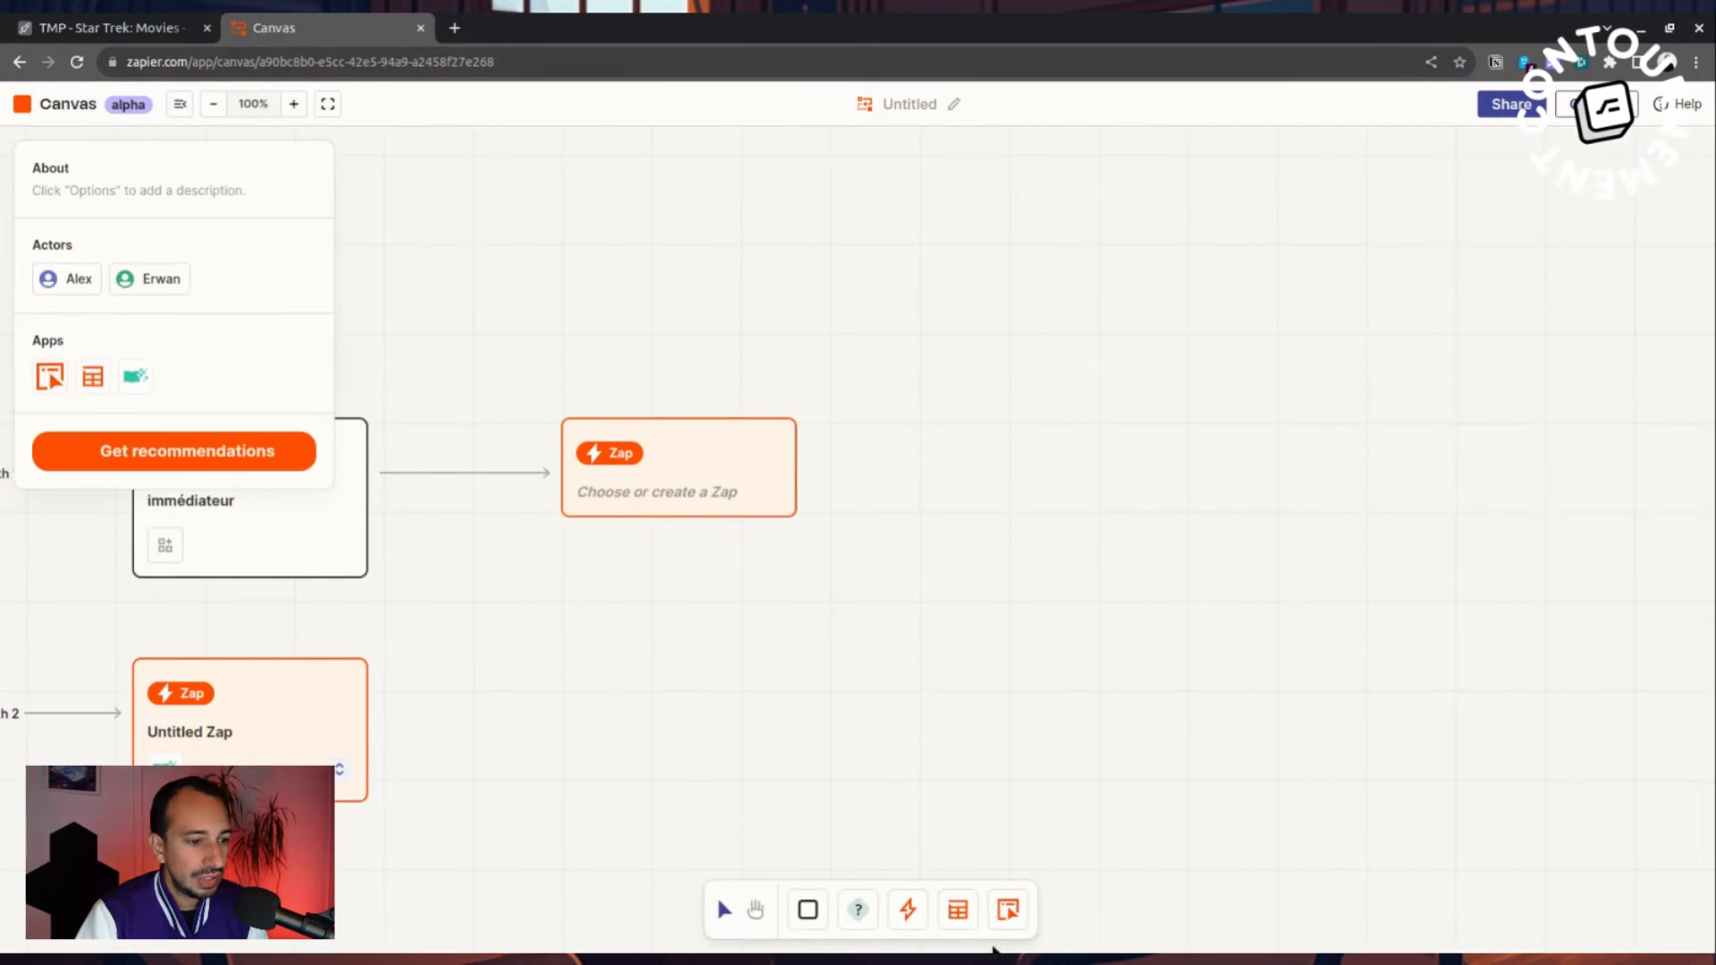
pyautogui.click(957, 924)
pyautogui.click(1073, 497)
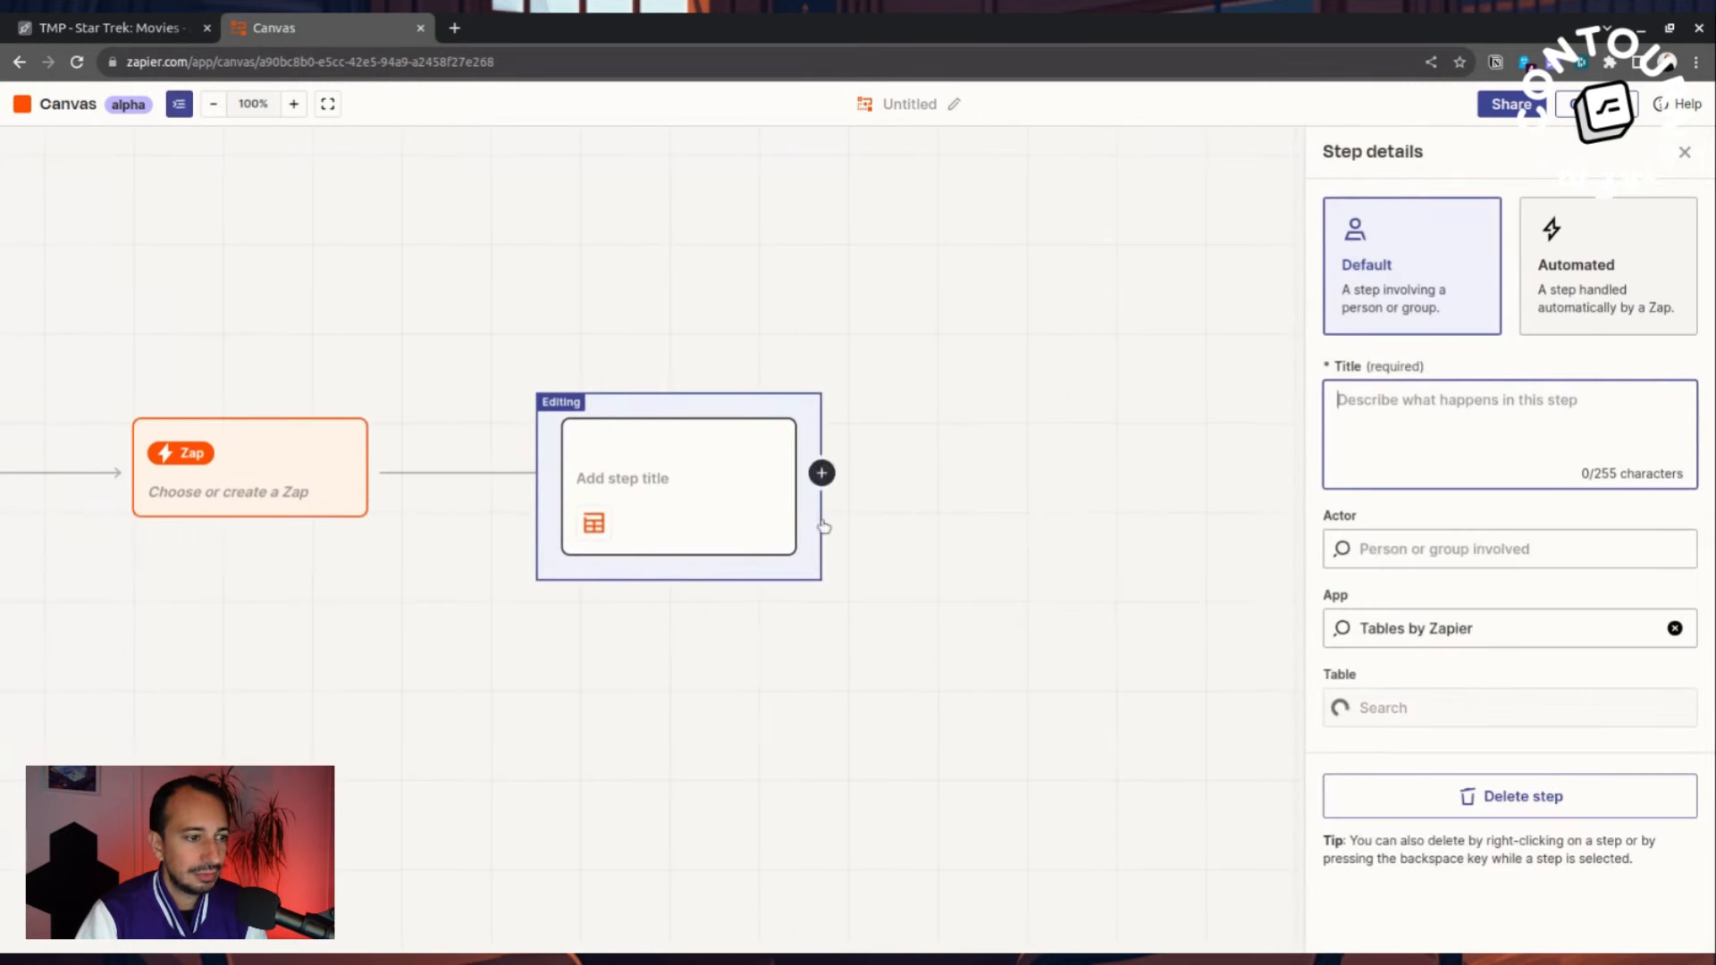
pyautogui.click(1685, 153)
# - Delete the untitled table step and the empty Zap step that follow the call-back step on Path 1
pyautogui.moveTo(1031, 595); pyautogui.dragTo(136, 353)
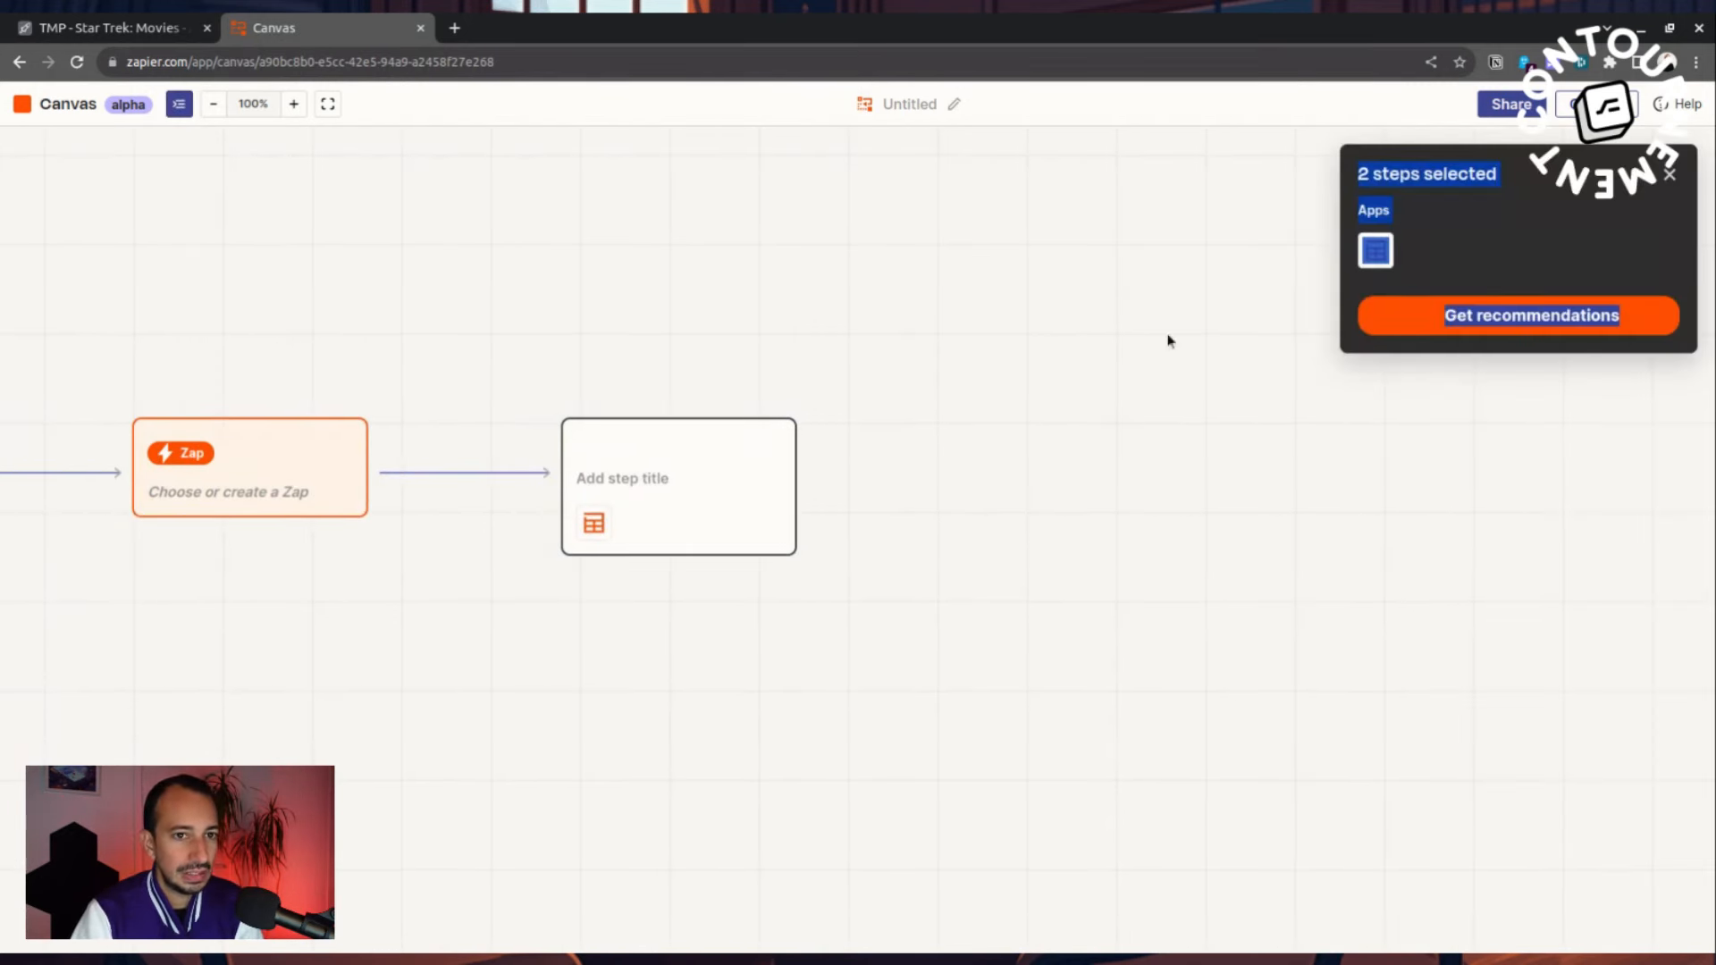
pyautogui.click(1668, 175)
pyautogui.hscroll(-8, 581, 698)
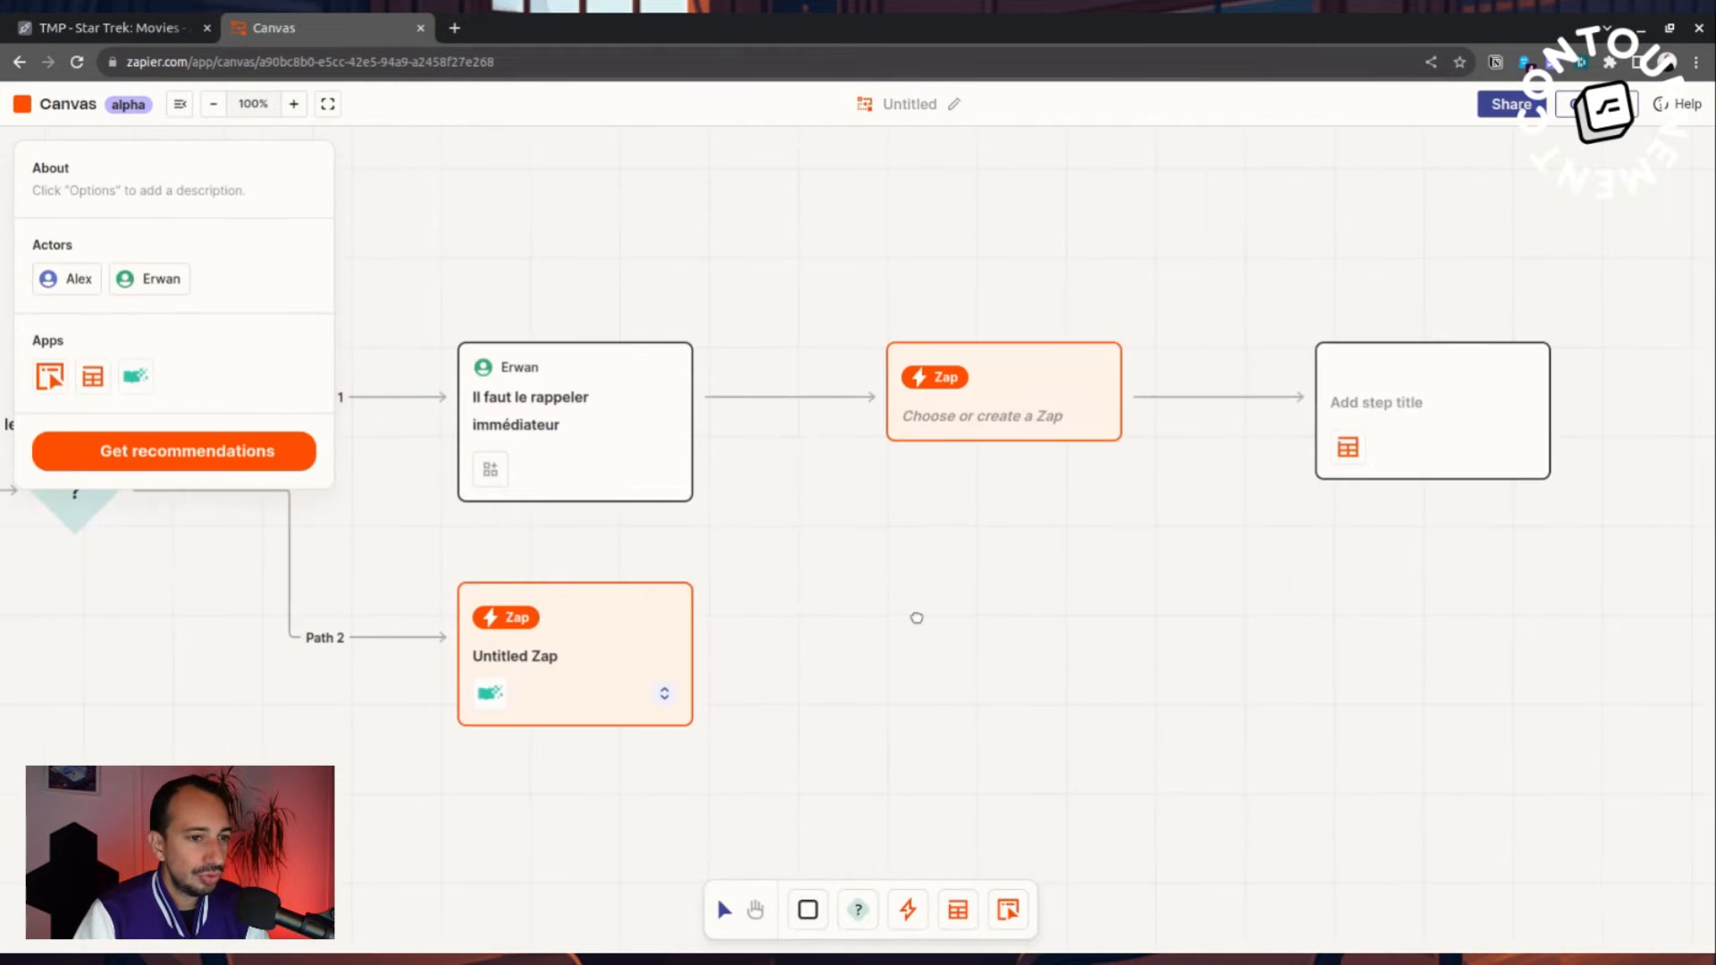
pyautogui.click(1498, 429)
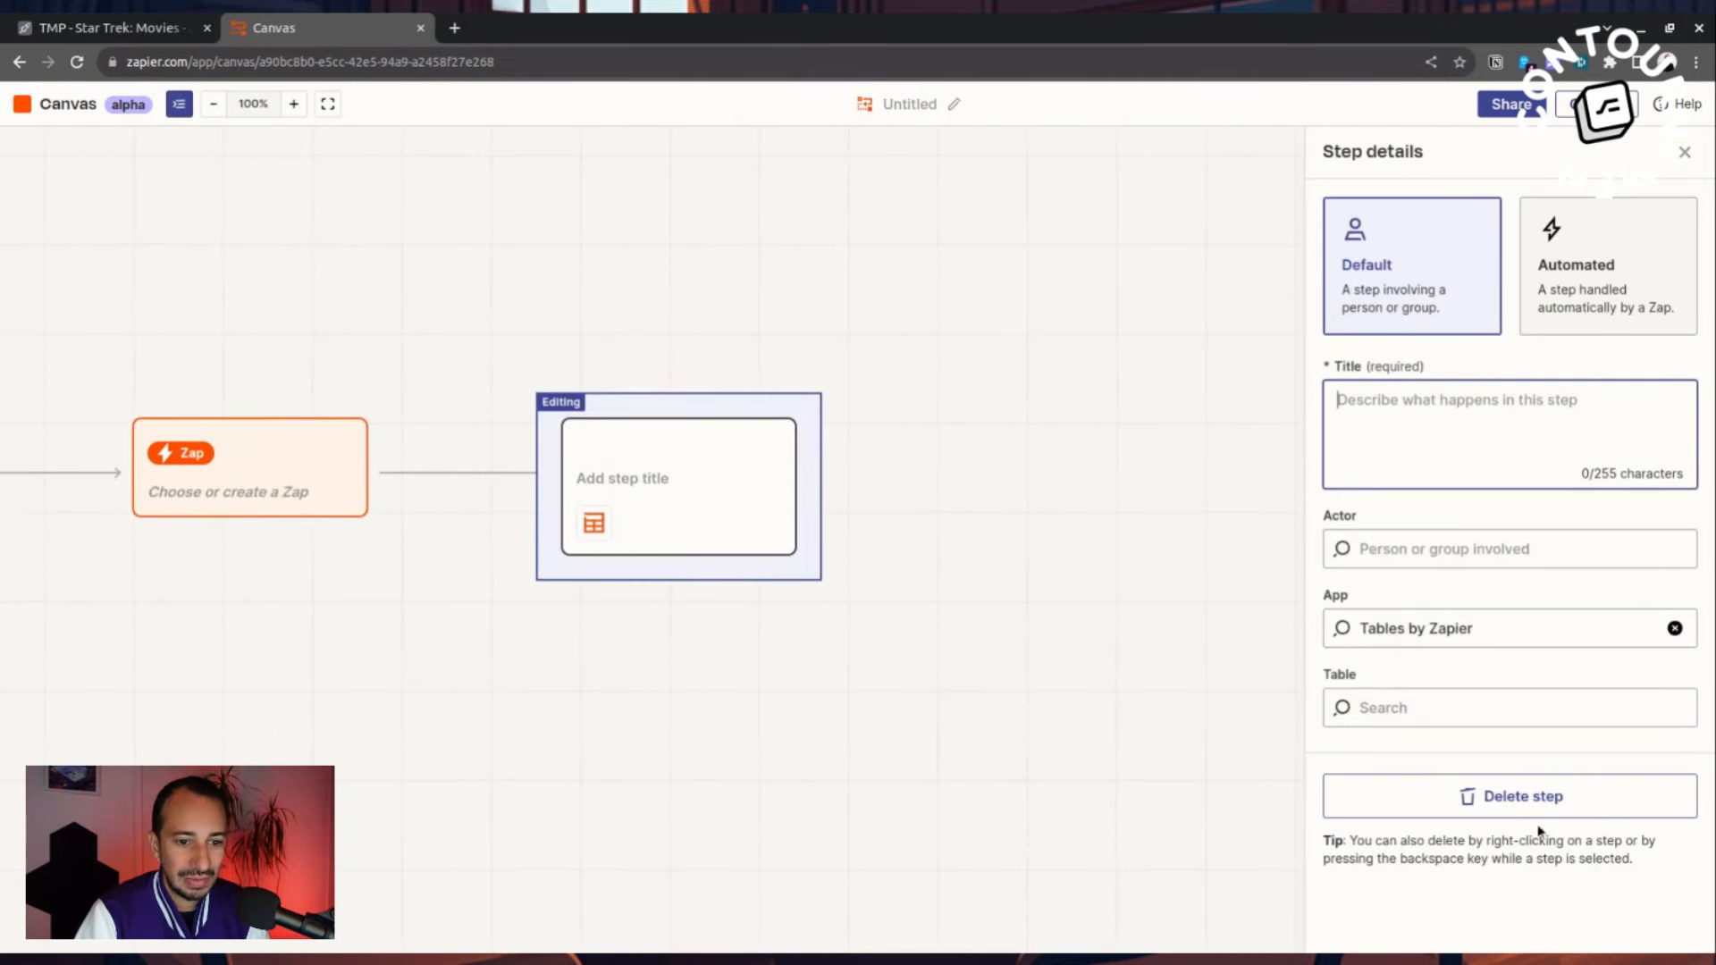
pyautogui.click(1528, 800)
pyautogui.moveTo(479, 667); pyautogui.dragTo(1054, 594)
pyautogui.click(792, 396)
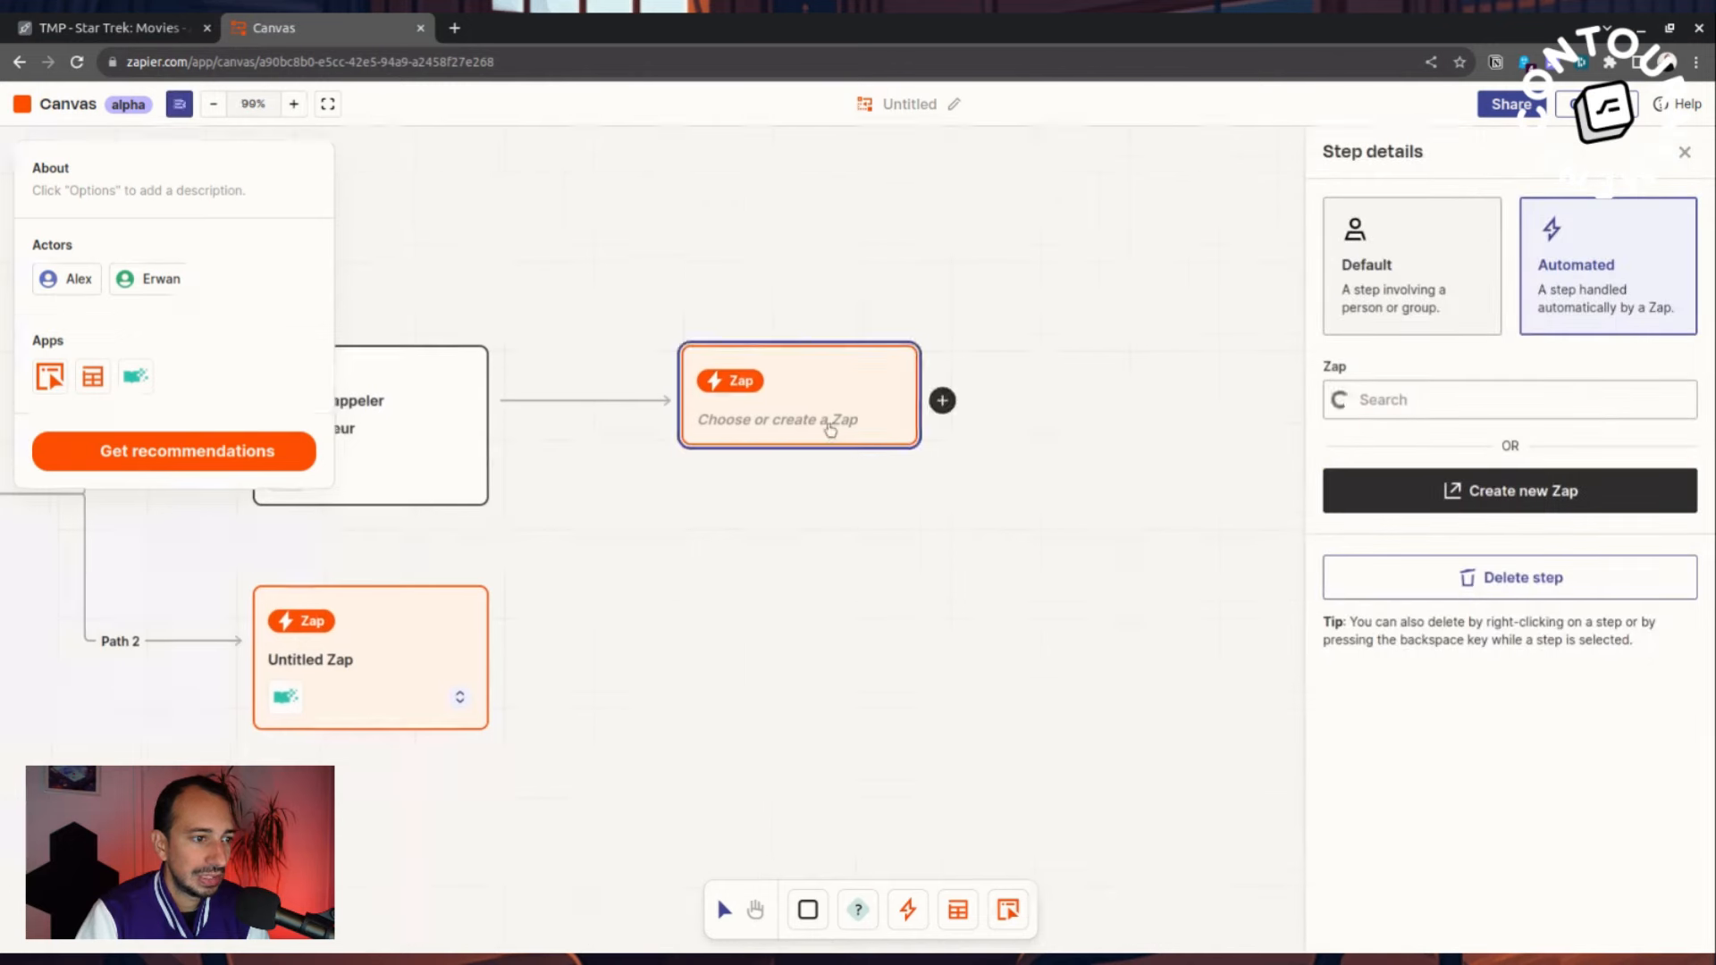
pyautogui.click(1510, 577)
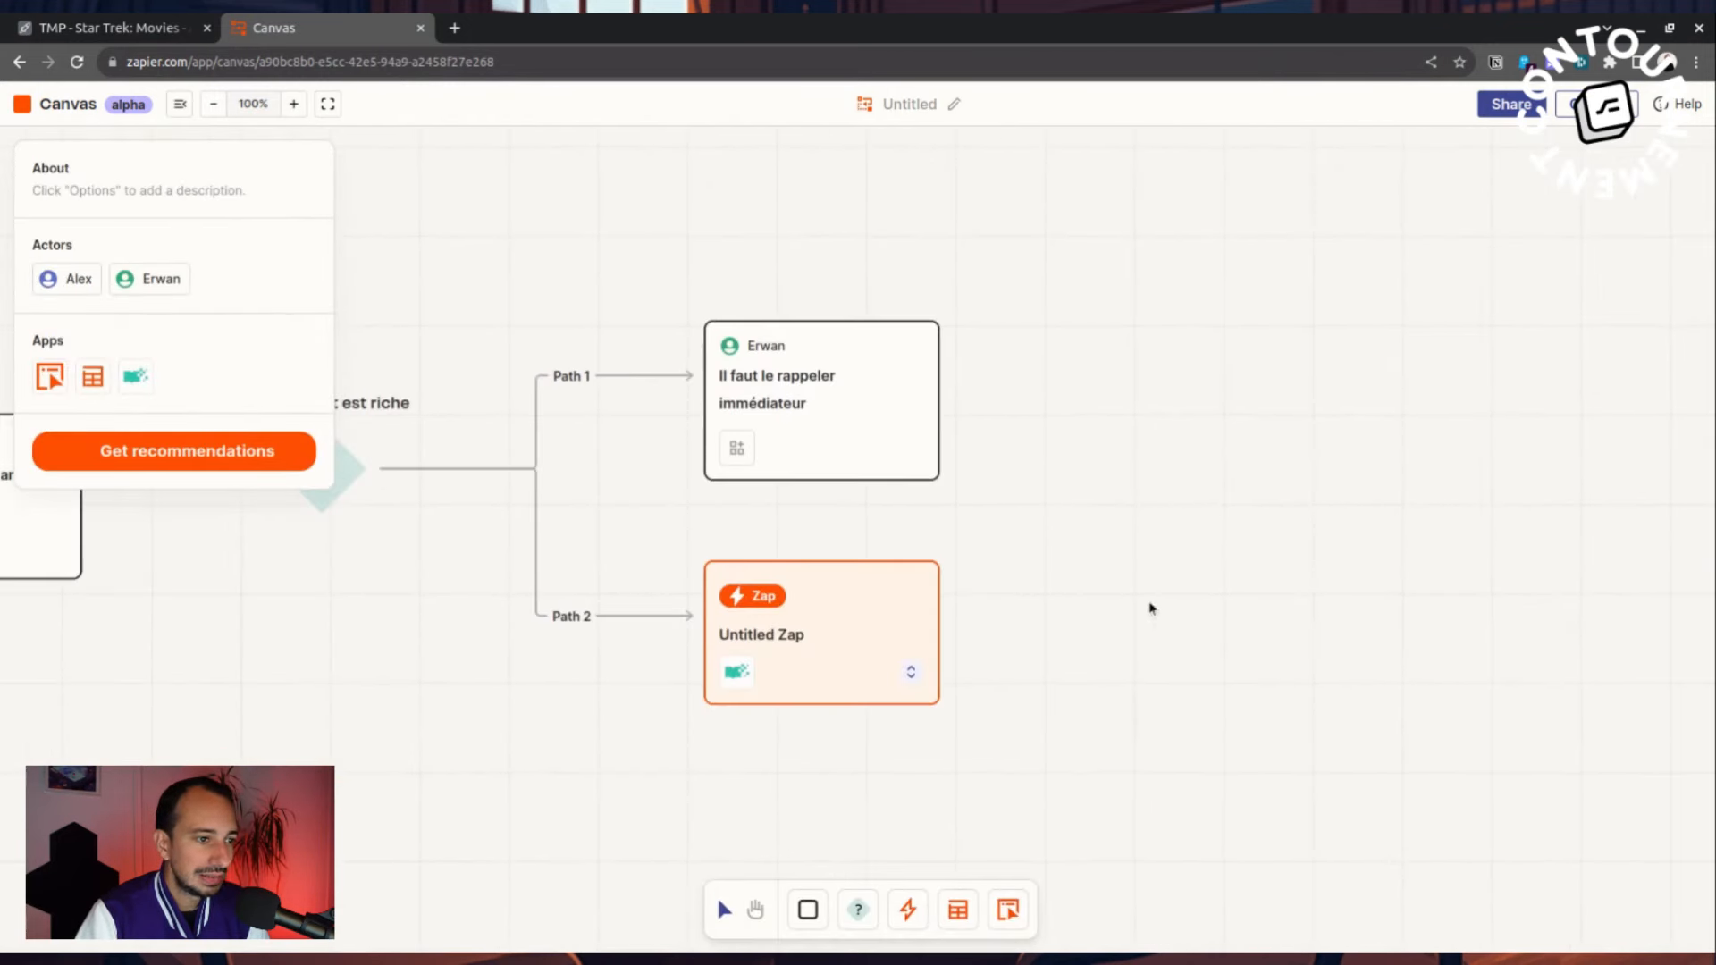
# - Split the path after the call-back step on Path 1 and fit the whole workflow in view
pyautogui.click(964, 375)
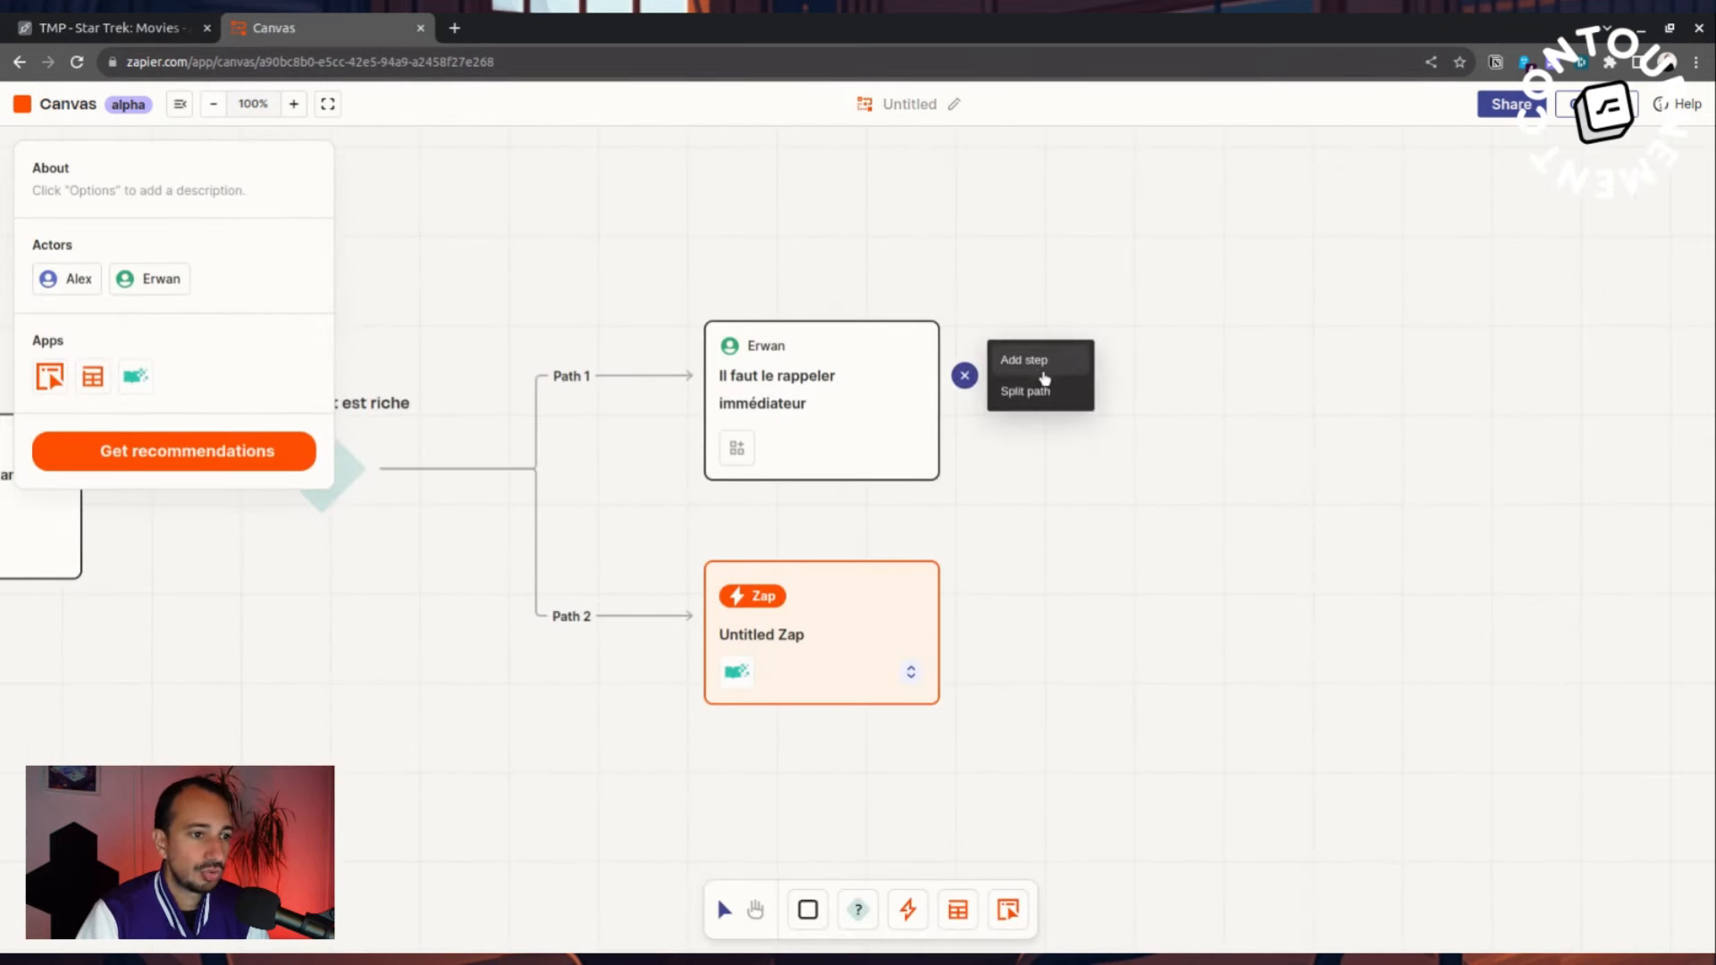
pyautogui.click(1053, 397)
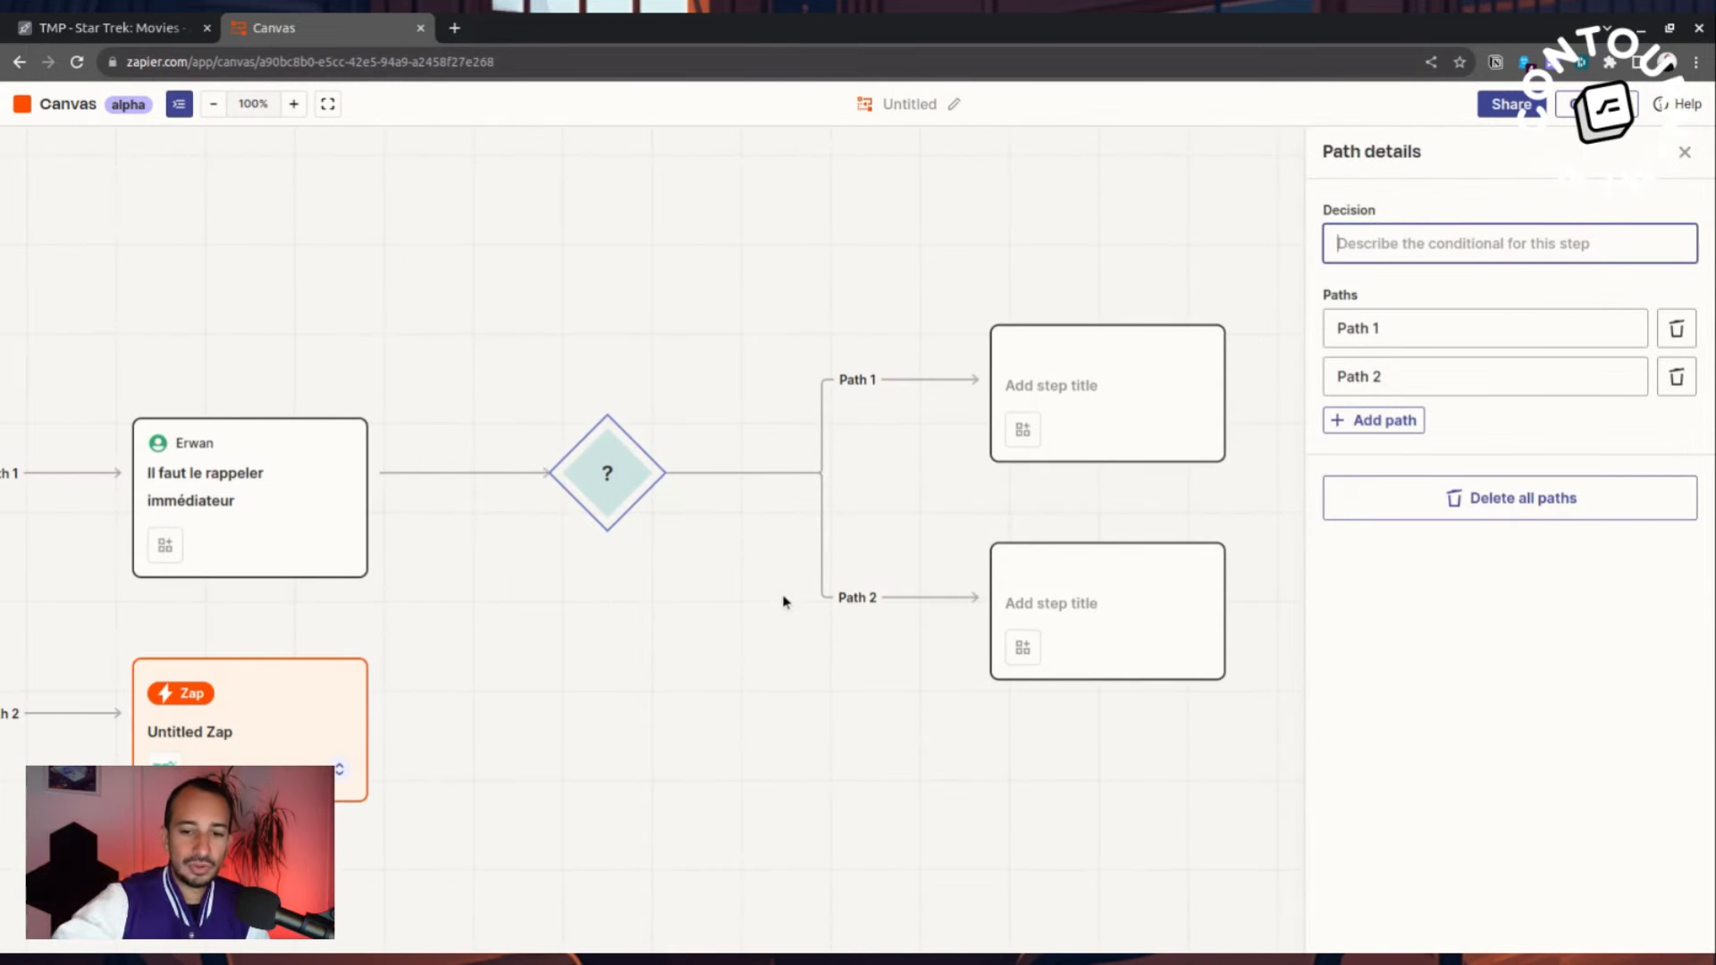
pyautogui.scroll(-3, 647, 567)
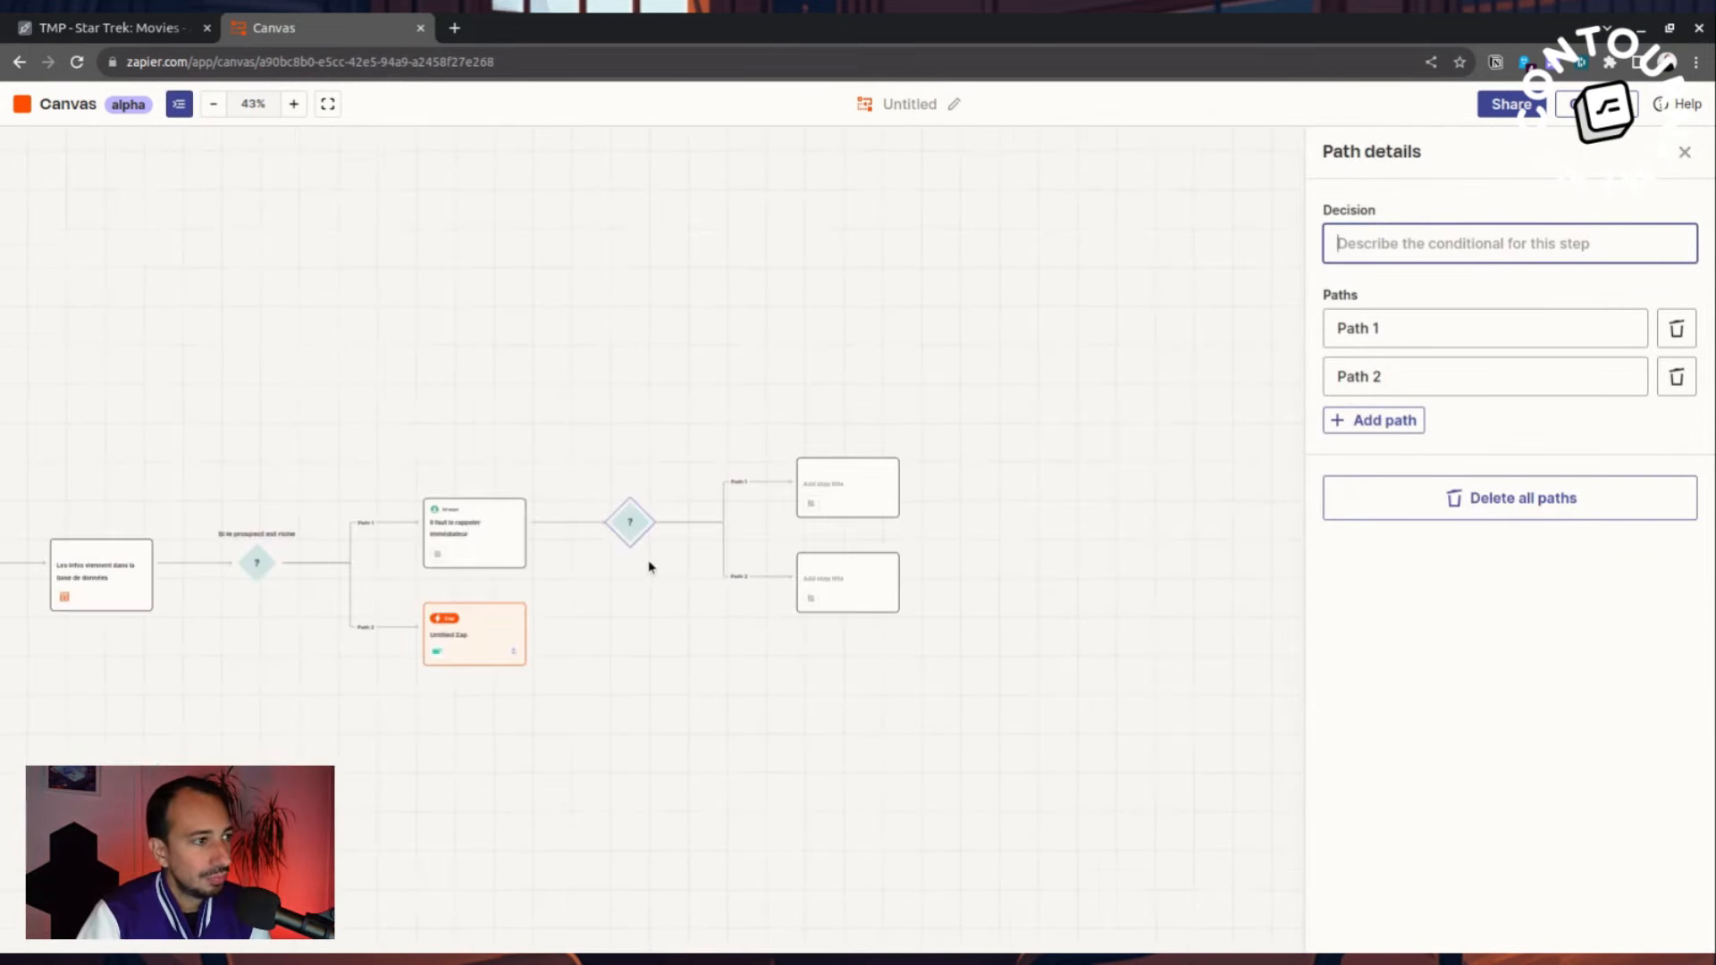
pyautogui.scroll(6, 642, 554)
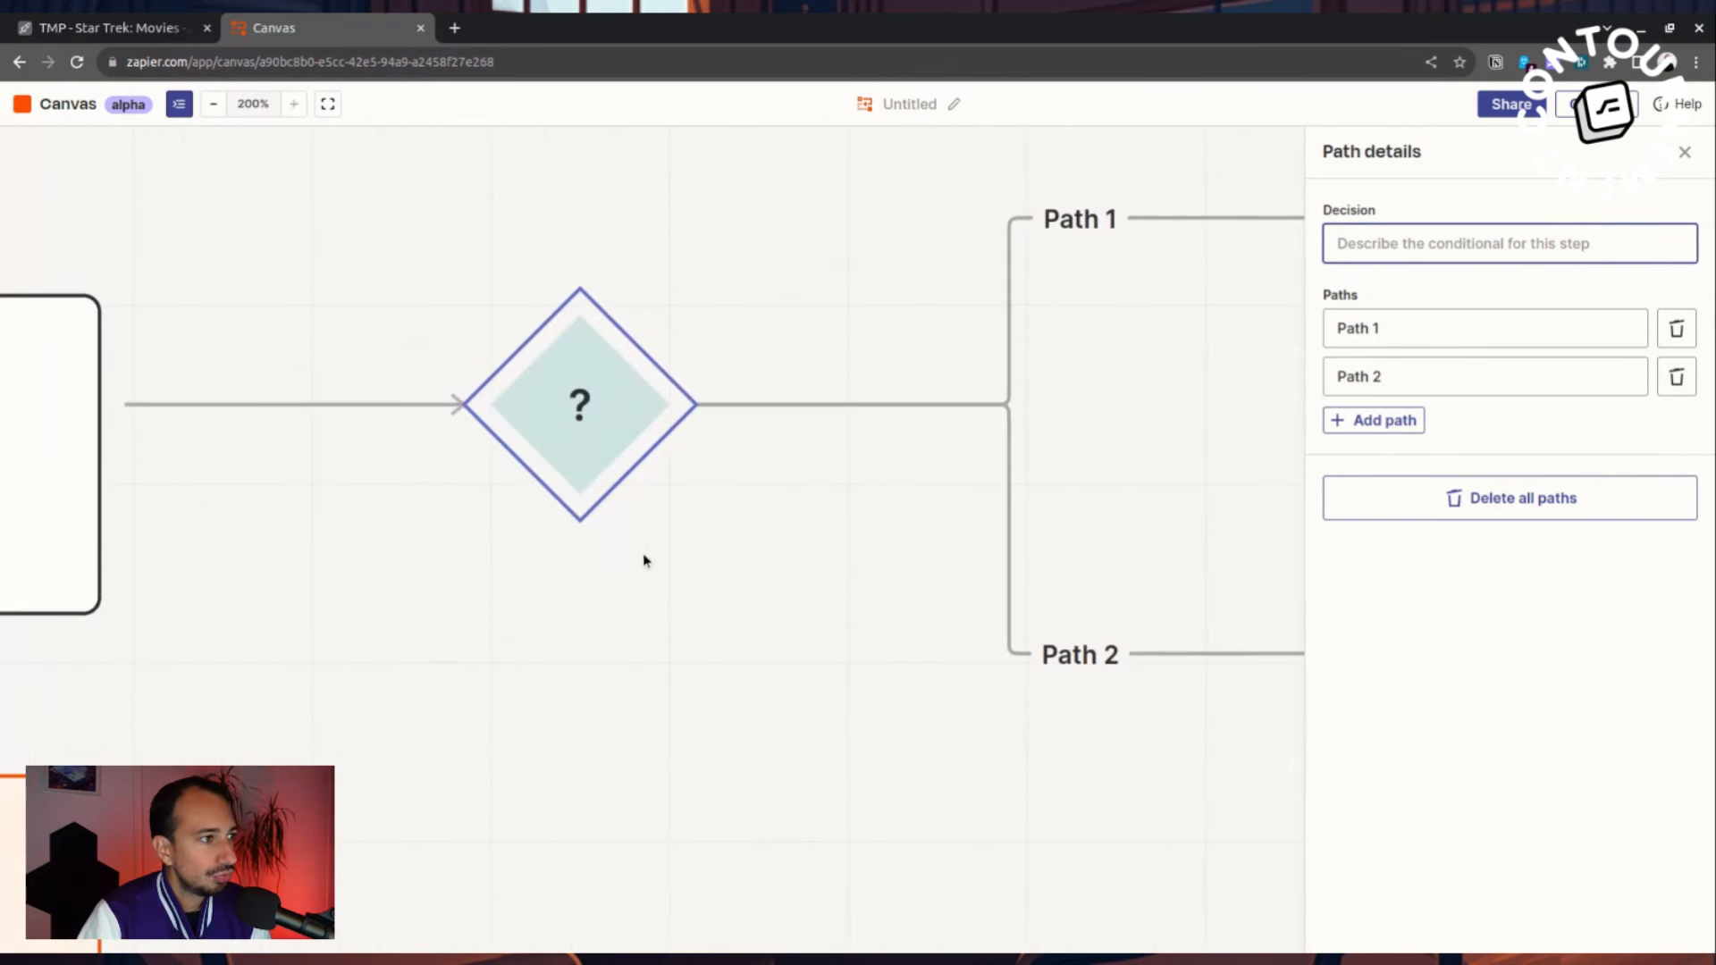
pyautogui.click(327, 104)
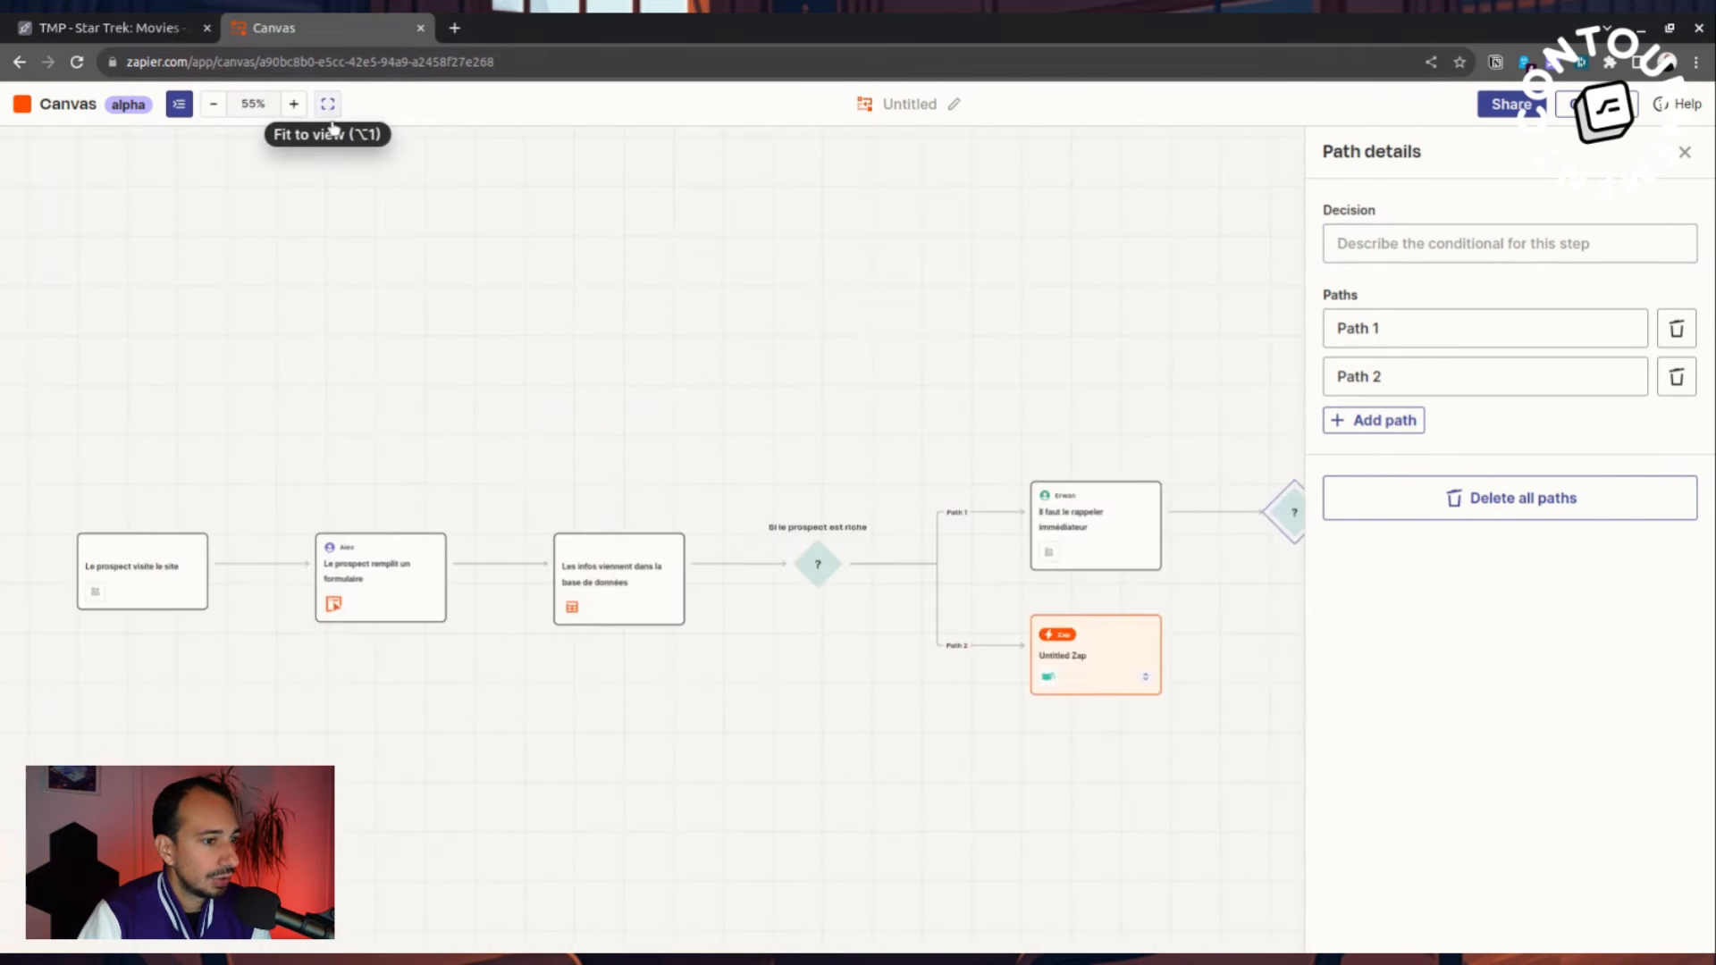
# - Request recommendations for the canvas, read the suggested Zap and leave the recommendations
pyautogui.click(178, 106)
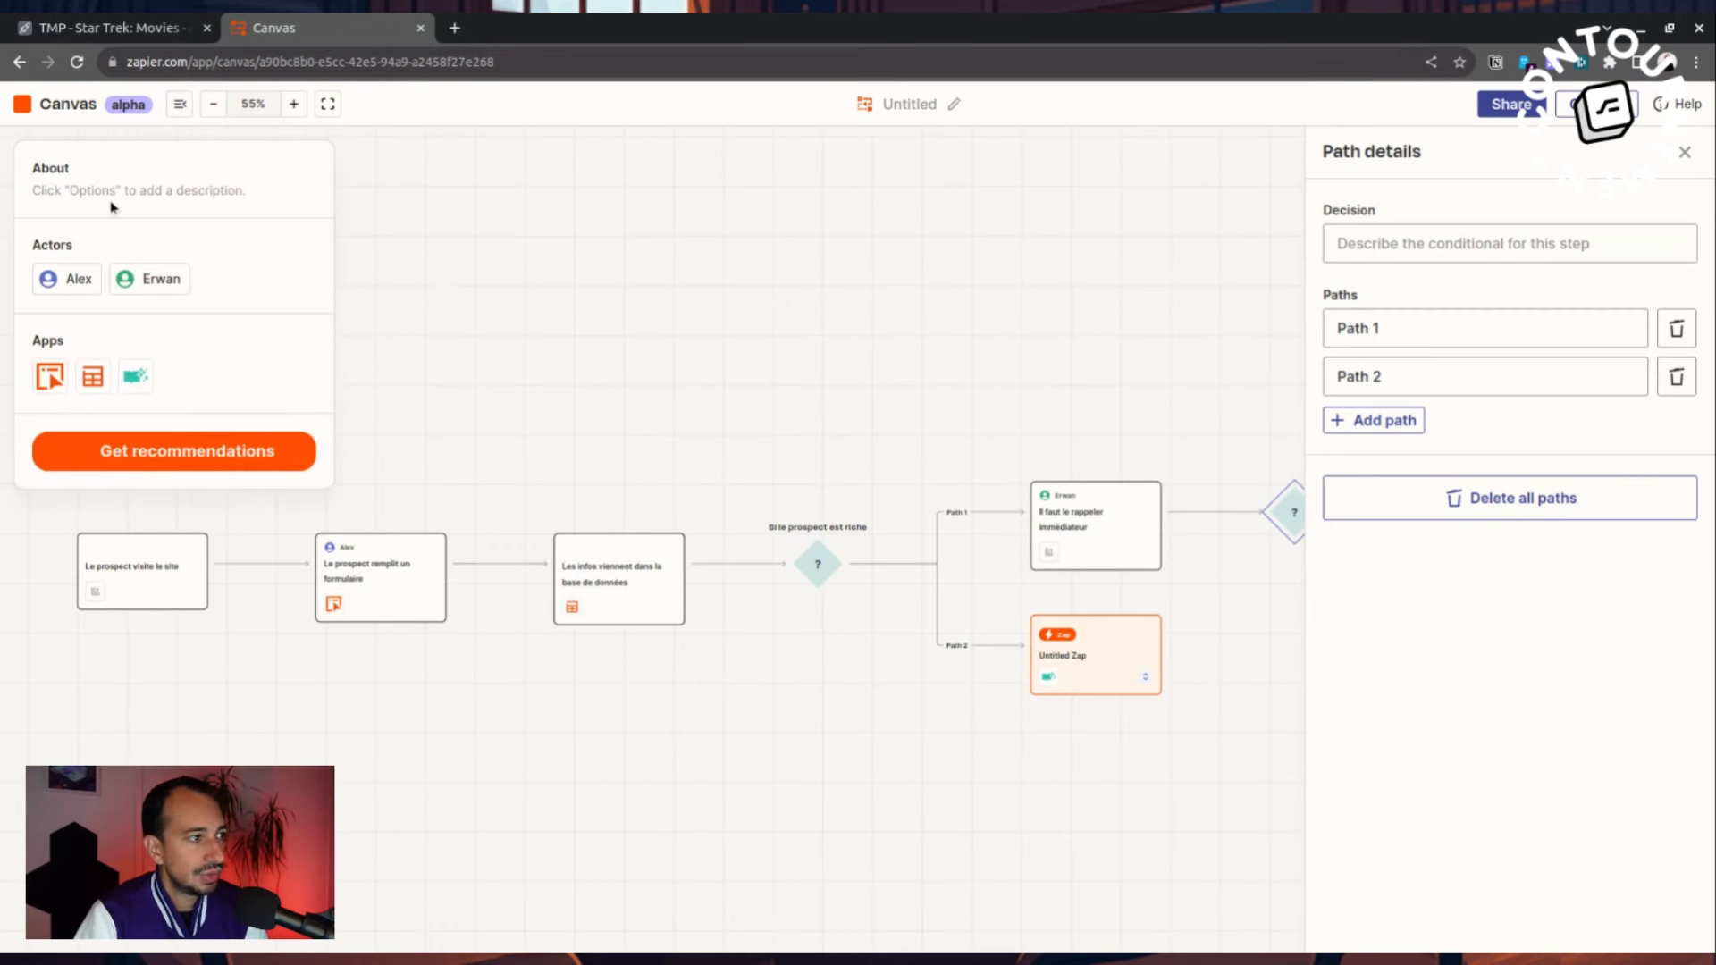
pyautogui.click(146, 458)
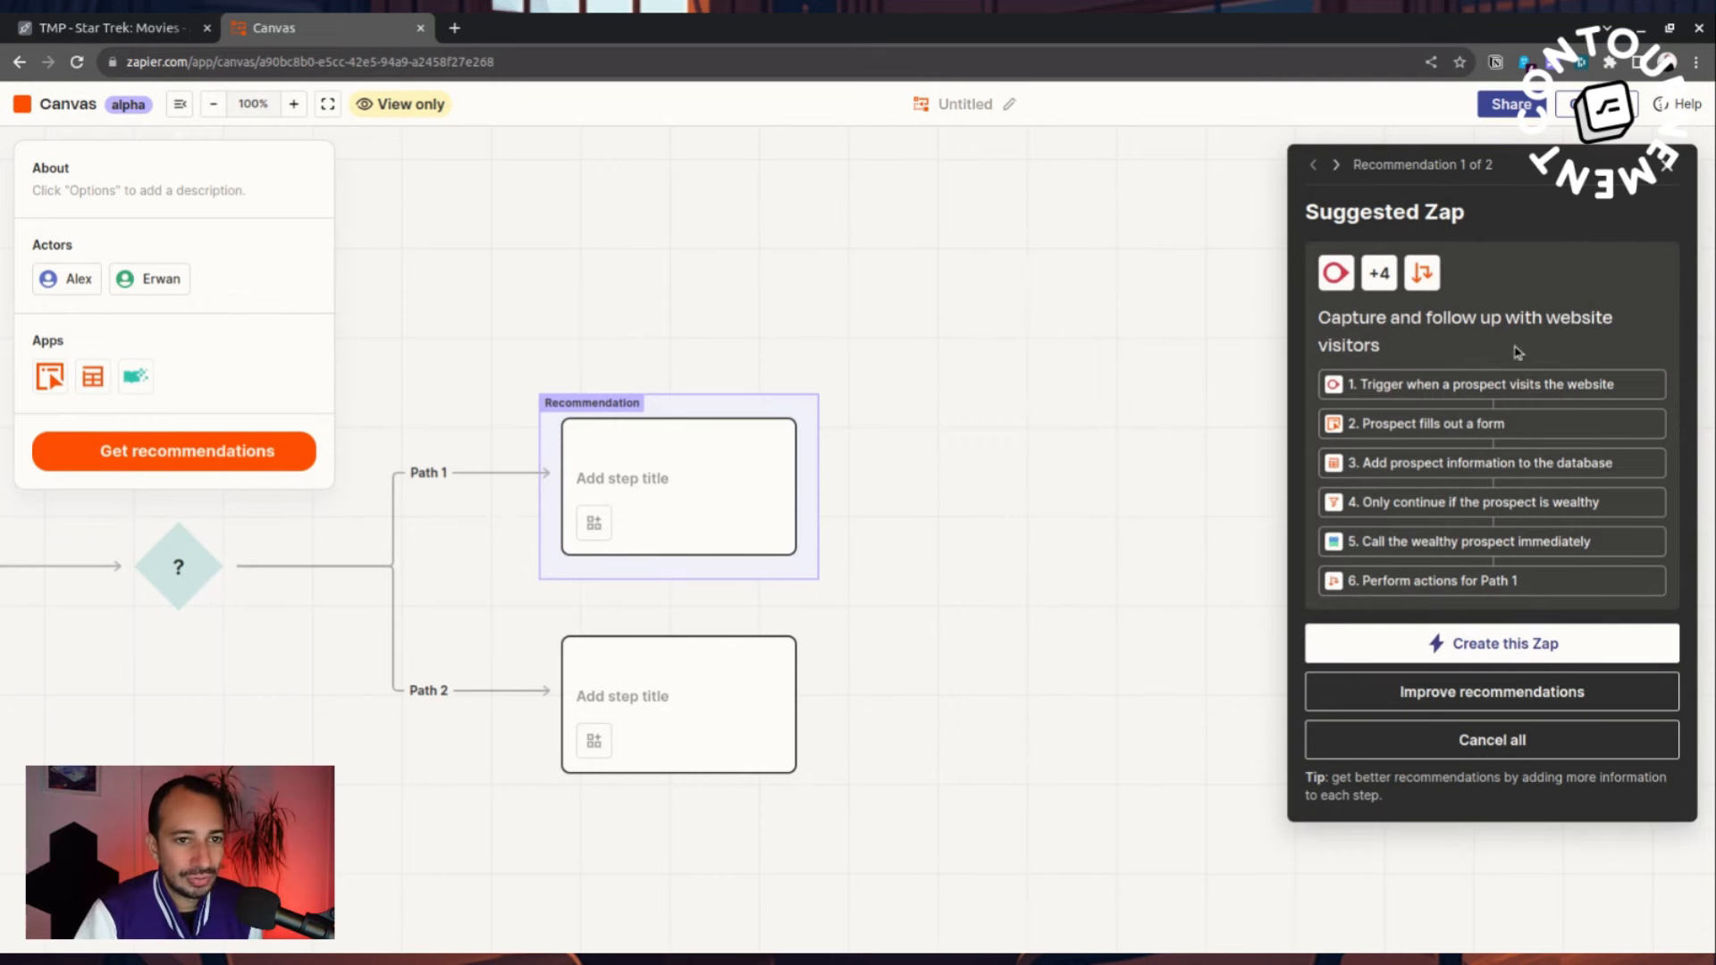
pyautogui.click(1094, 552)
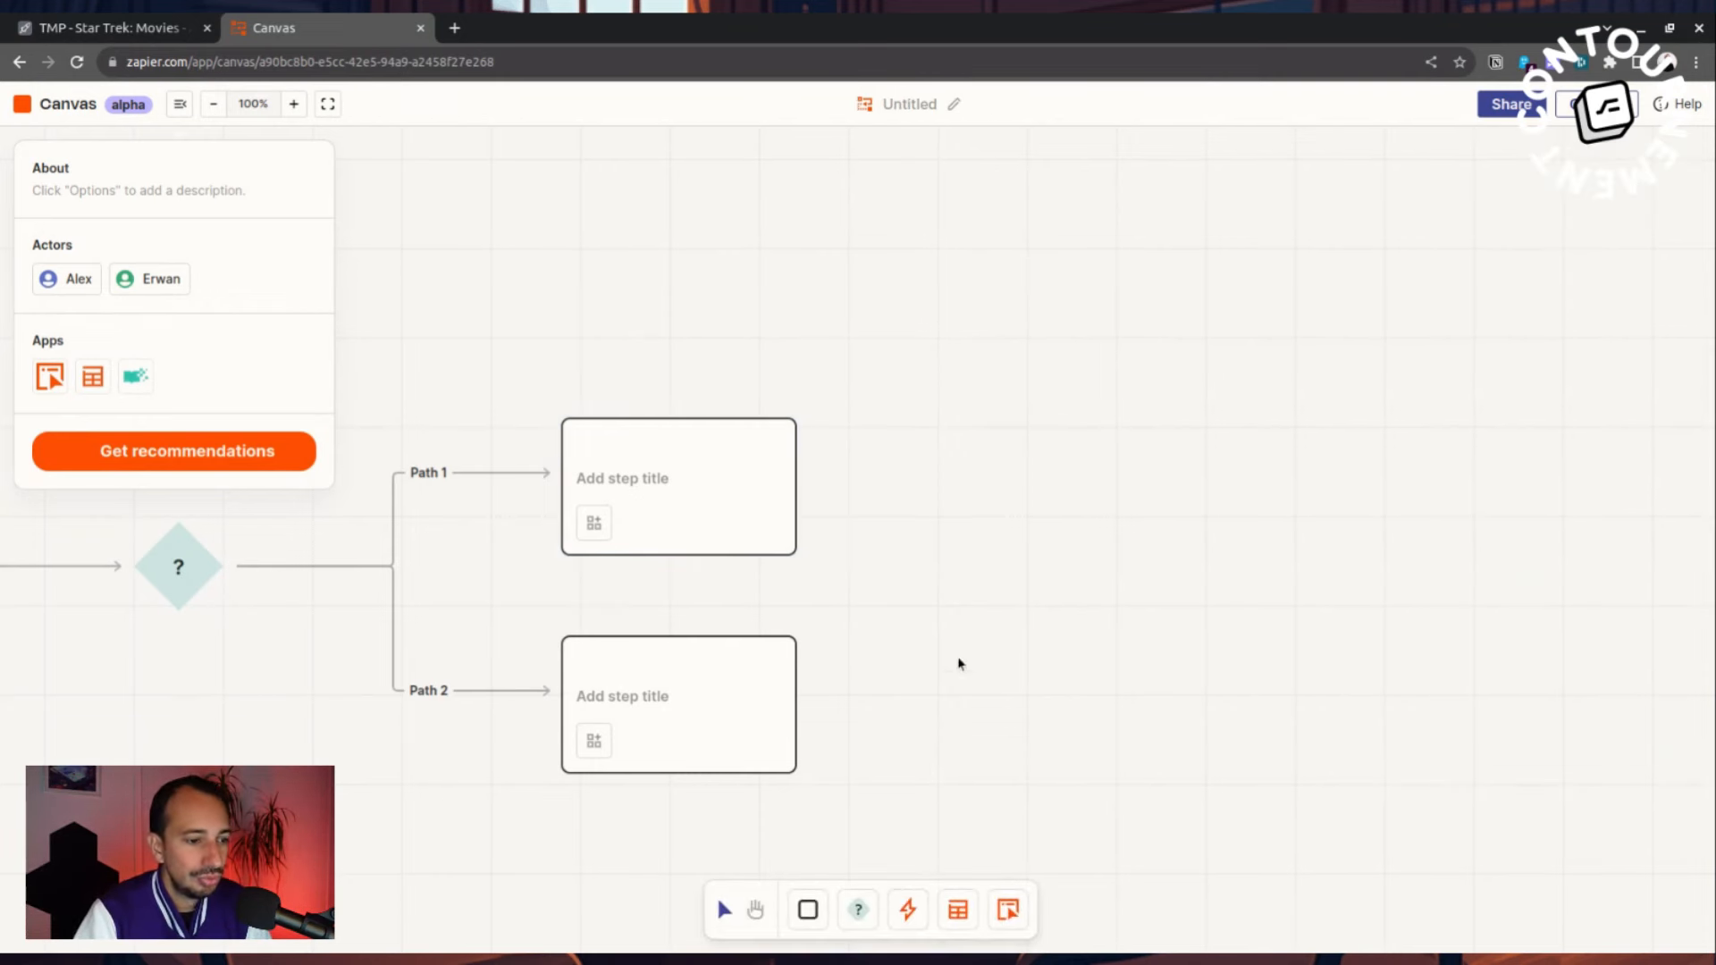
# - Review the overall workflow and the details of the "Les infos viennent dans la base de données" step, then close them
pyautogui.hscroll(-5, 1252, 575)
pyautogui.scroll(-2, 1252, 574)
pyautogui.scroll(-5, 781, 676)
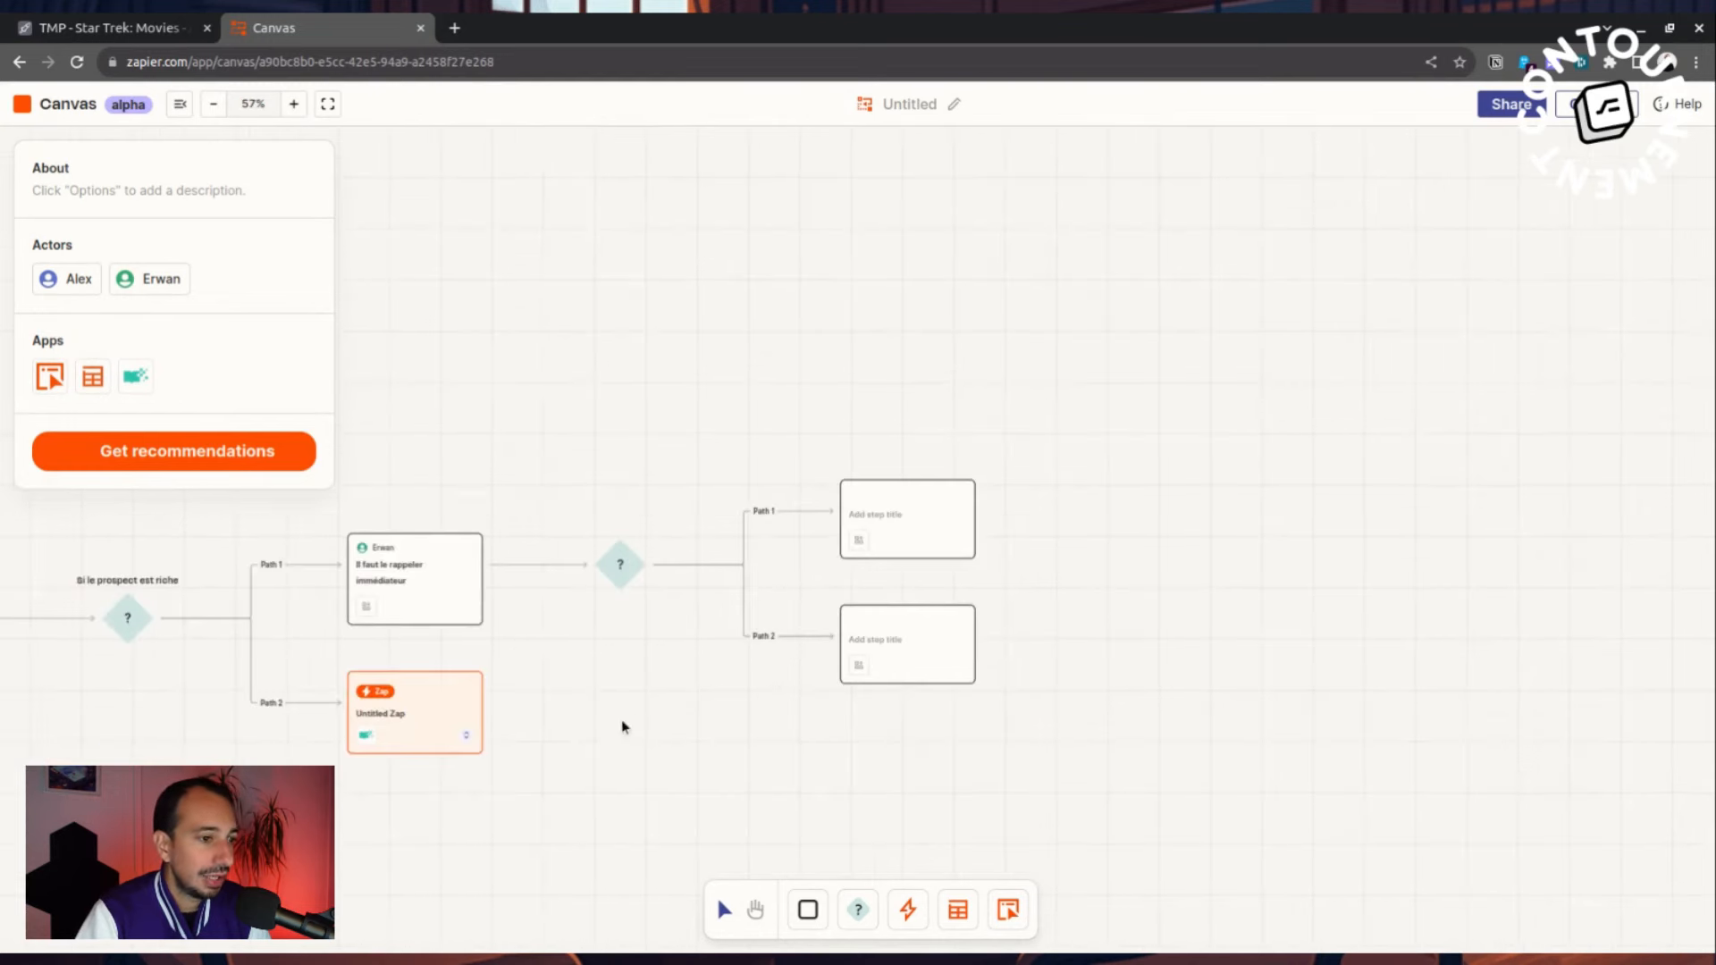
pyautogui.moveTo(624, 724); pyautogui.dragTo(1236, 706)
pyautogui.hscroll(-2, 964, 796)
pyautogui.scroll(-1, 963, 795)
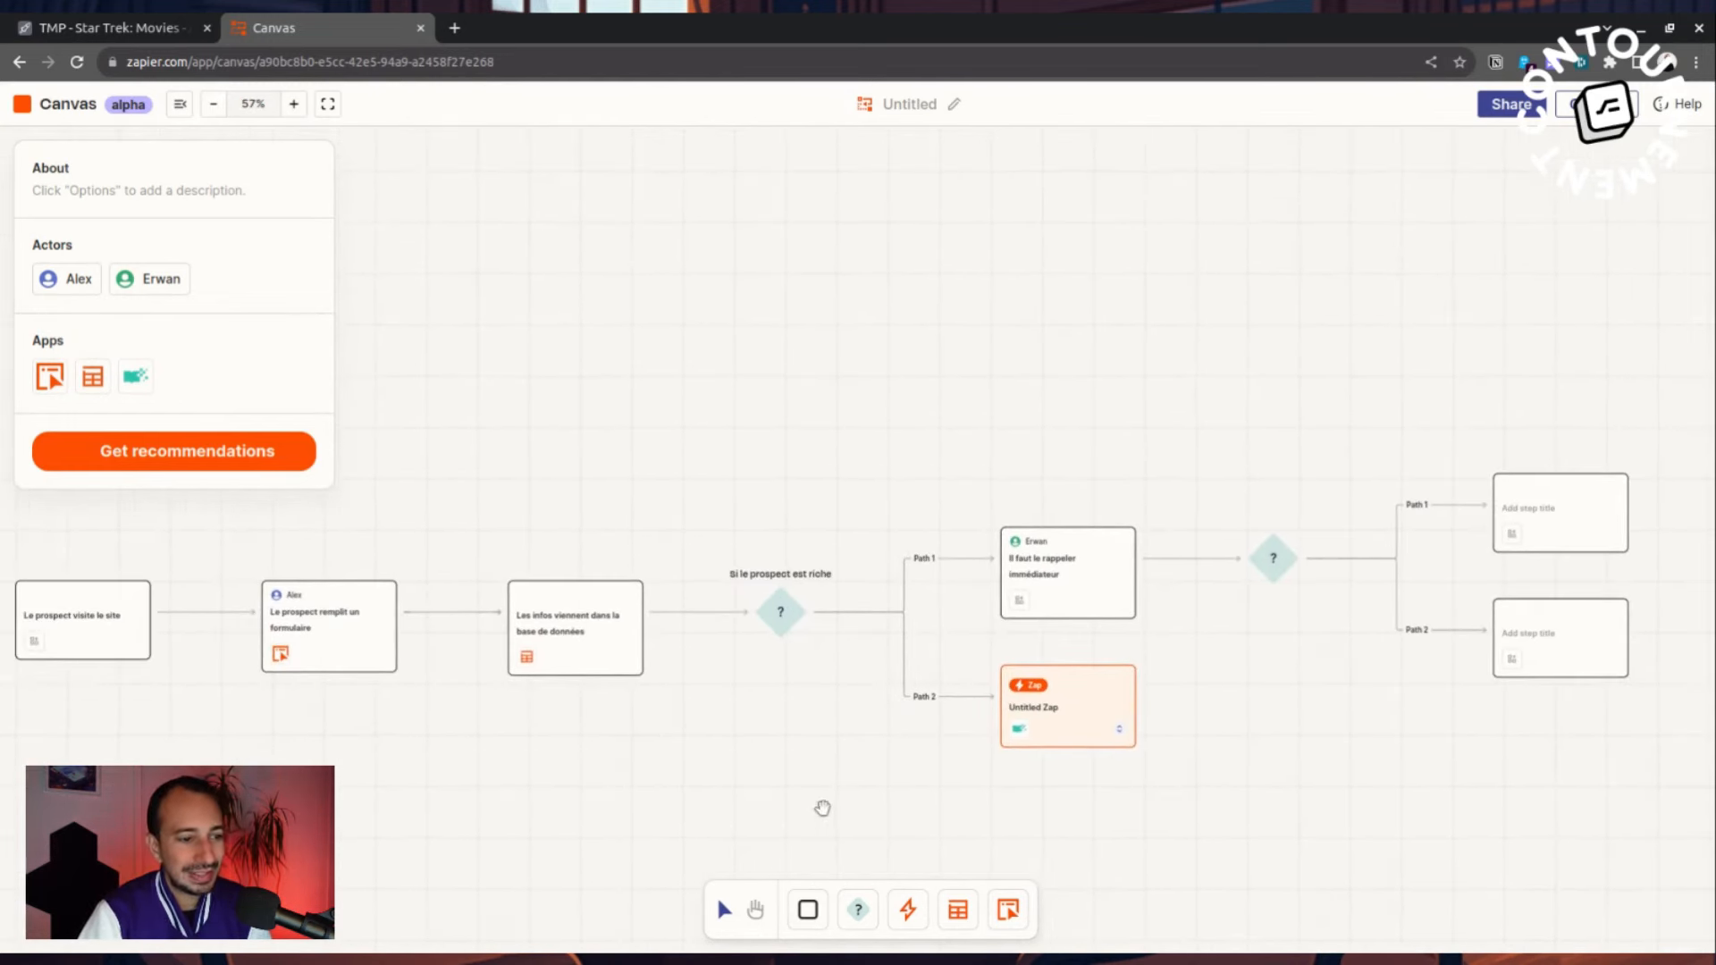
pyautogui.hscroll(-2, 823, 808)
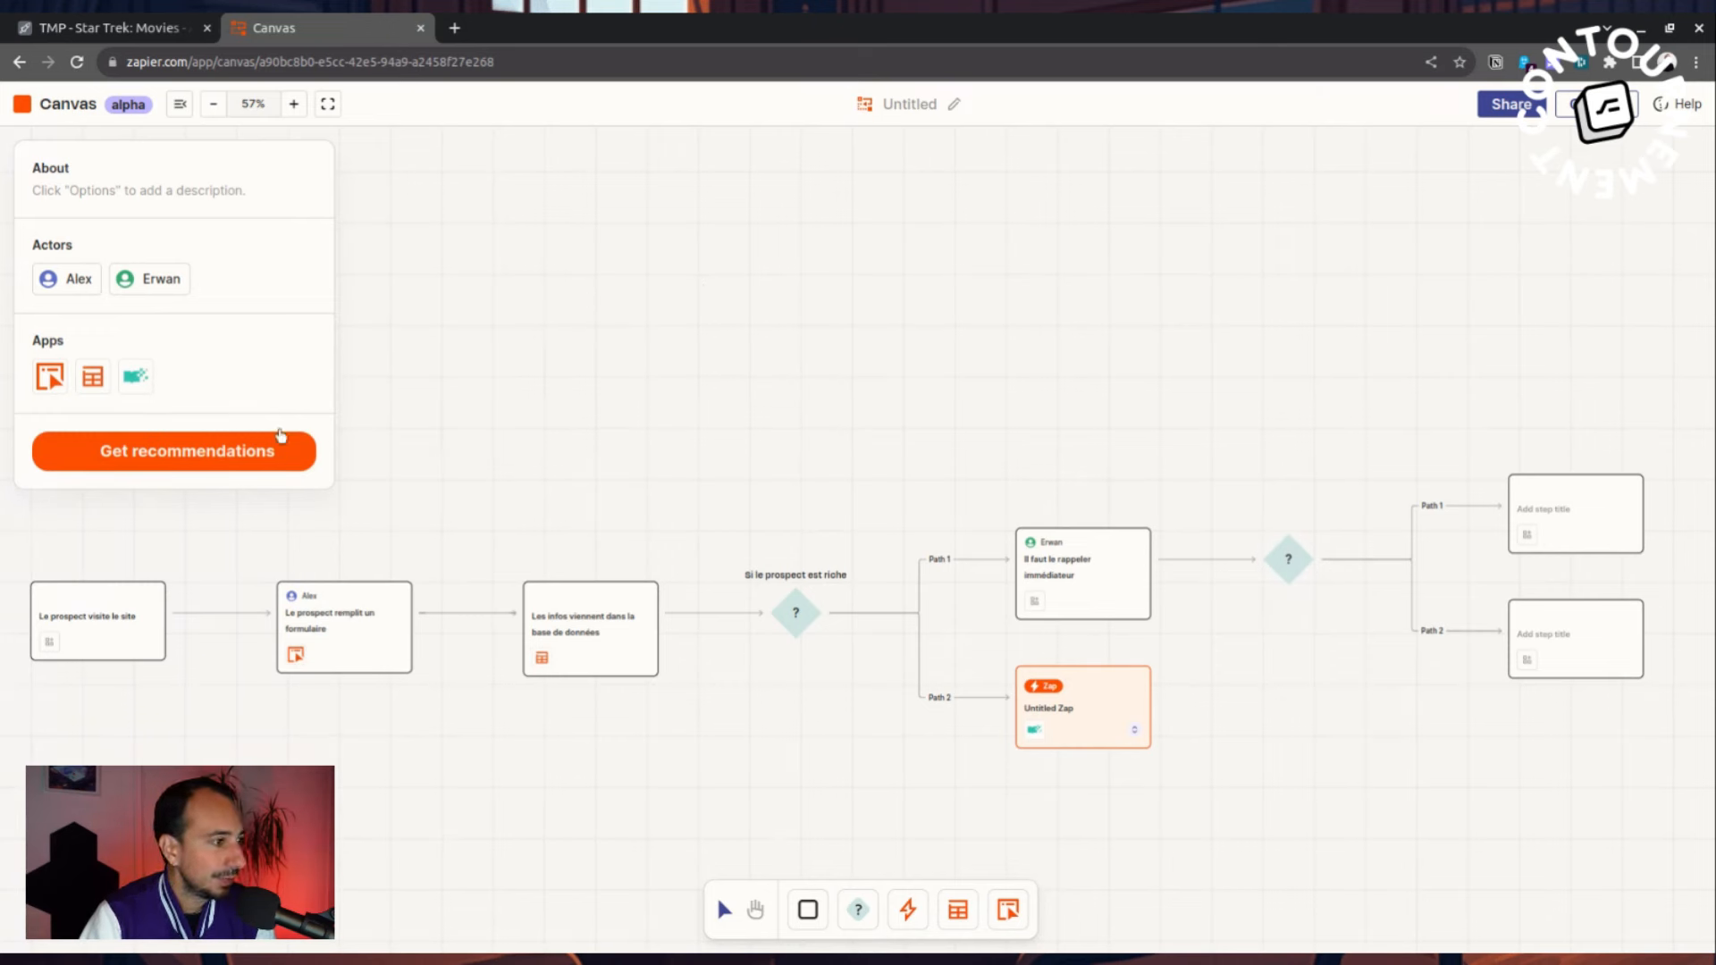
pyautogui.click(614, 633)
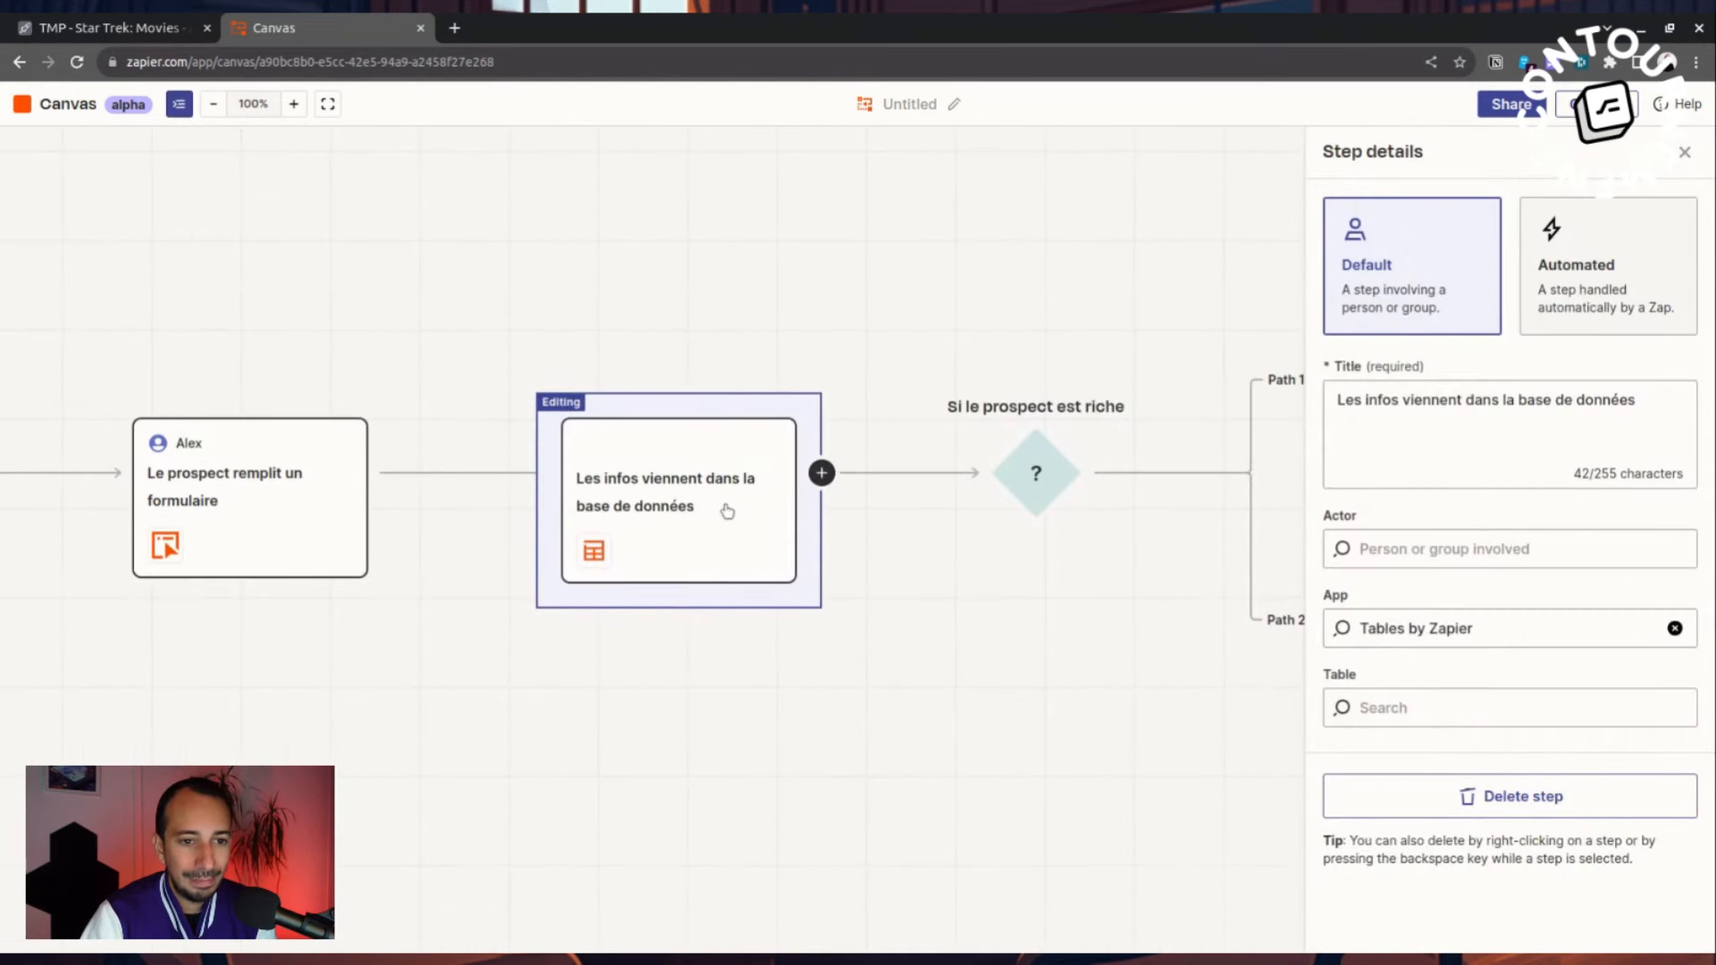
pyautogui.click(1438, 467)
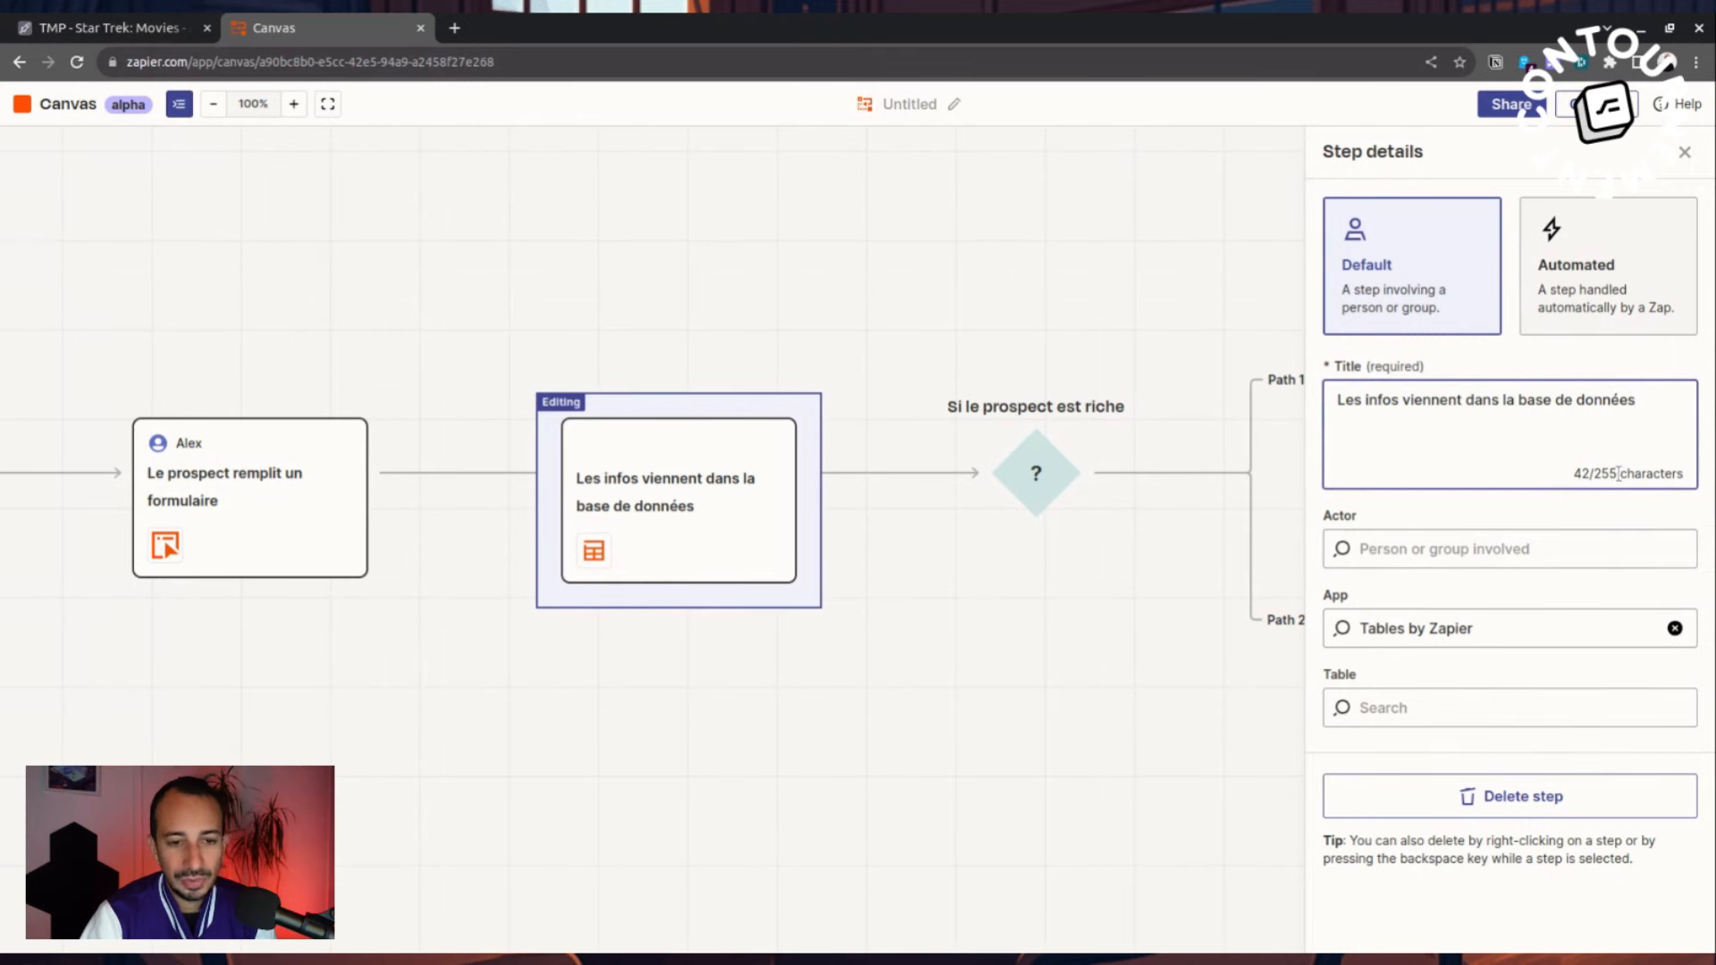
pyautogui.click(1684, 153)
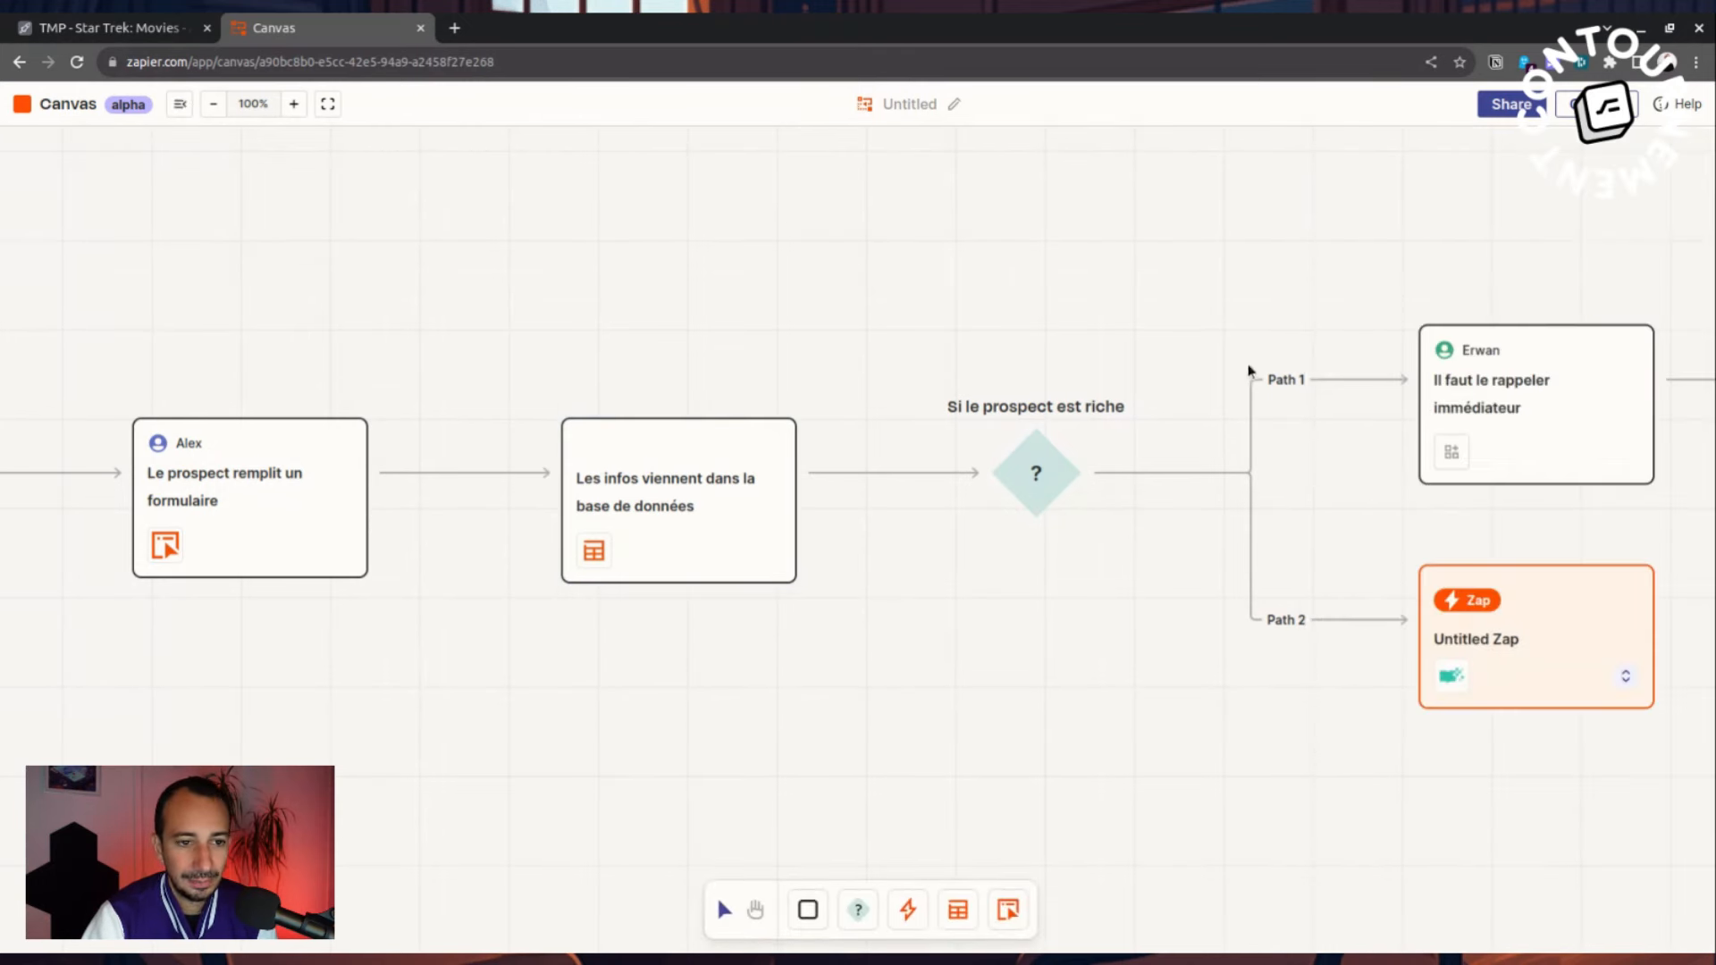
pyautogui.scroll(-2, 880, 683)
pyautogui.scroll(1, 903, 668)
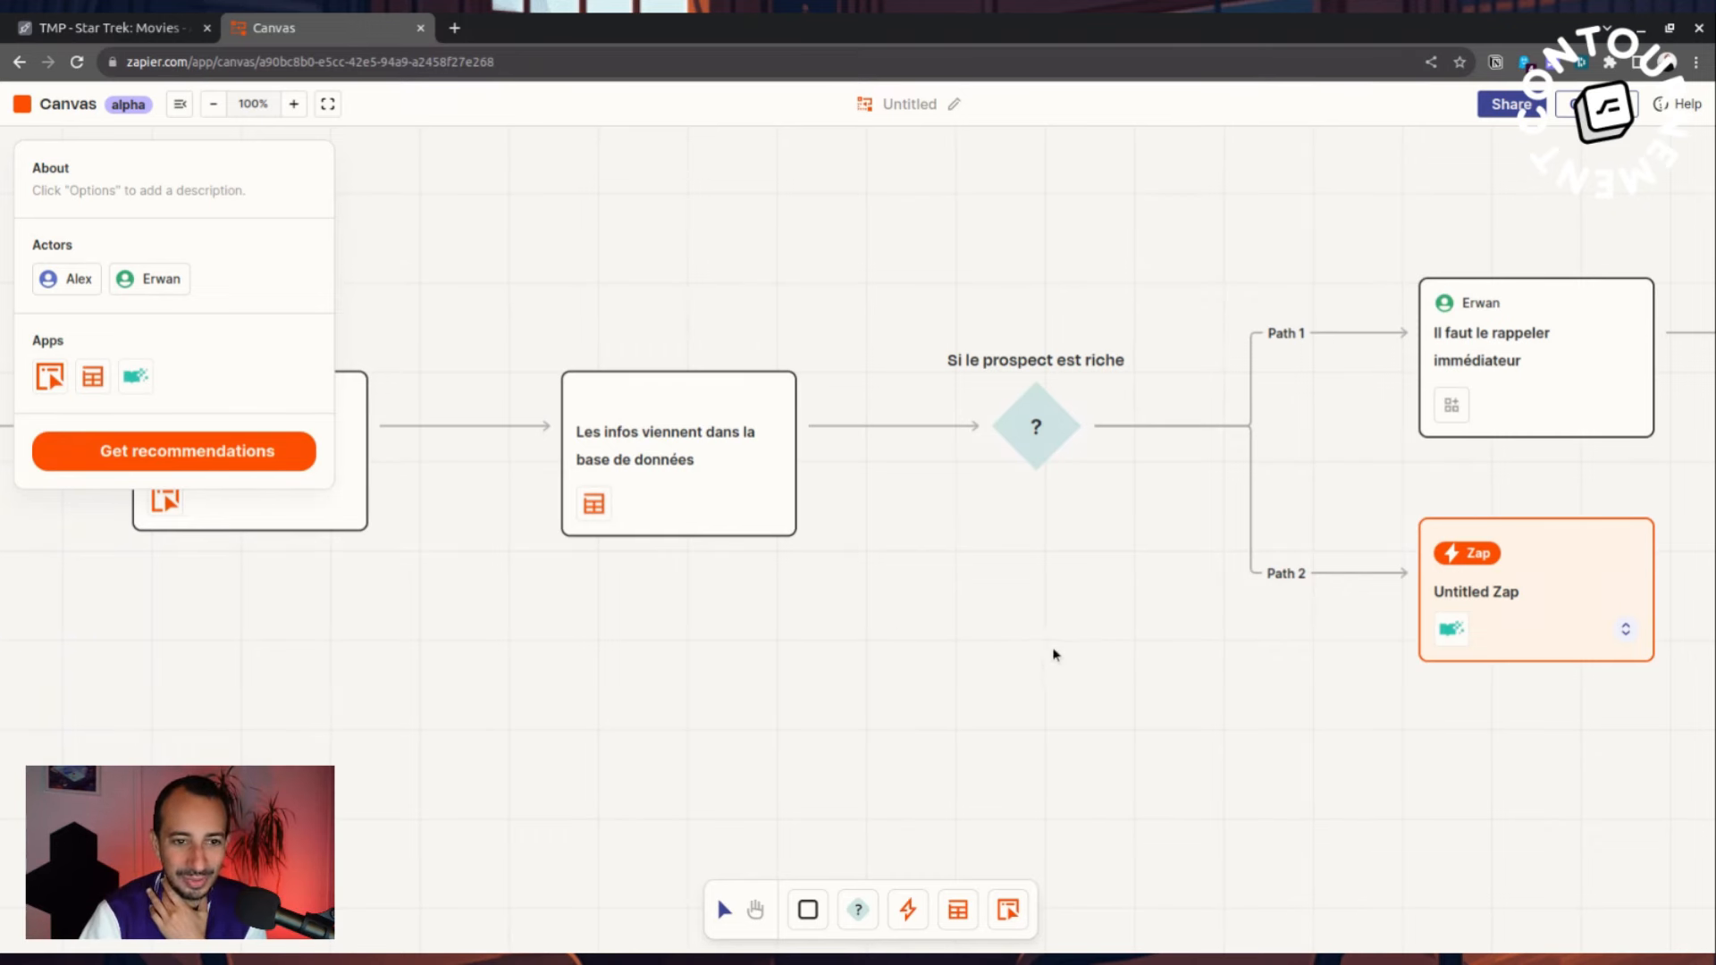
pyautogui.scroll(-1, 1053, 655)
pyautogui.scroll(4, 1037, 648)
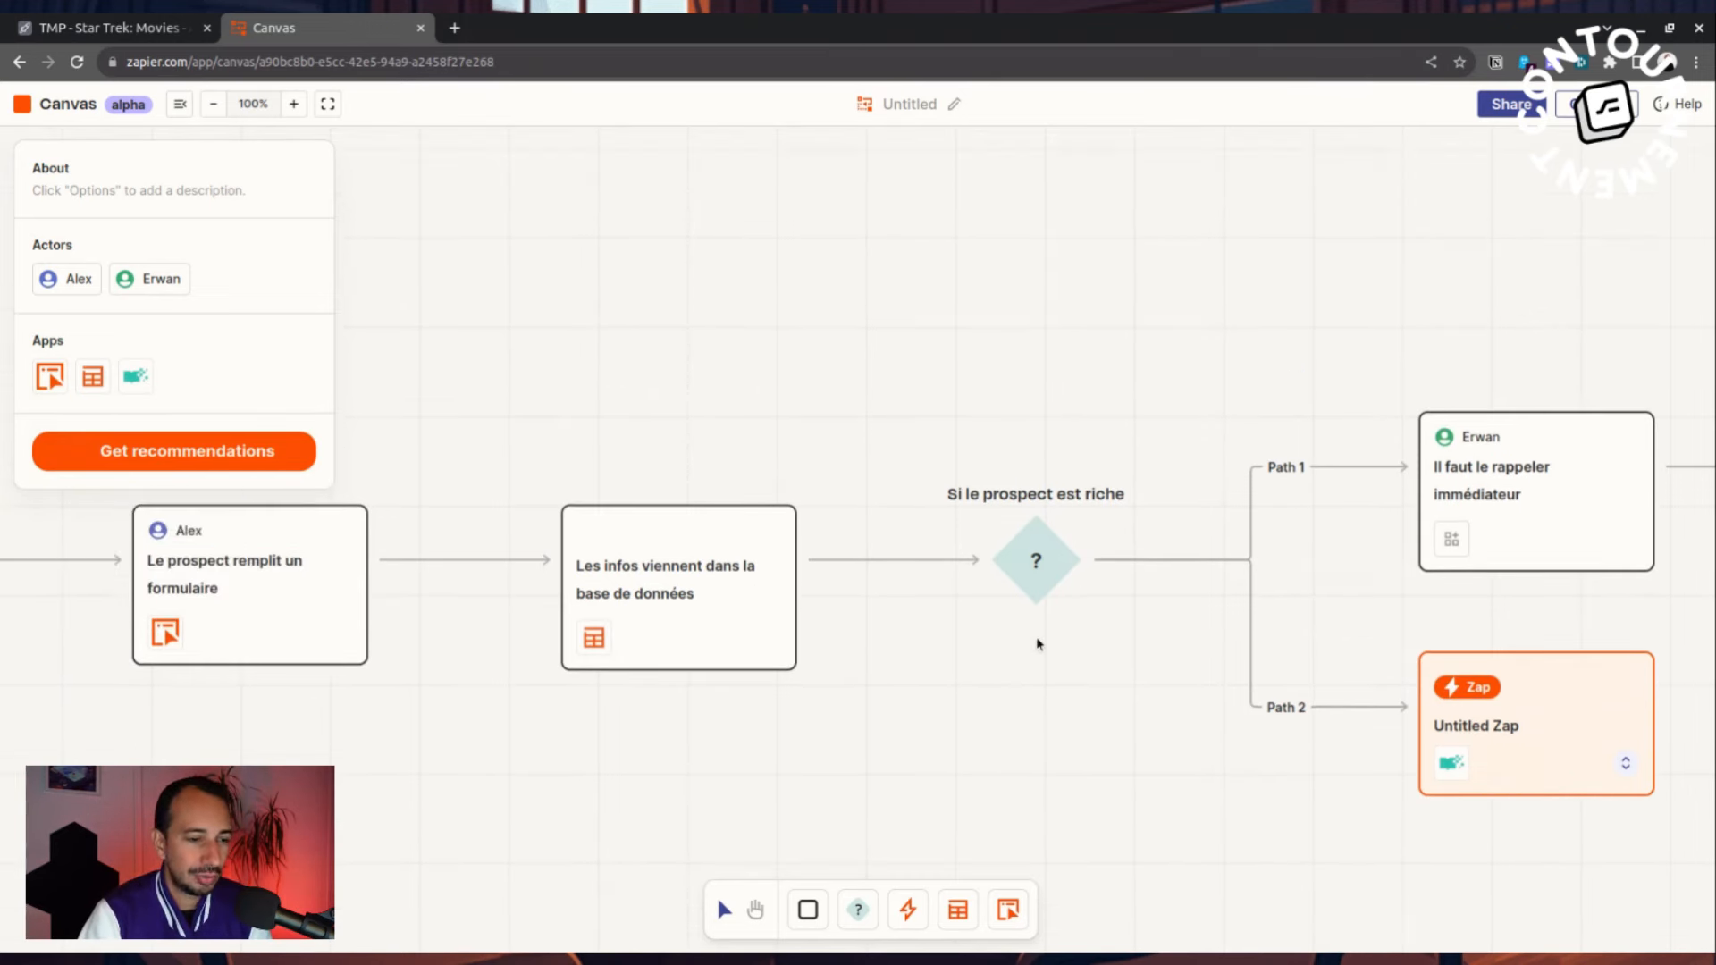
pyautogui.scroll(-5, 1016, 686)
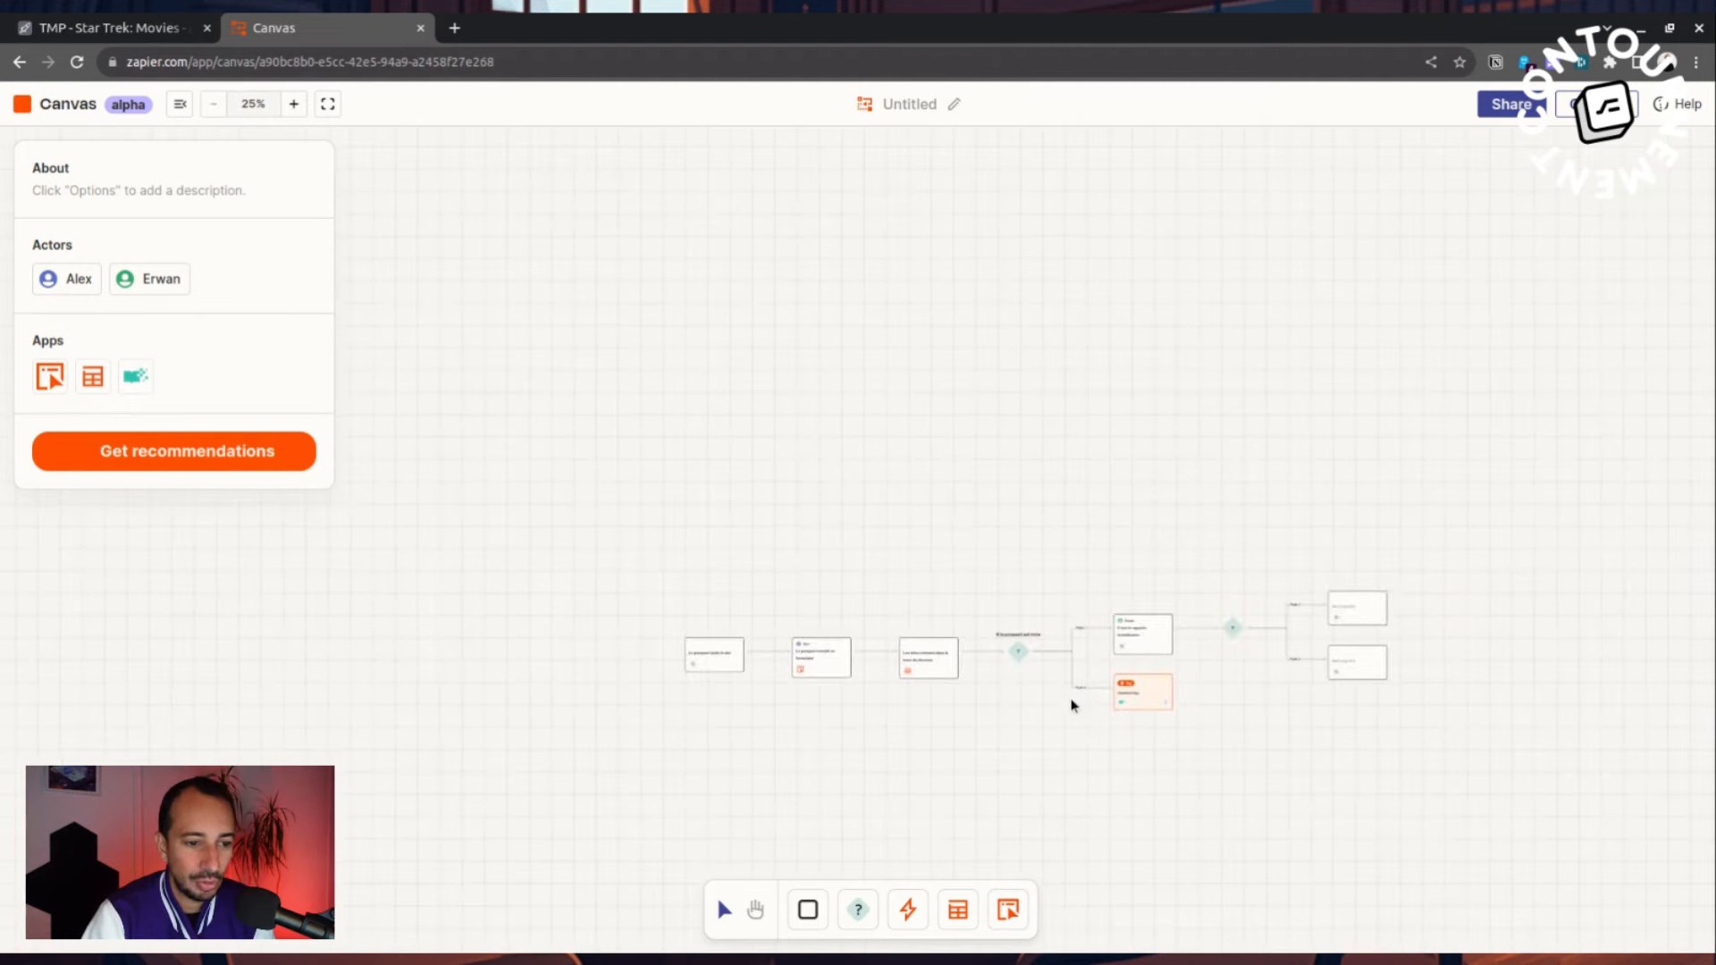
pyautogui.scroll(6, 1072, 706)
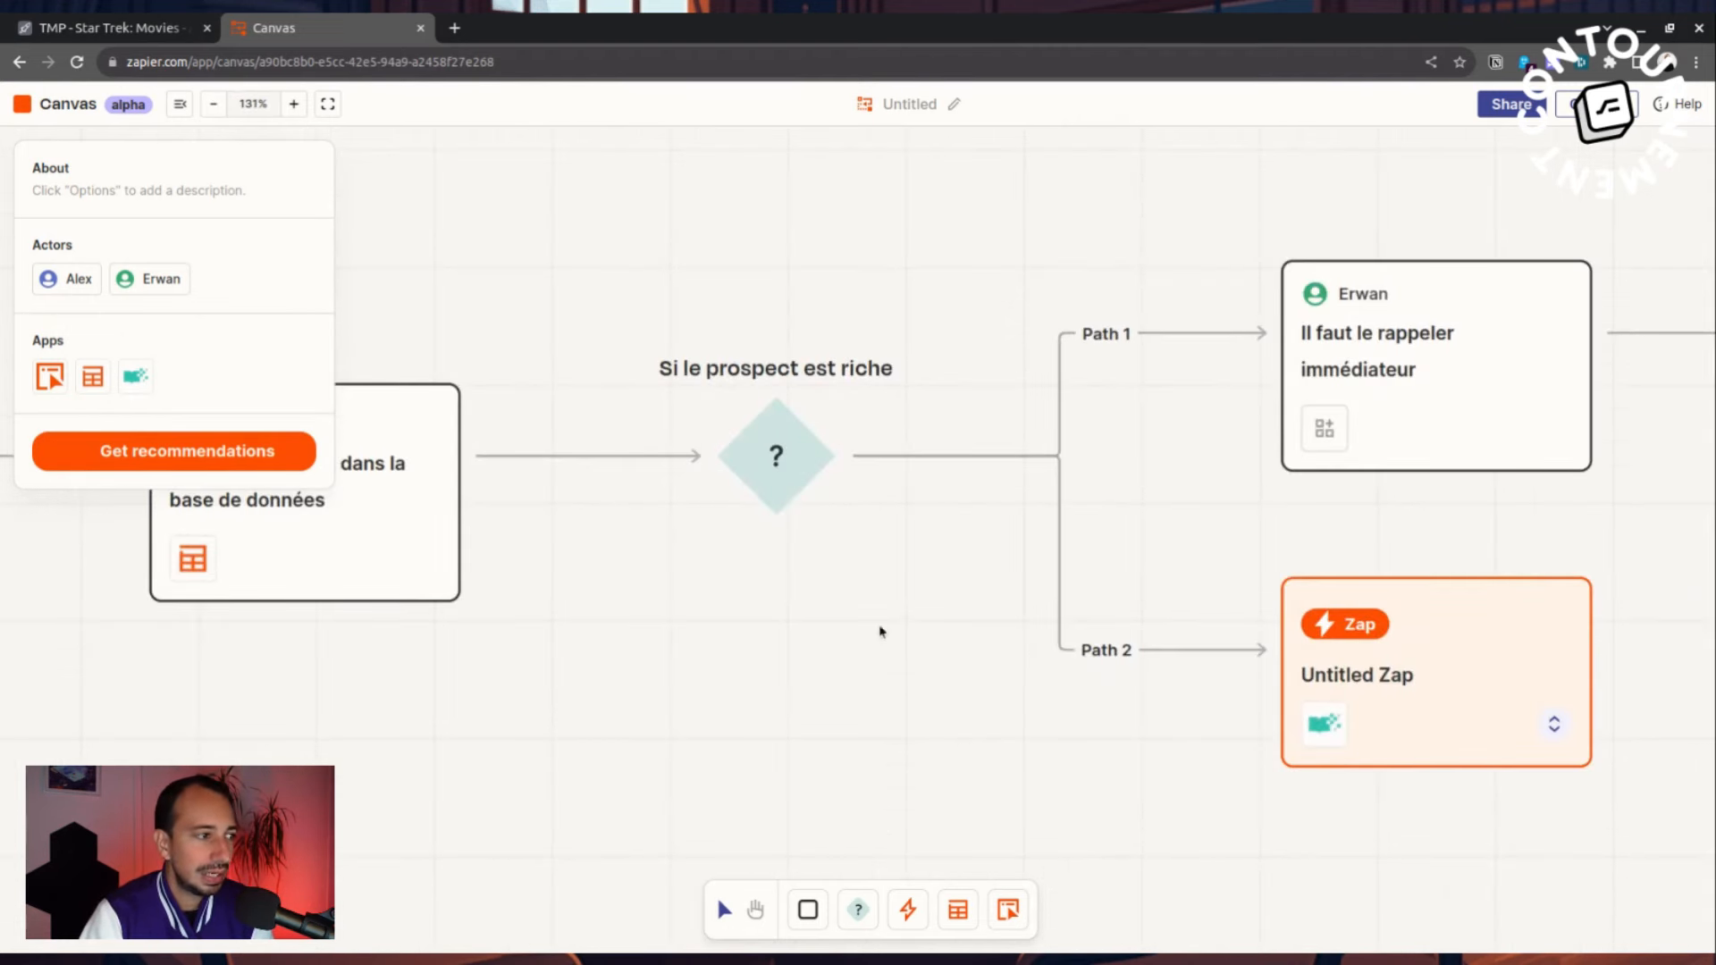
pyautogui.scroll(-6, 928, 622)
pyautogui.scroll(5, 929, 623)
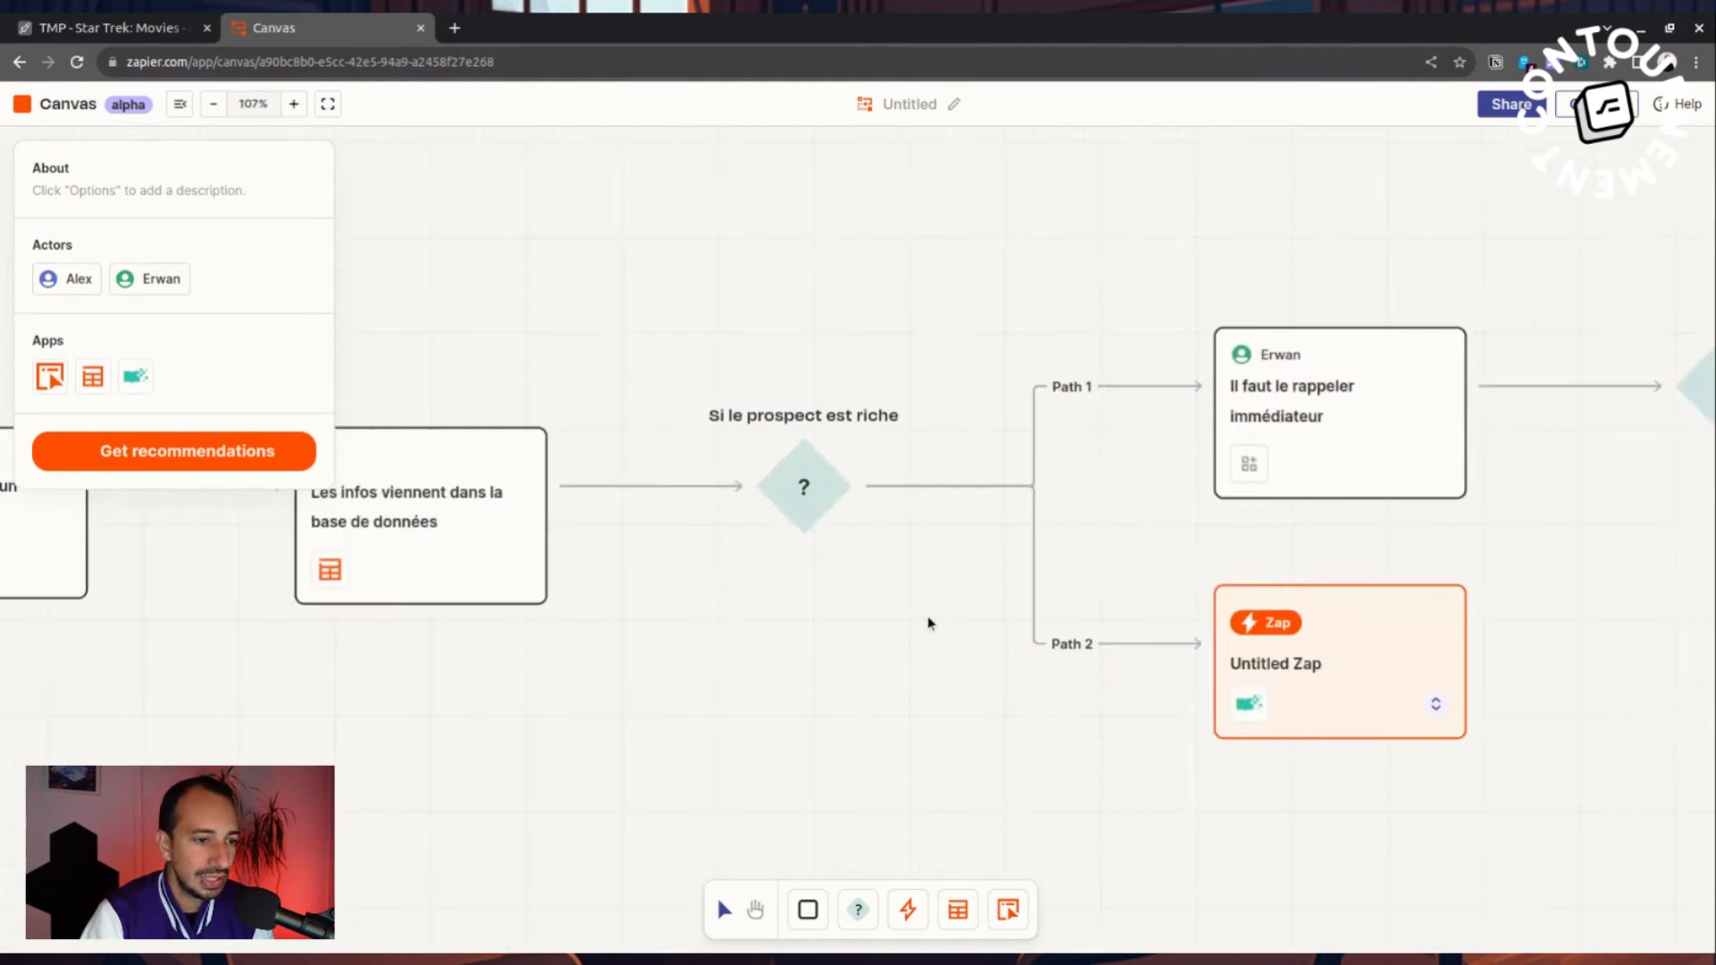
pyautogui.scroll(1, 928, 623)
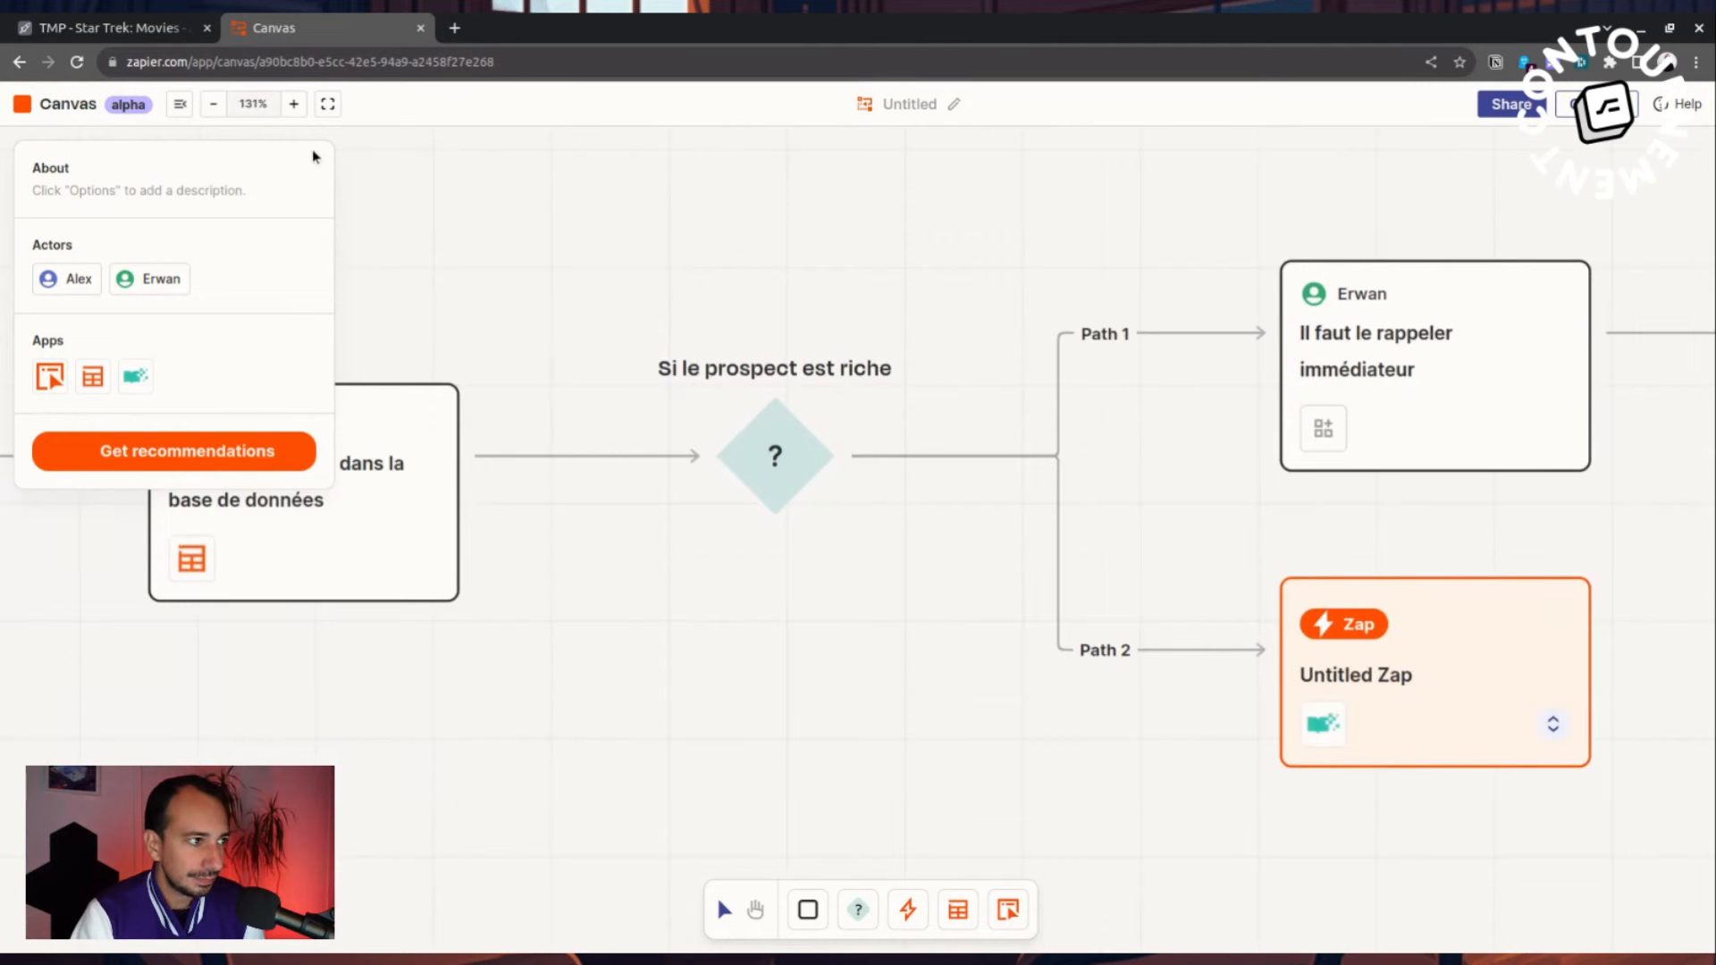
# - Open the draft "Untitled Zap" assigned to the Path 2 step in the Zap editor
pyautogui.click(327, 104)
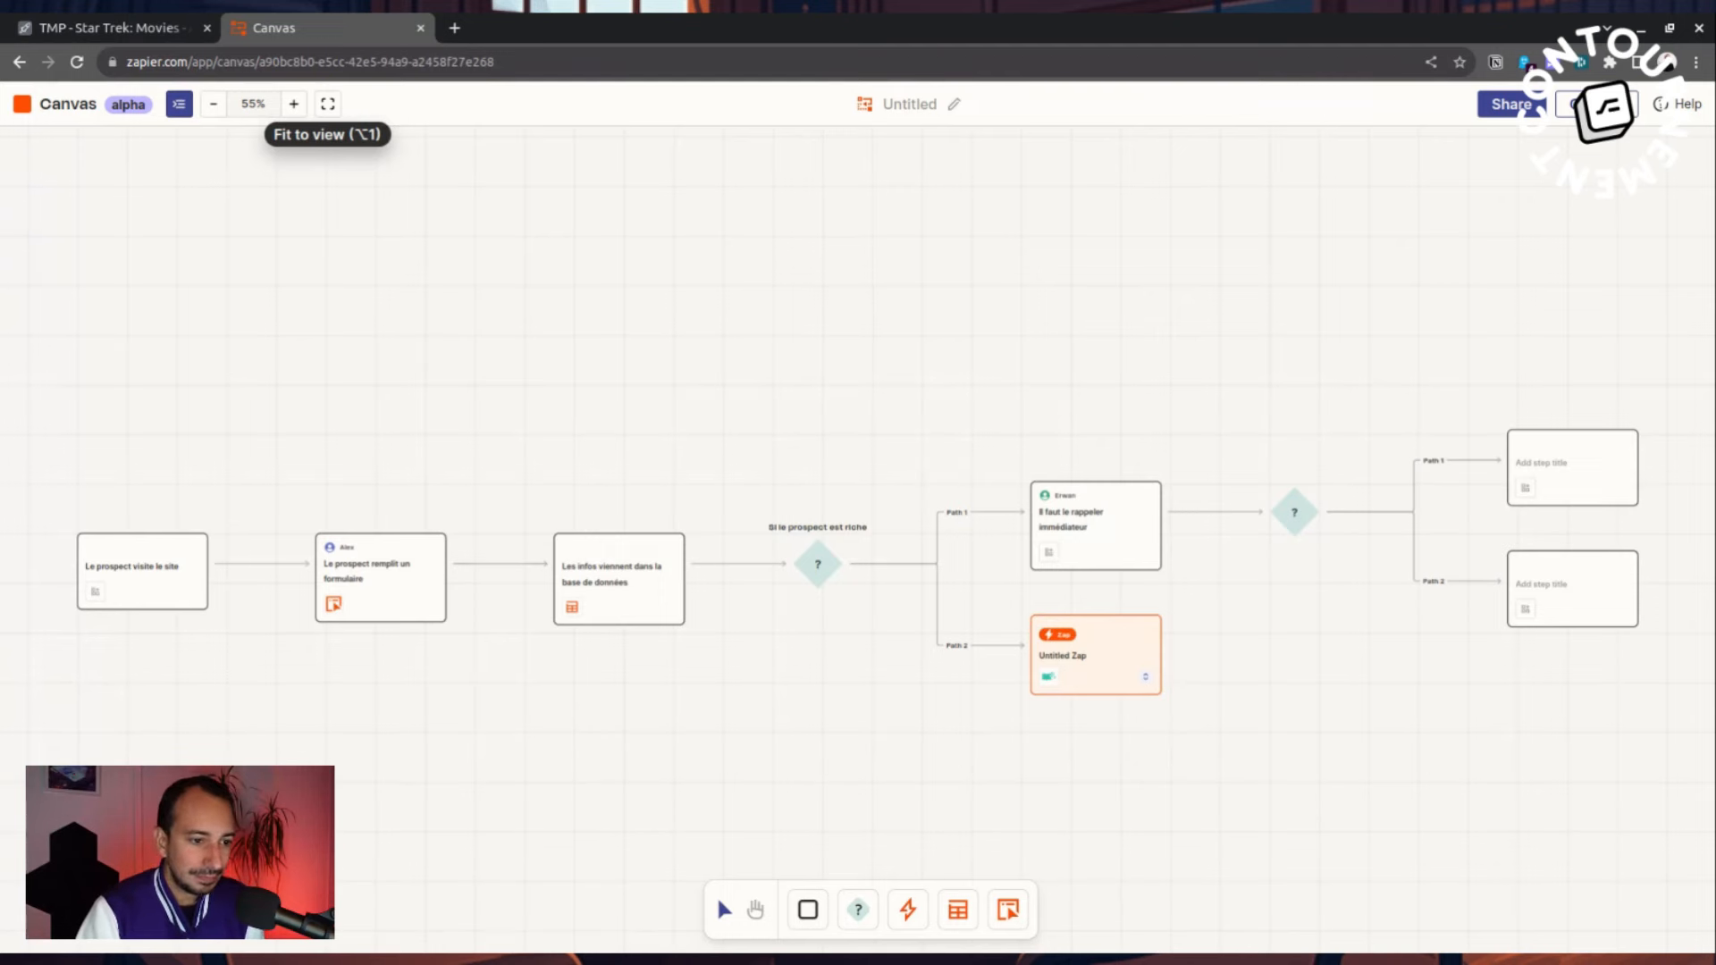
pyautogui.click(1080, 627)
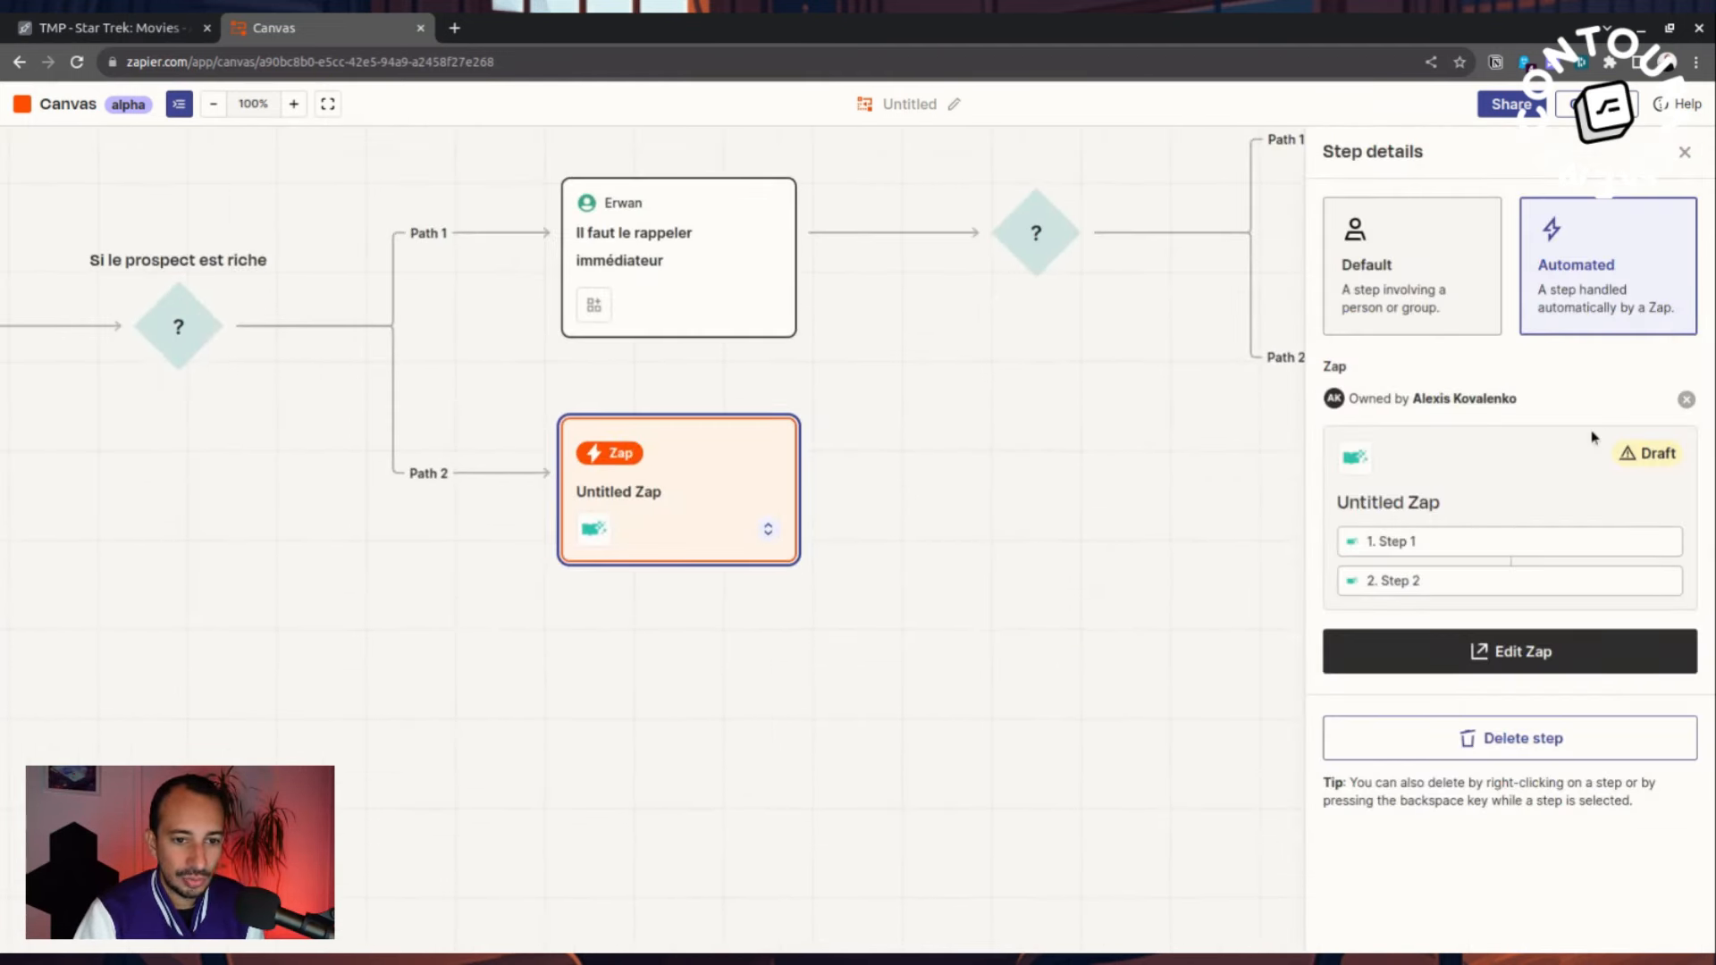
pyautogui.click(1500, 655)
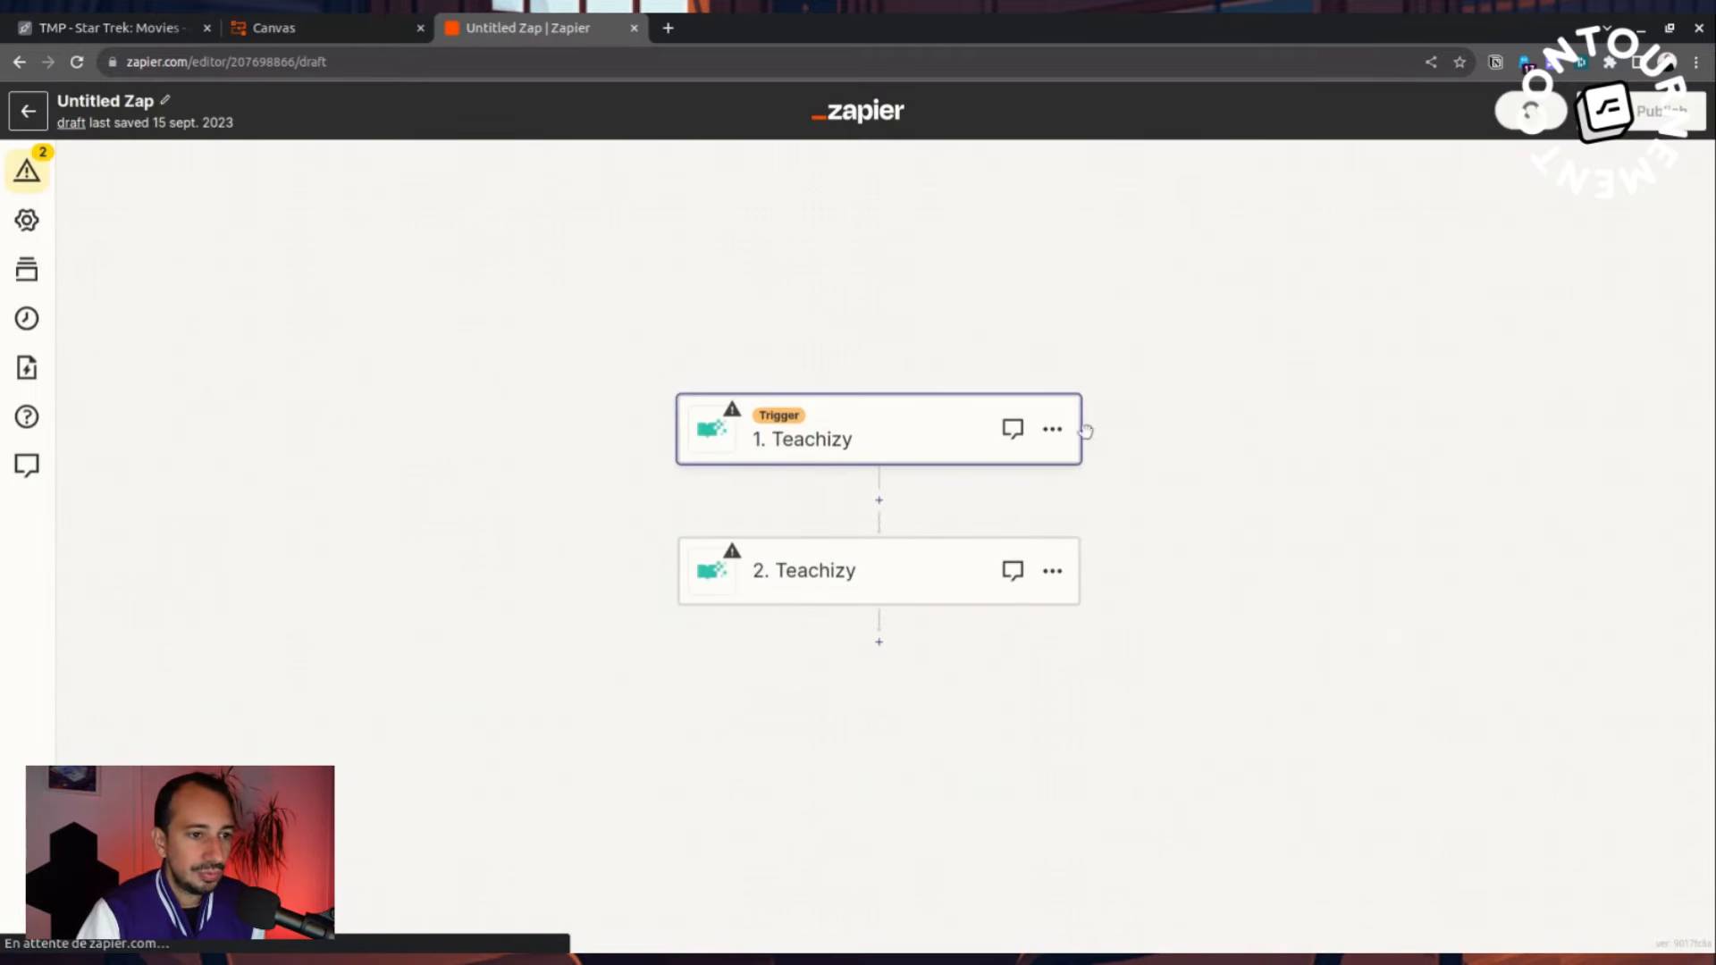
# - Open the empty step note of the Teachizy trigger for editing
pyautogui.click(1052, 429)
pyautogui.click(1013, 429)
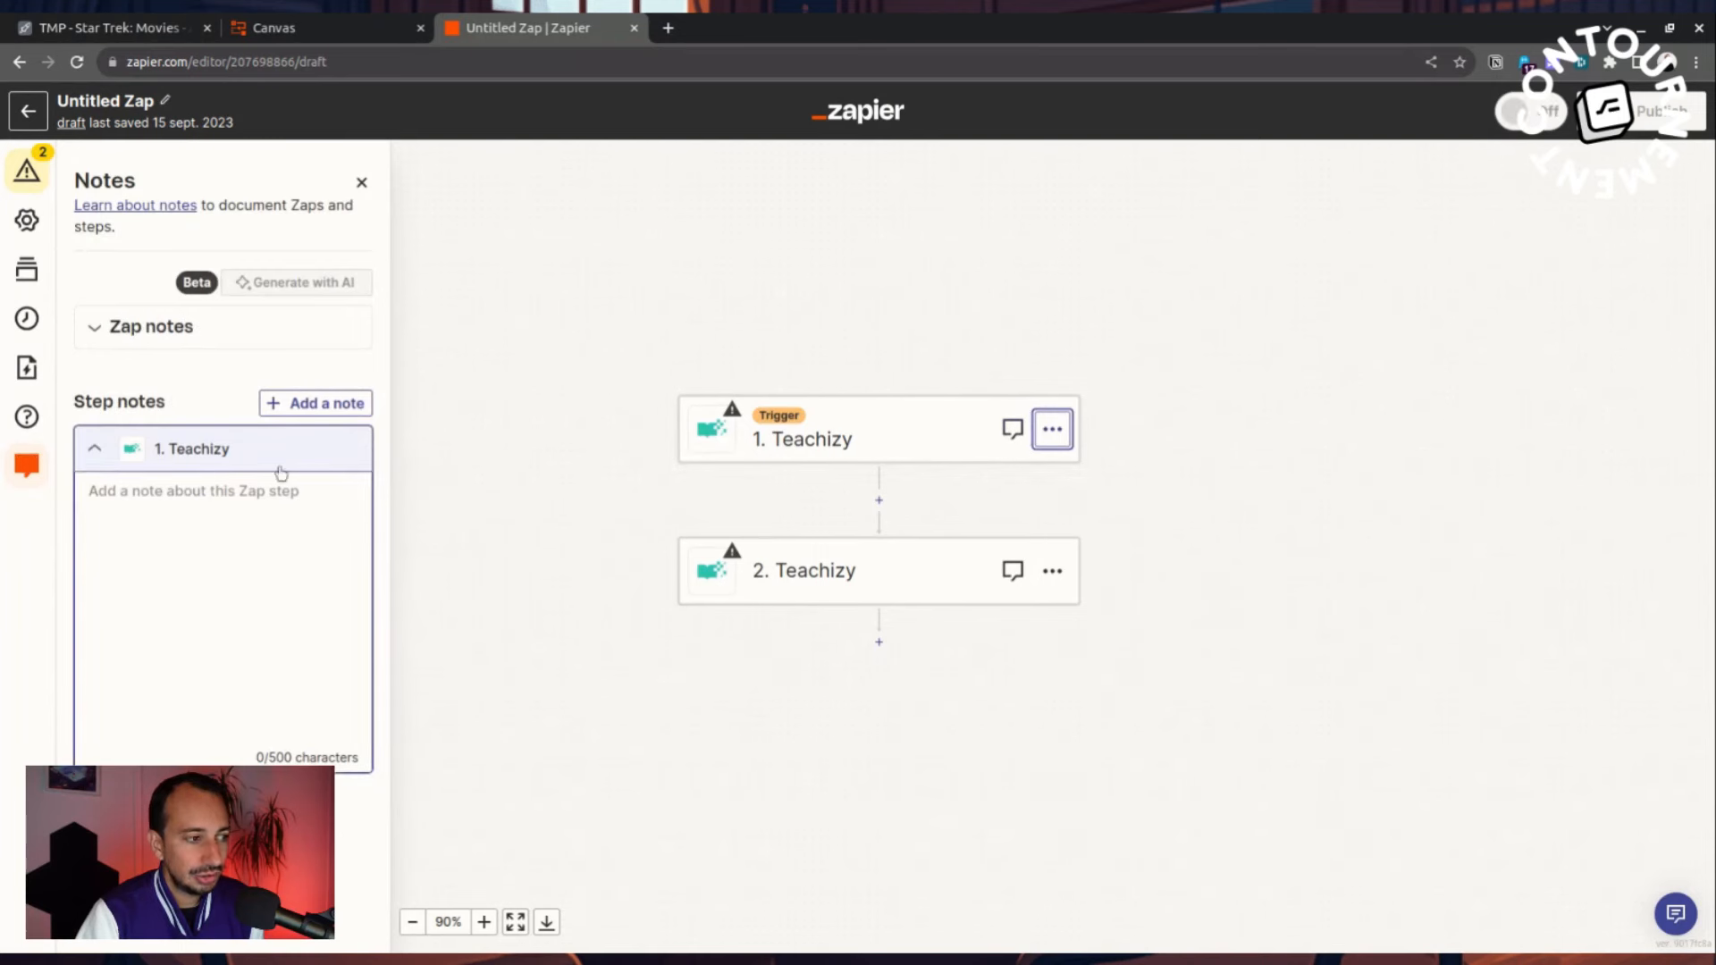
pyautogui.click(226, 531)
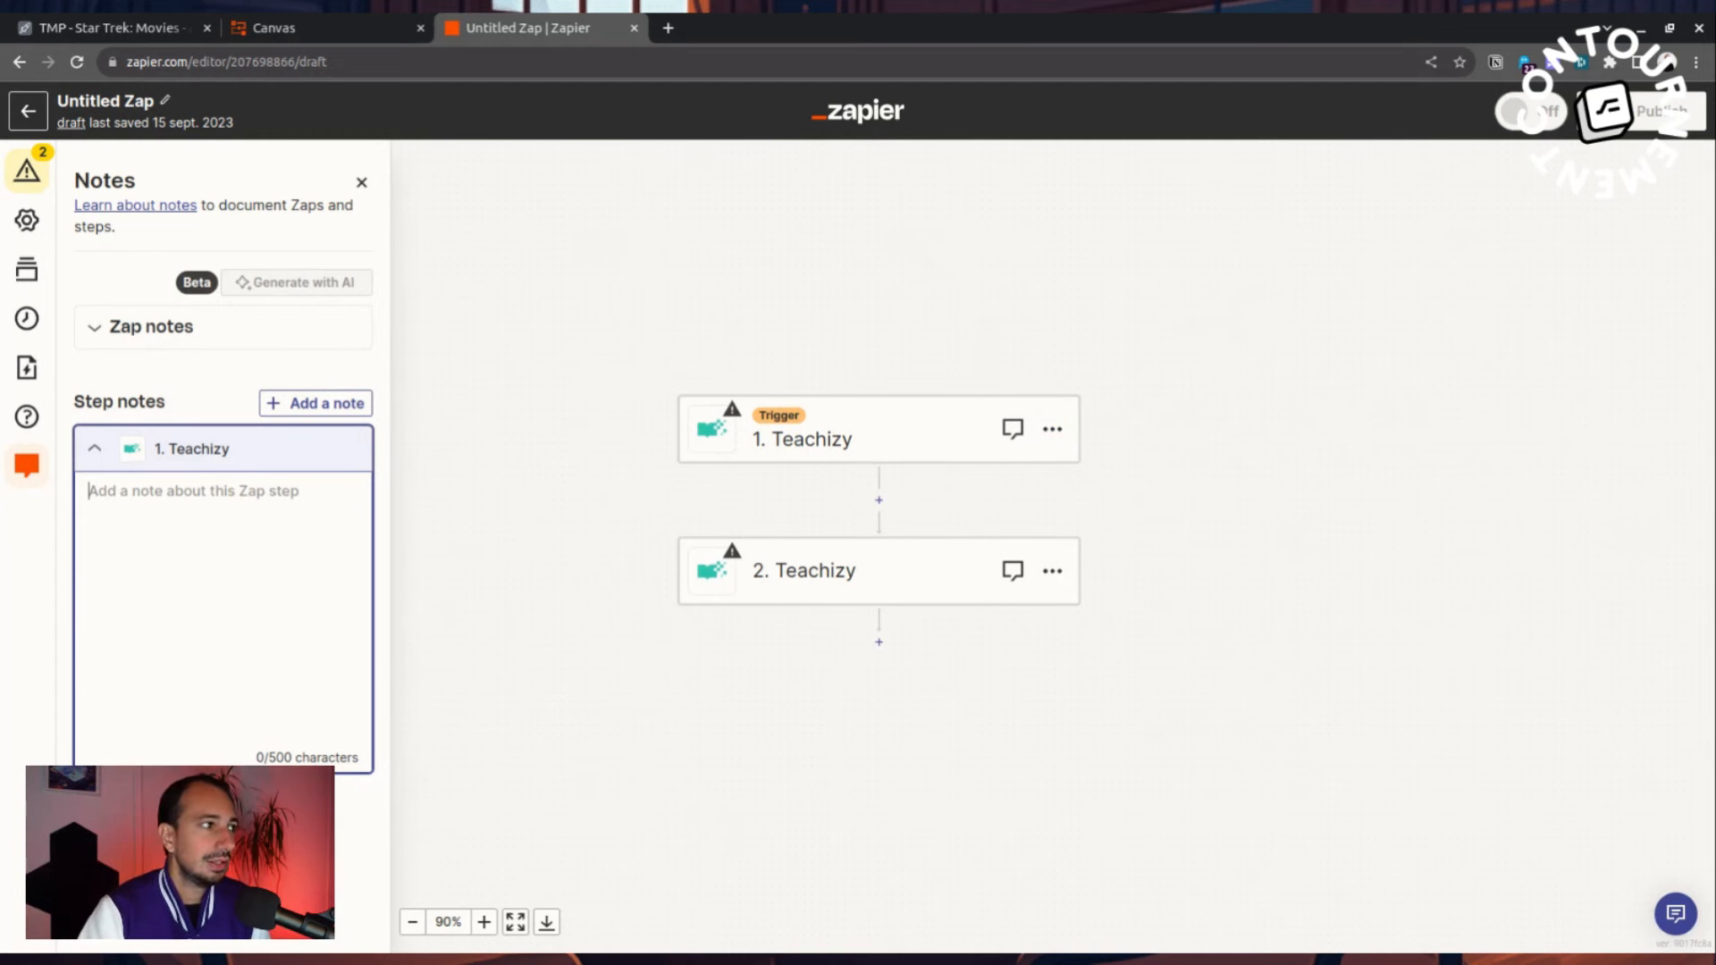
# - Switch to the Airtable Star Trek base, view the description editor of the AI assist field and close it without saving
pyautogui.click(107, 28)
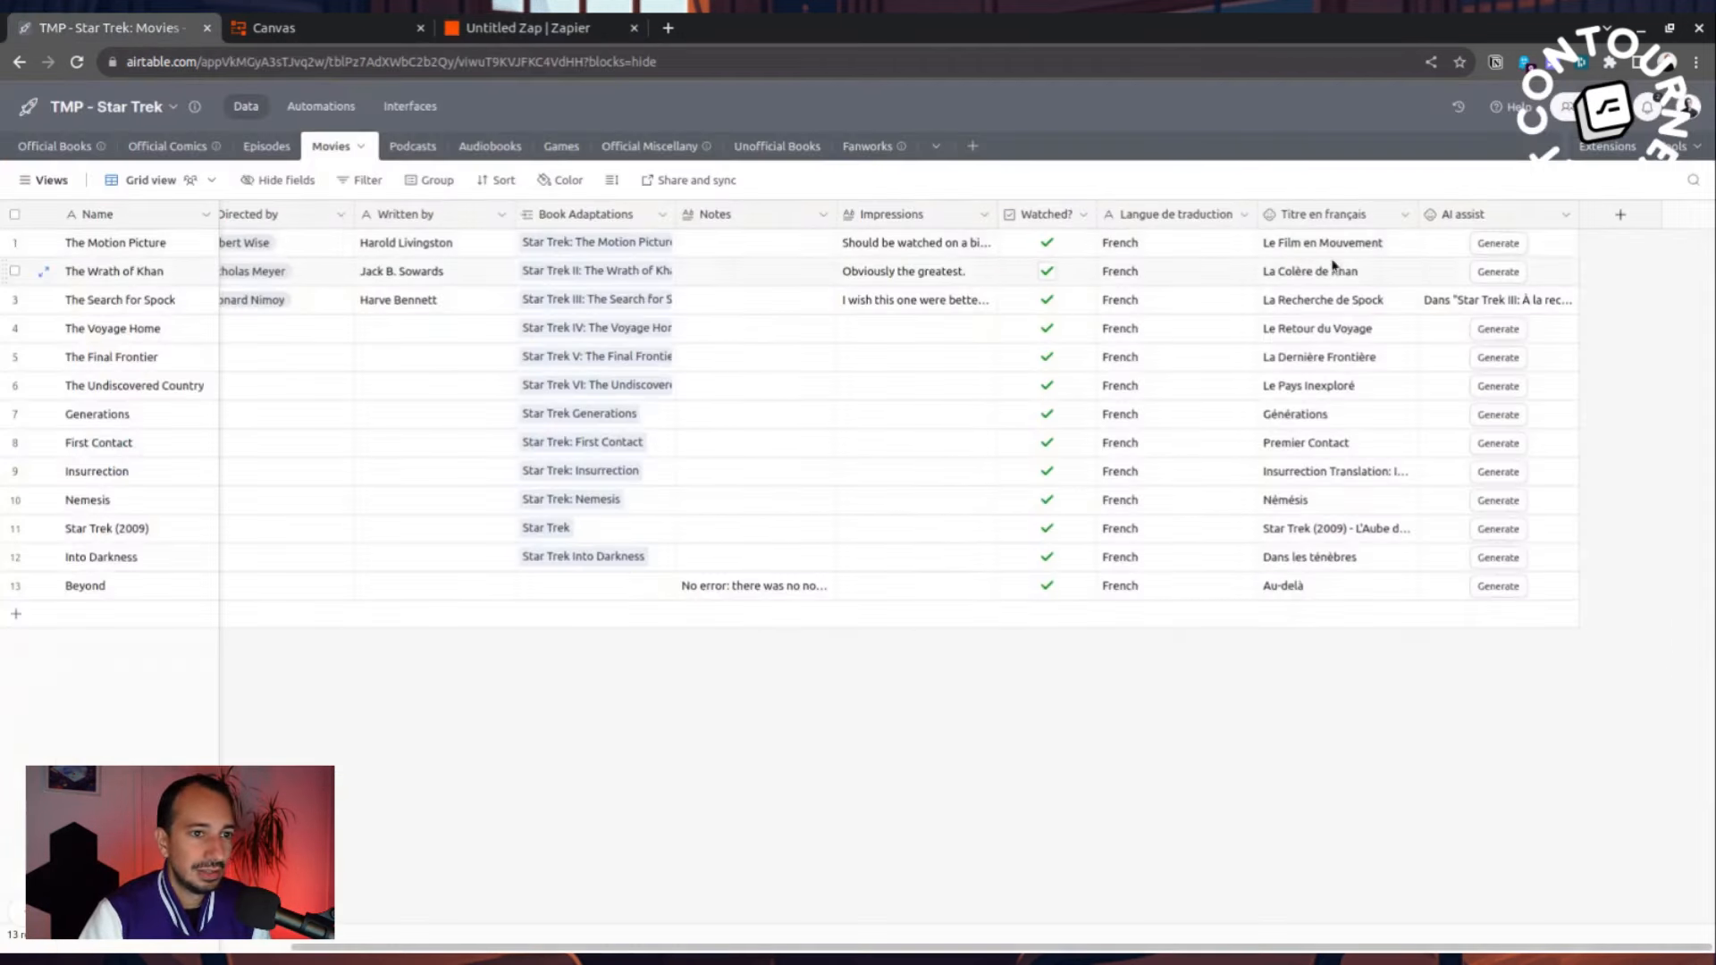
pyautogui.click(1550, 222)
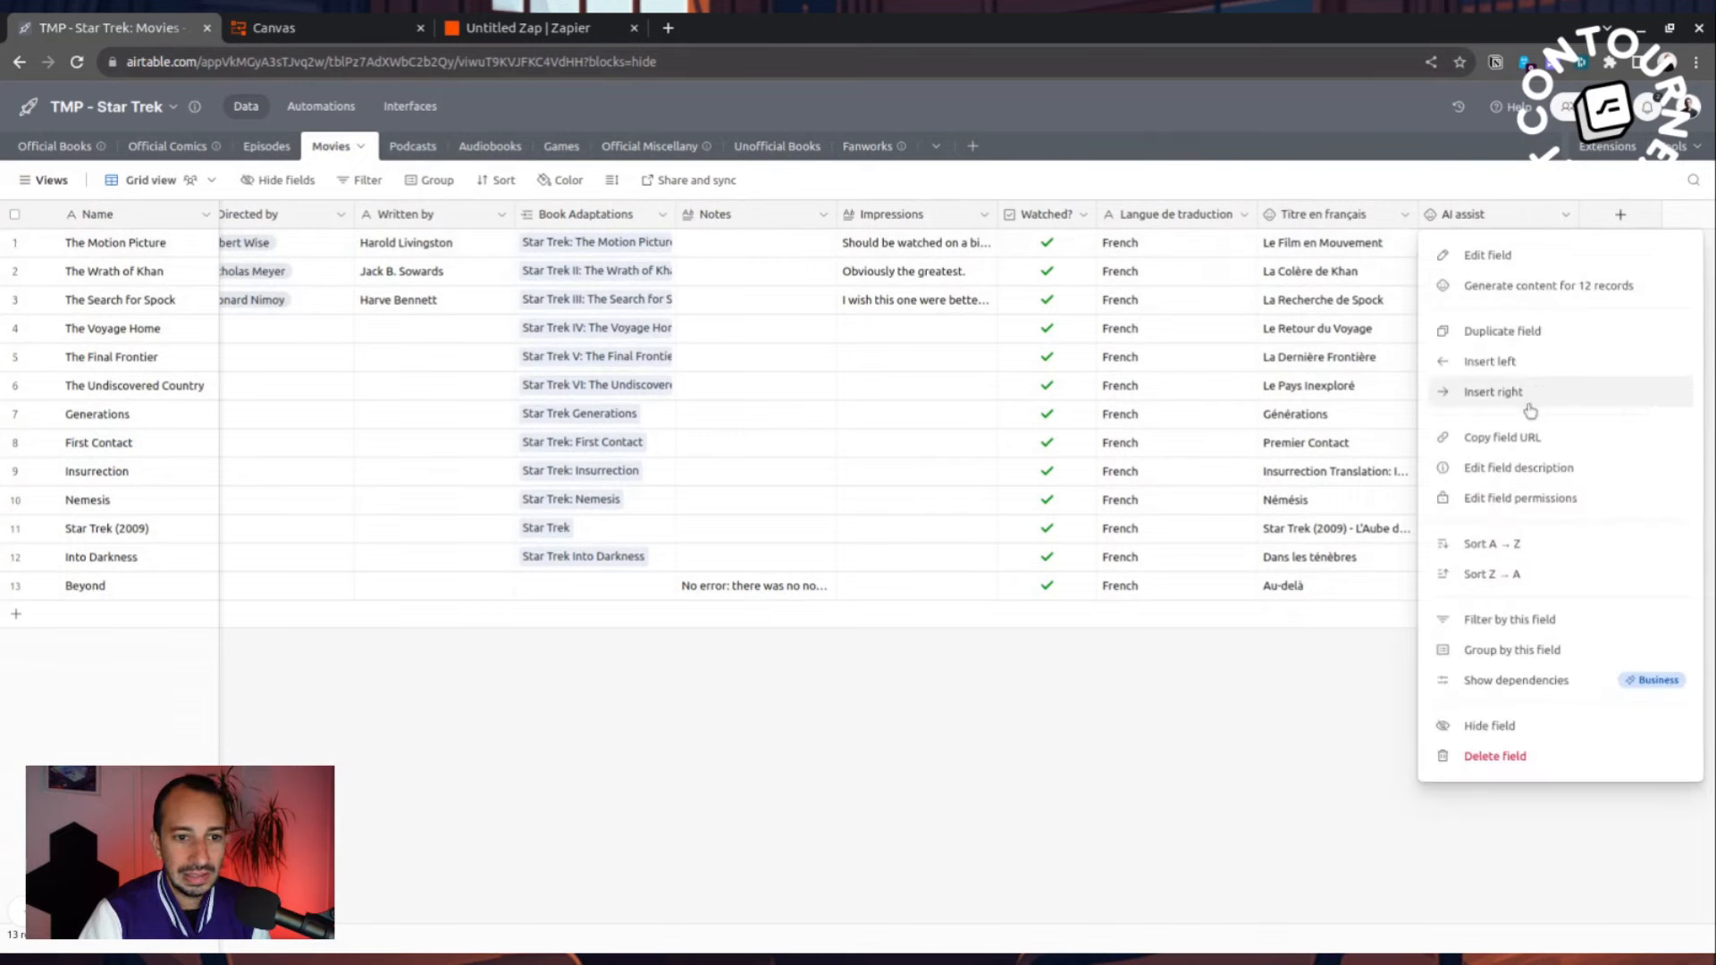
pyautogui.click(1519, 467)
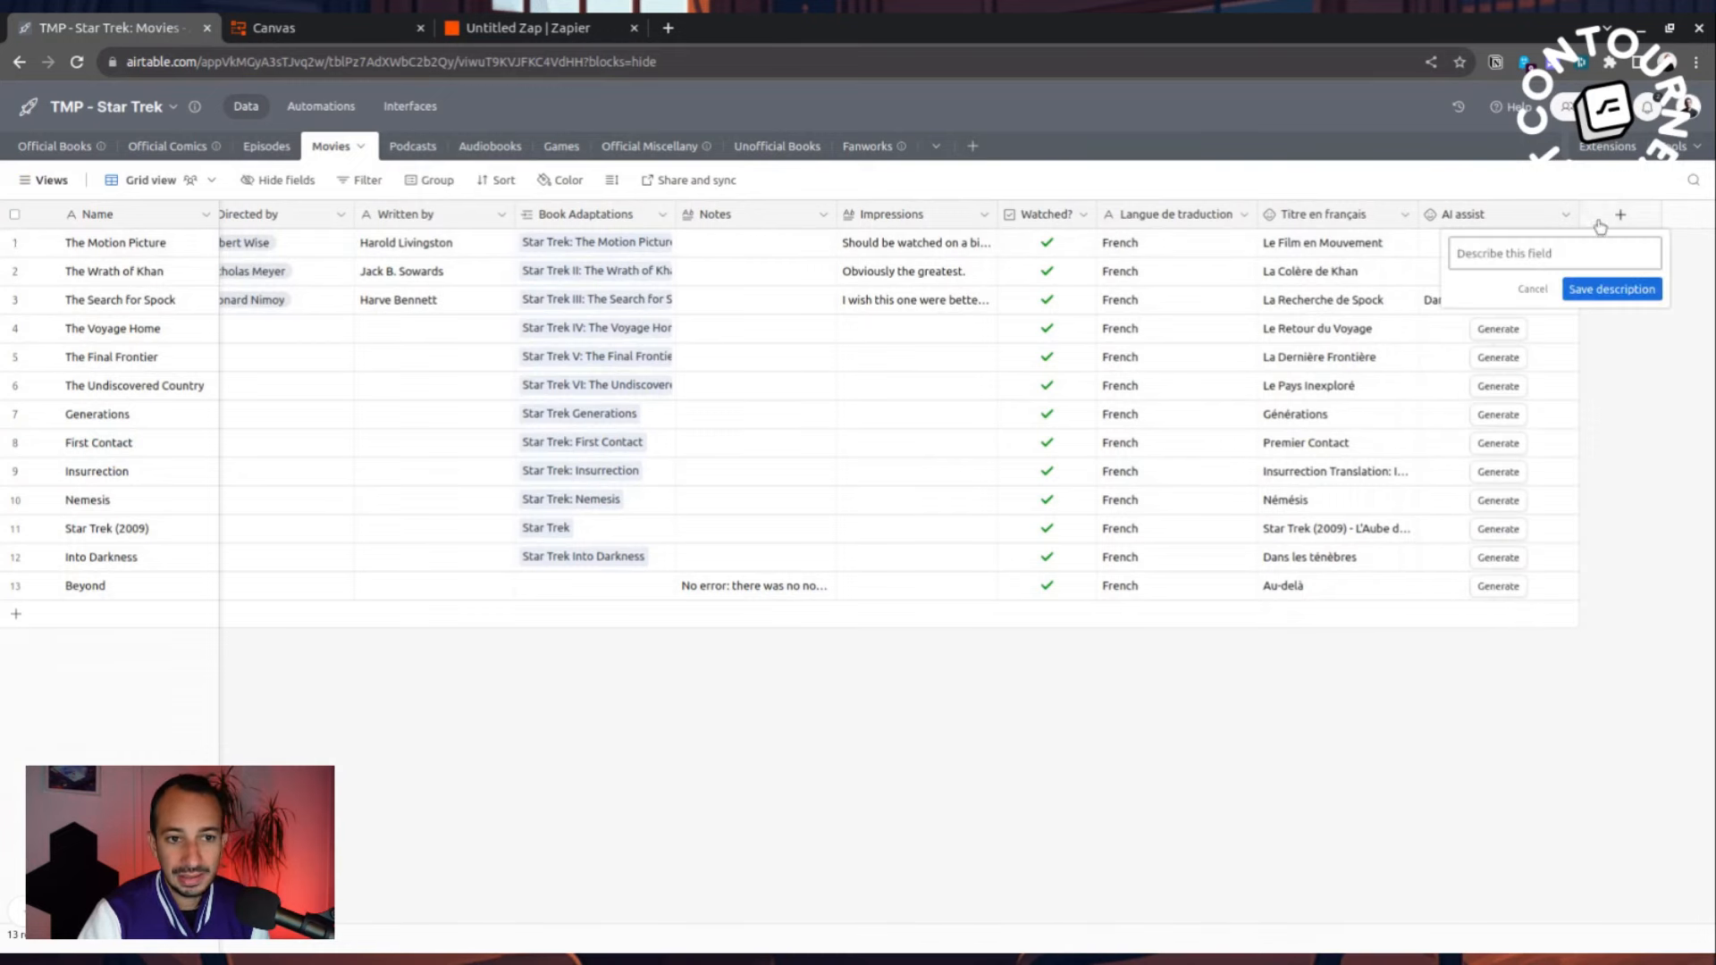
pyautogui.click(1618, 380)
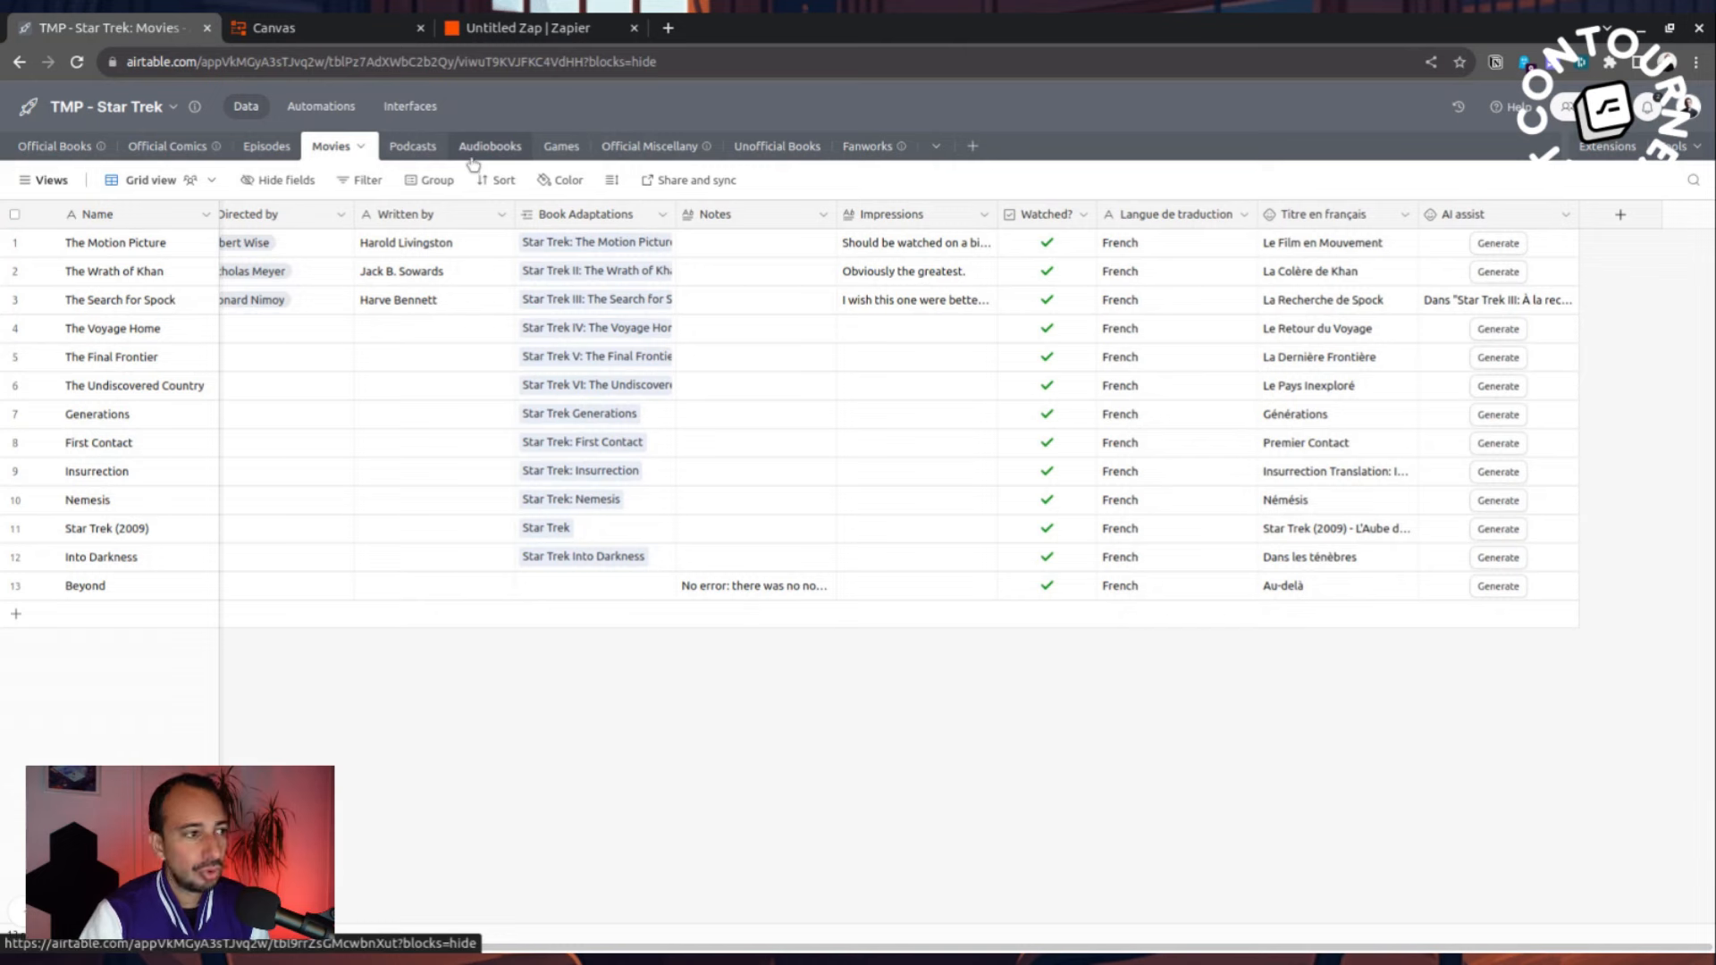
# - View the description editor of the Movies table, close it without saving and return to the Zapier canvas
pyautogui.click(361, 147)
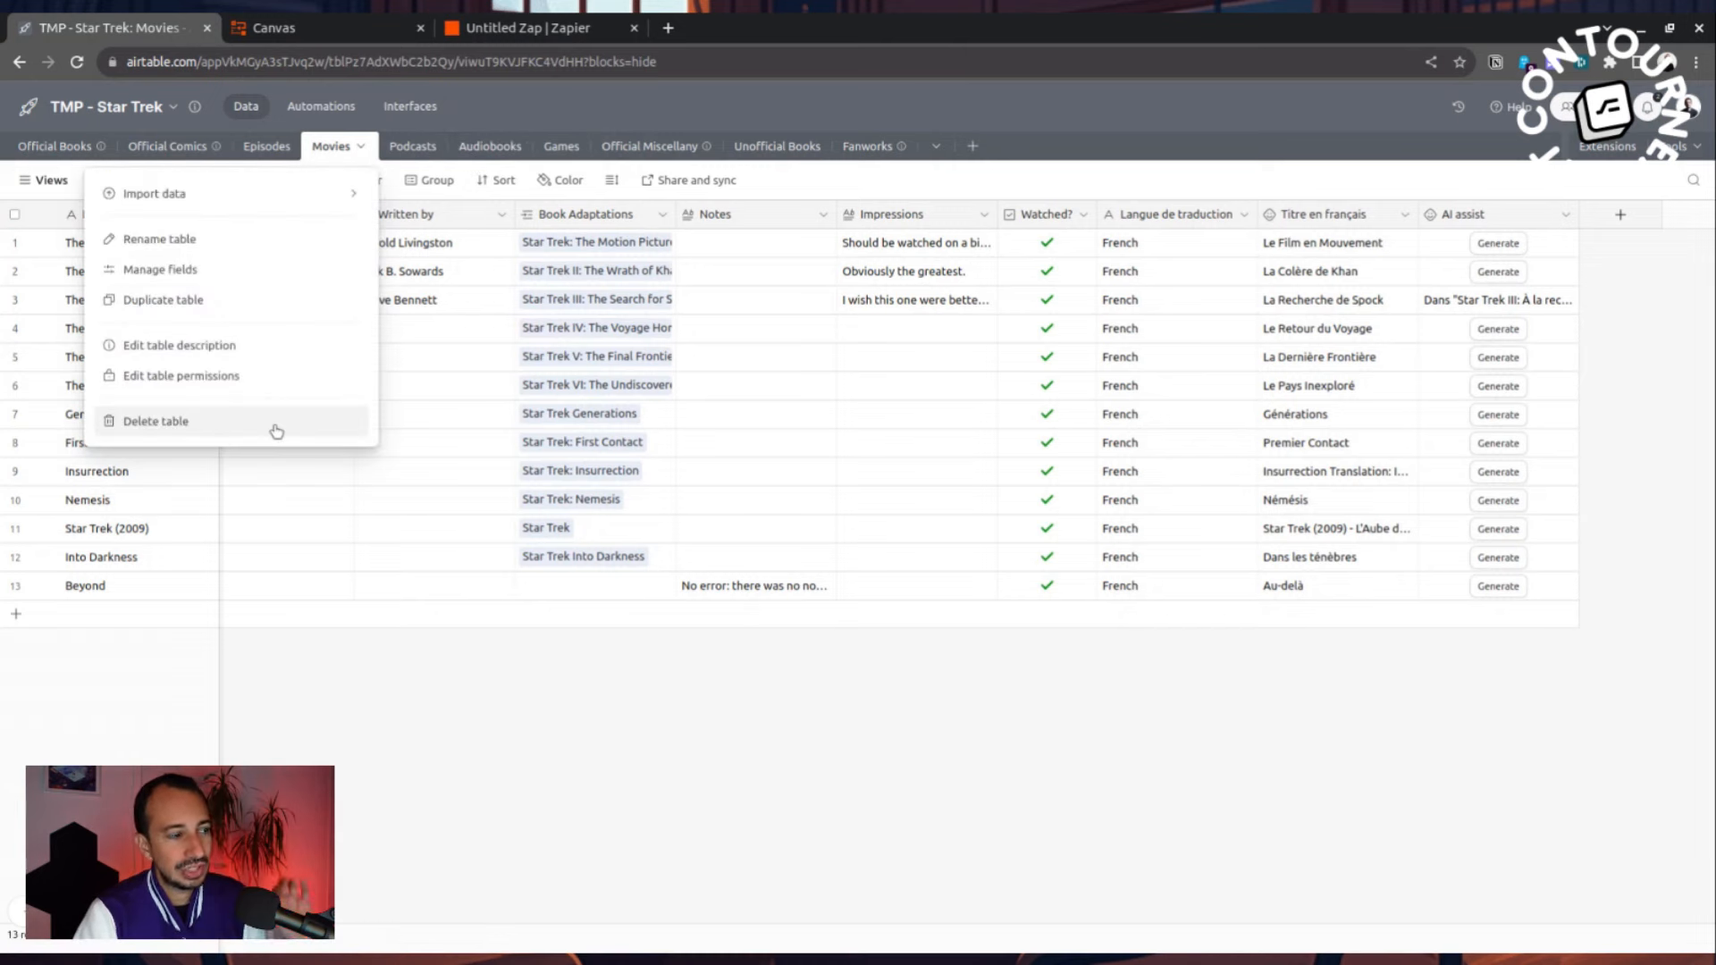
pyautogui.click(271, 362)
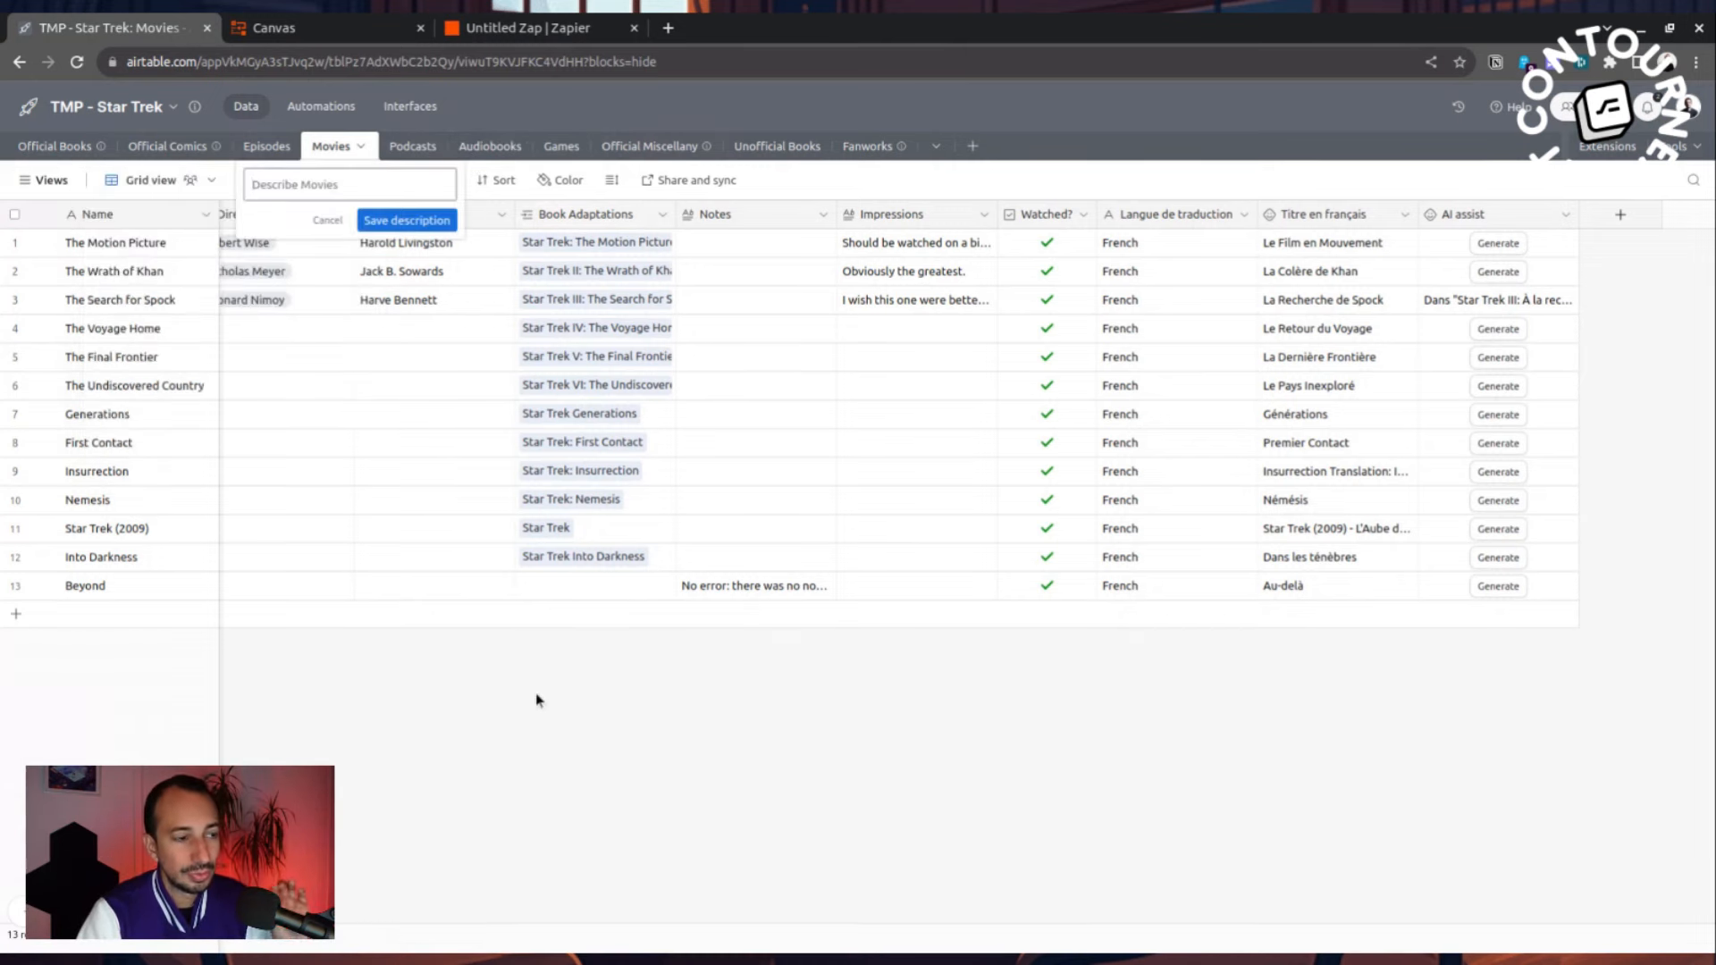
pyautogui.click(572, 686)
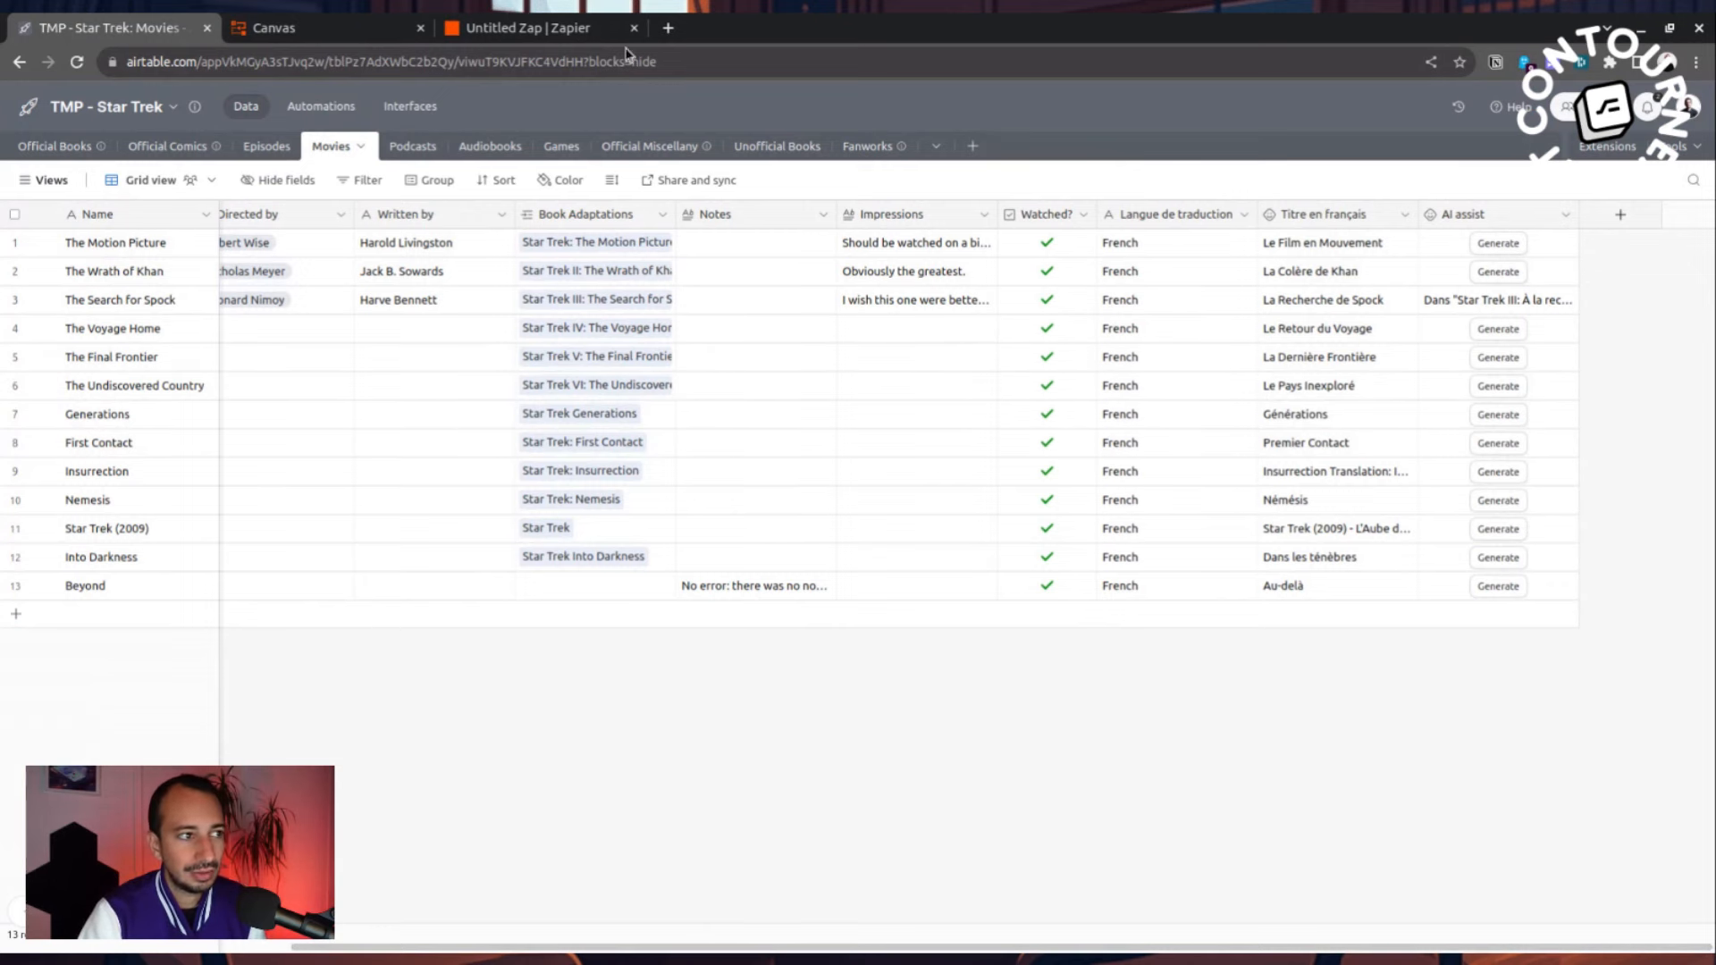
pyautogui.click(549, 38)
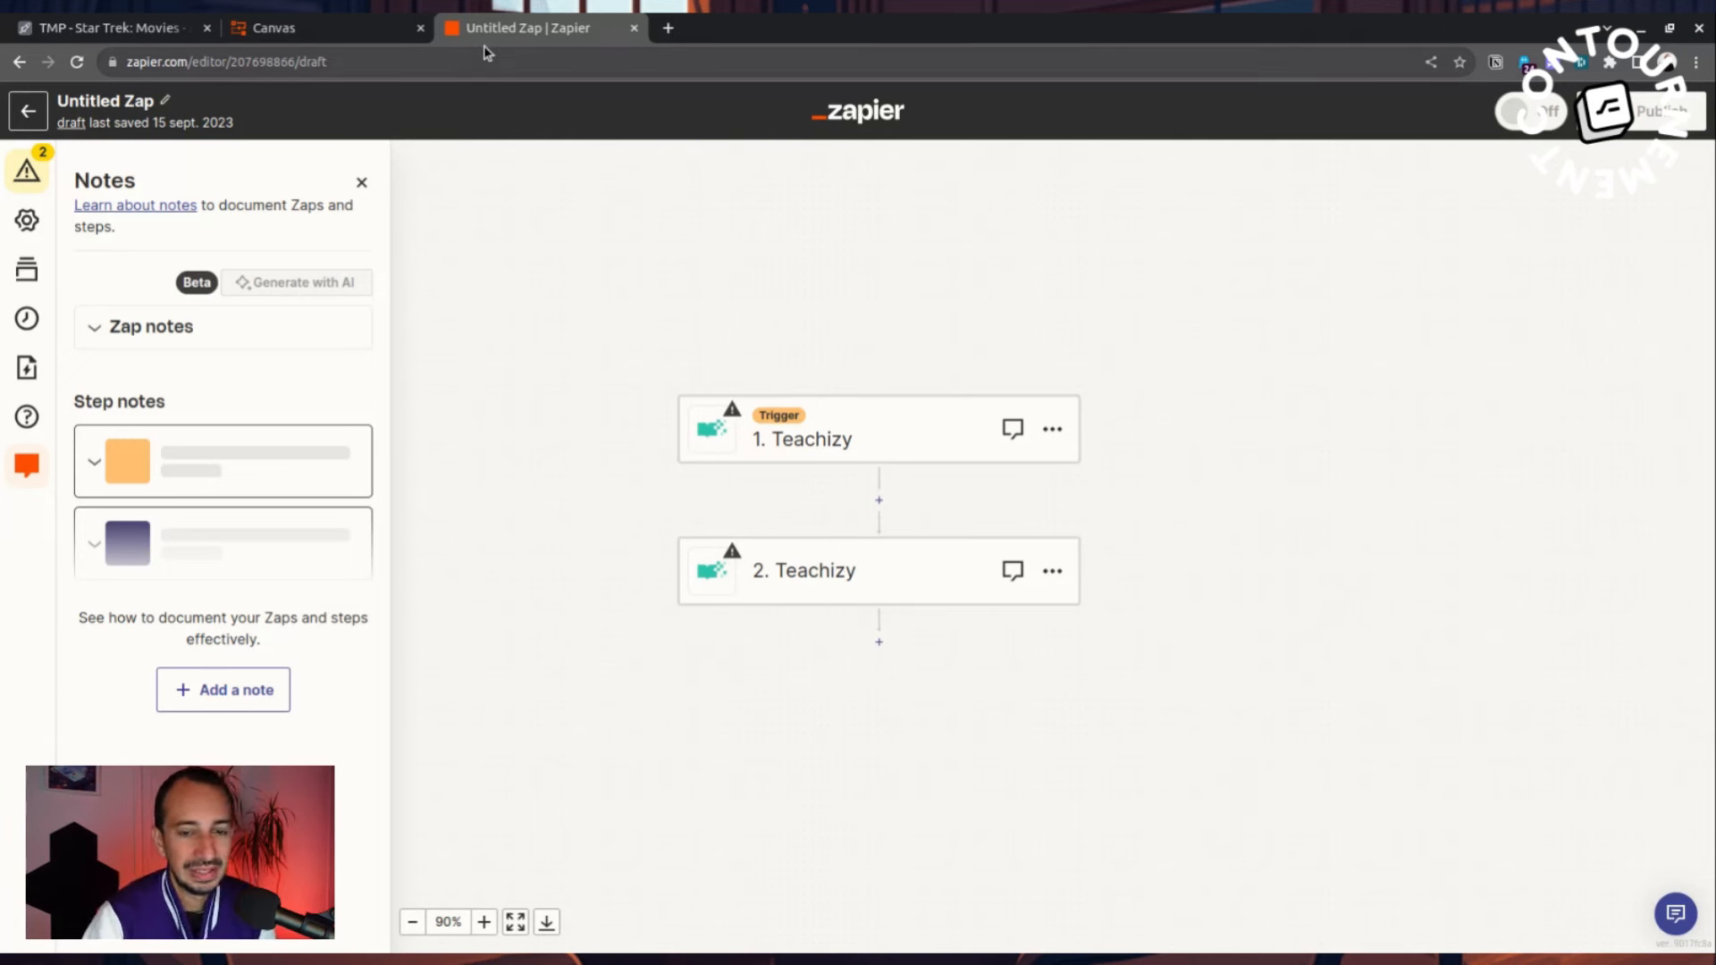
pyautogui.click(358, 21)
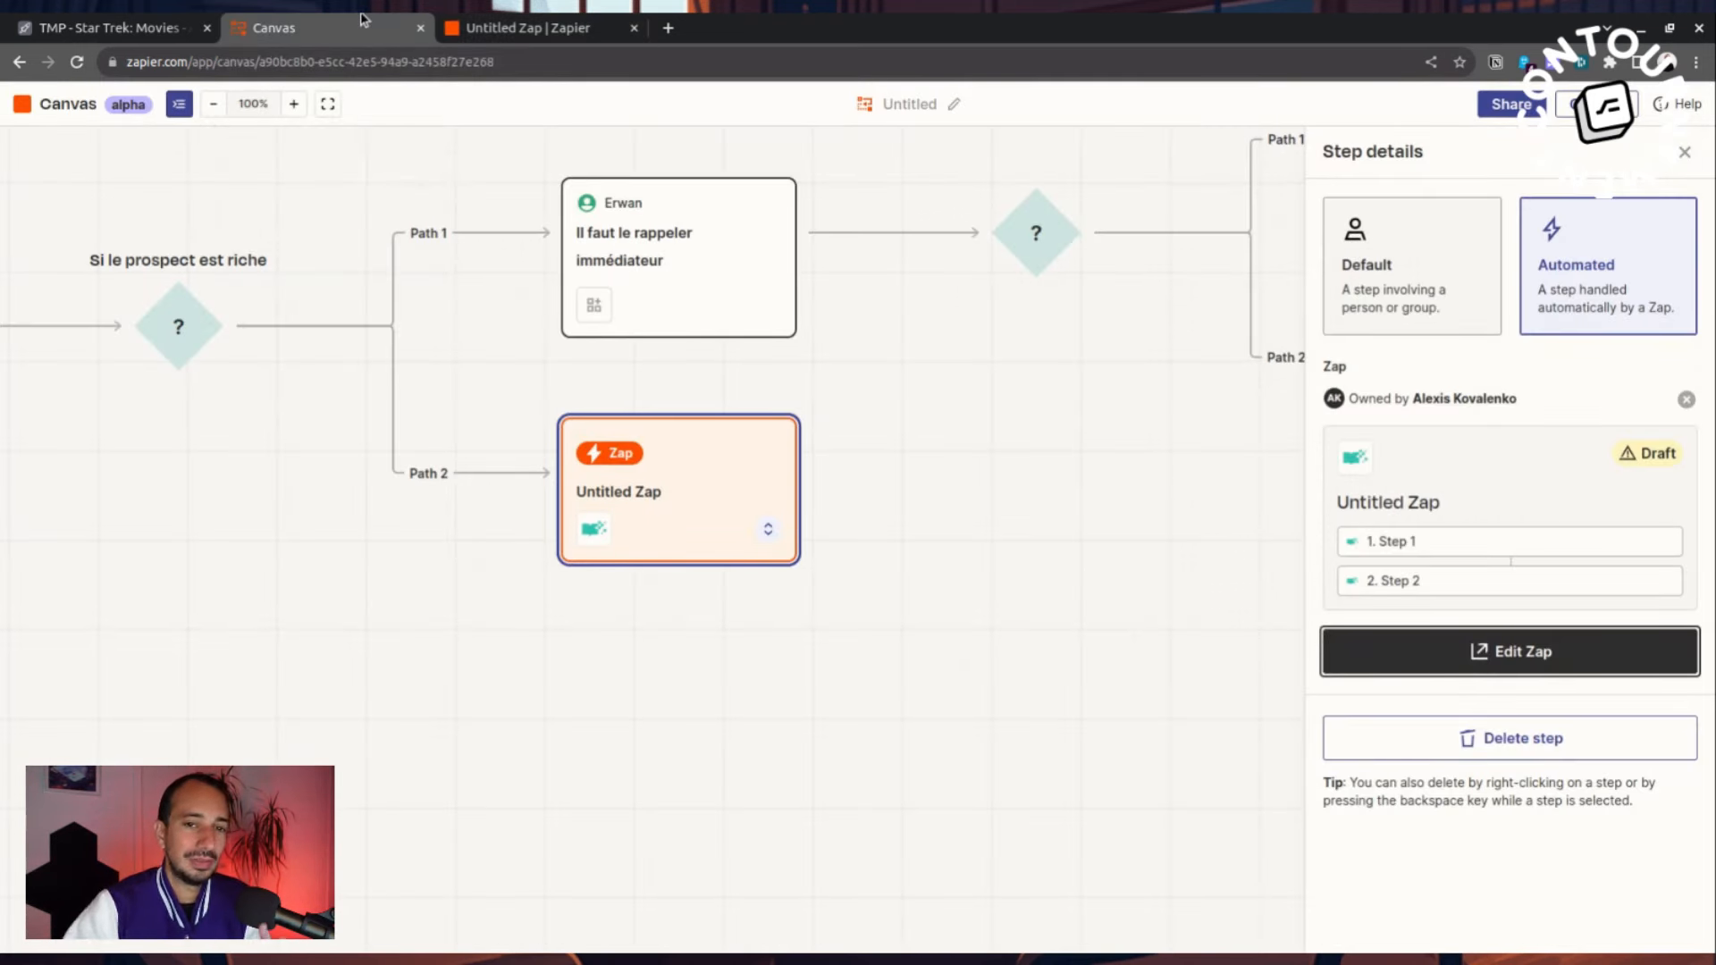